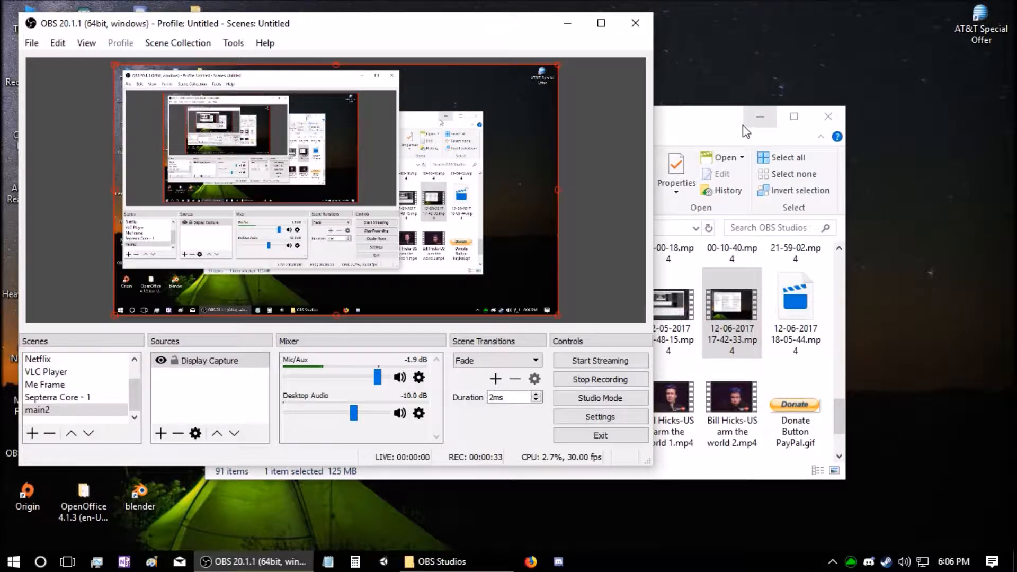
Close the OBS Studios folder window and reposition the OBS window slightly on the desktop
left_click(716, 122)
left_click(827, 117)
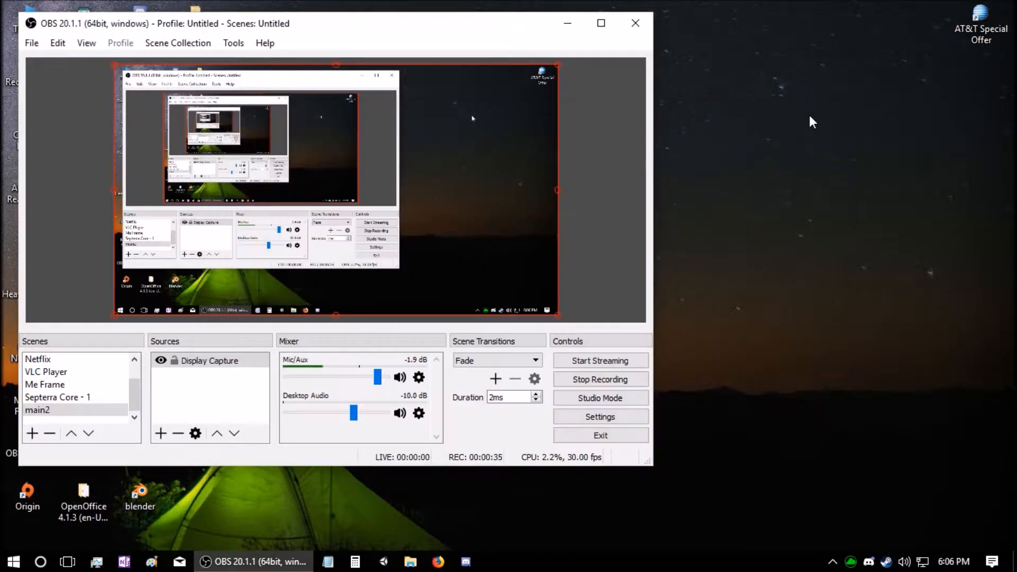
left_click_drag(484, 27, 477, 23)
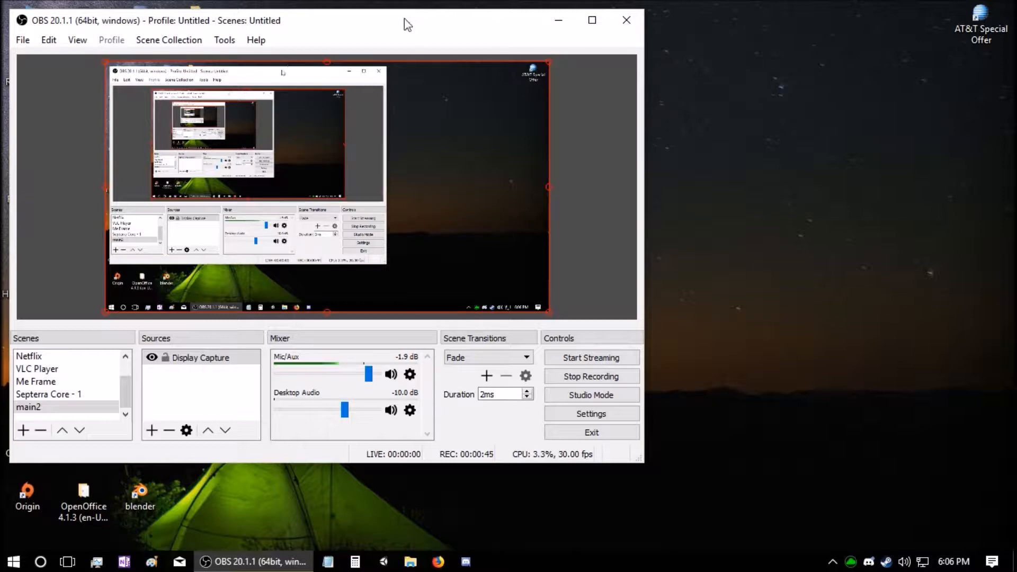
left_click_drag(408, 24, 413, 25)
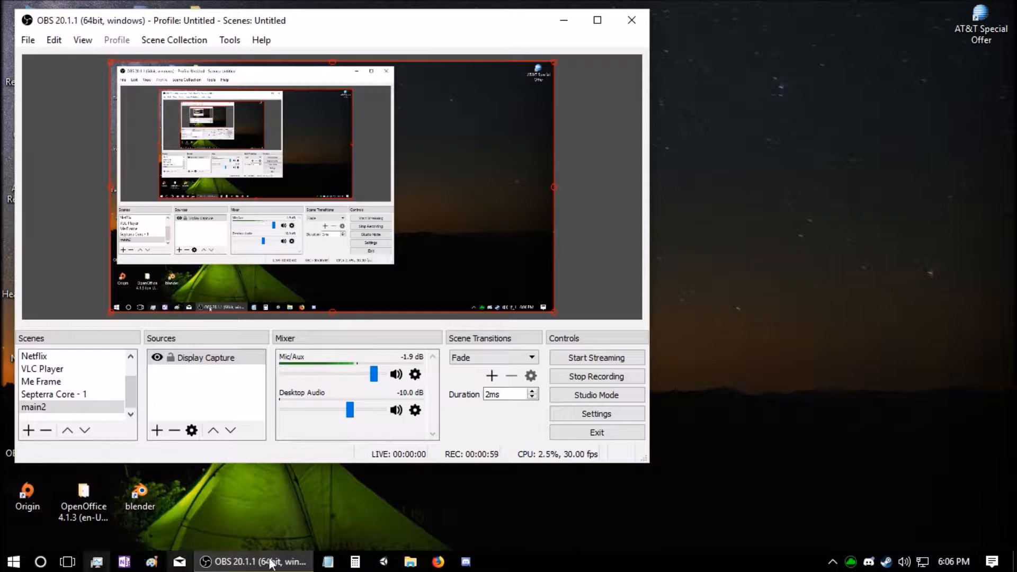
Switch to Firefox and search Bing for "obs studios"
left_click(442, 564)
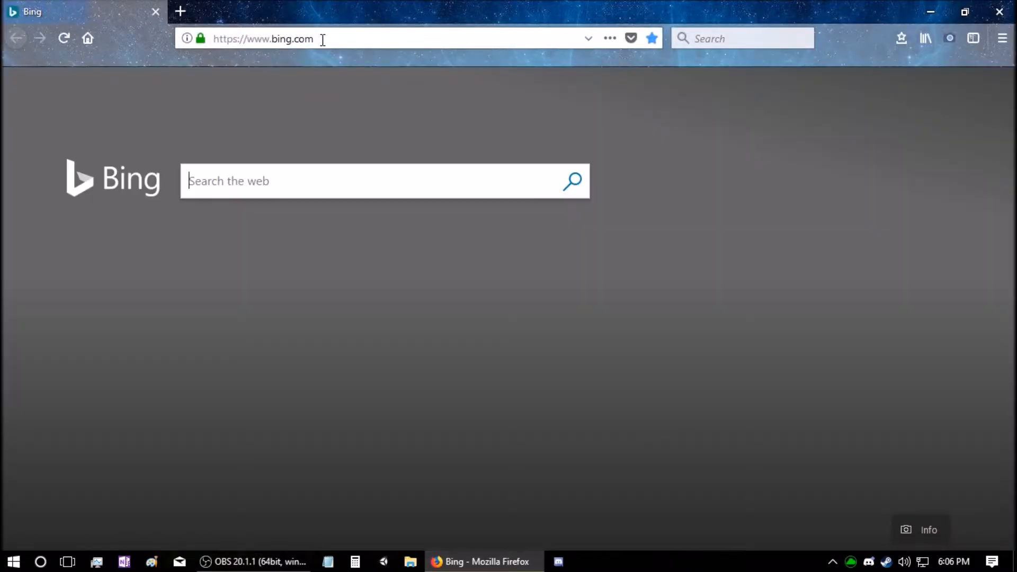
left_click(297, 176)
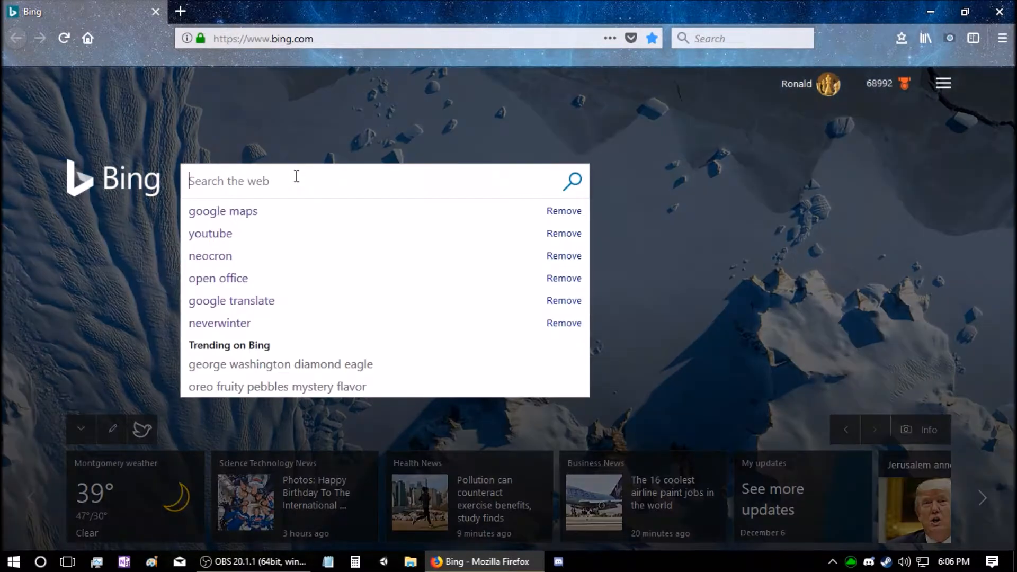
type("obs stu")
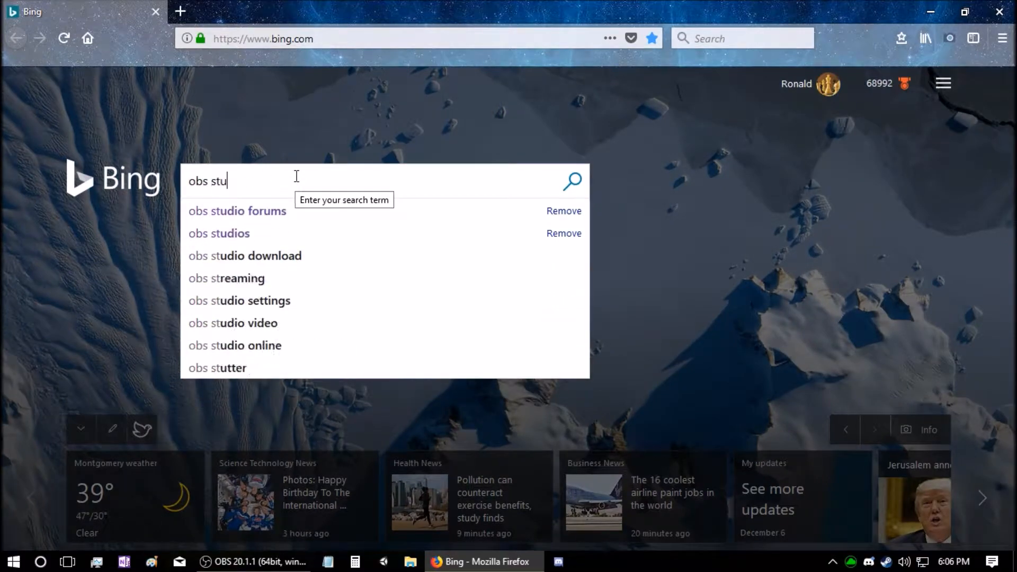
type("d")
left_click(267, 234)
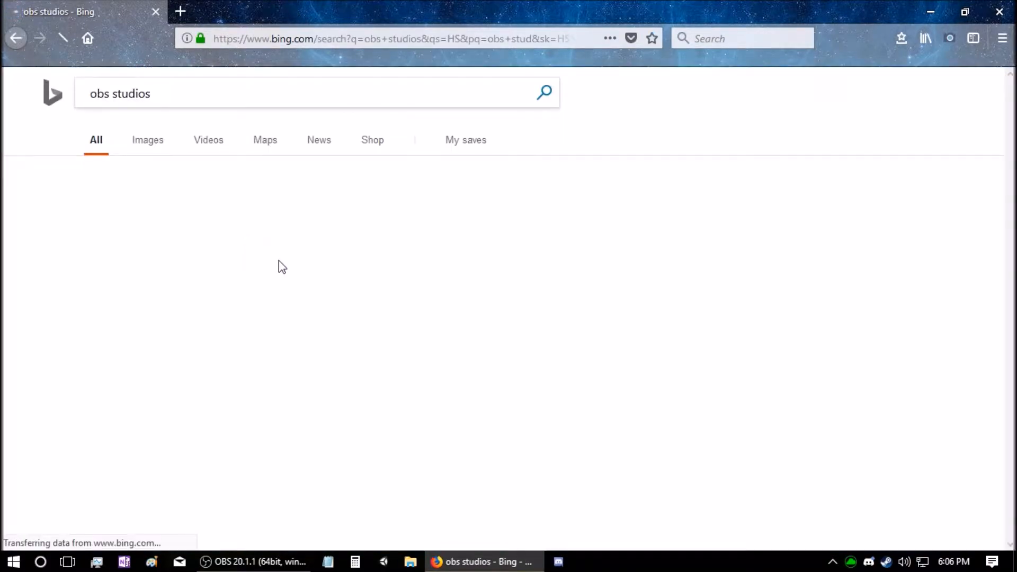
Open the Open Broadcaster Software home page at obsproject.com from the search results and find its download option
scroll(273, 275, "down", 5)
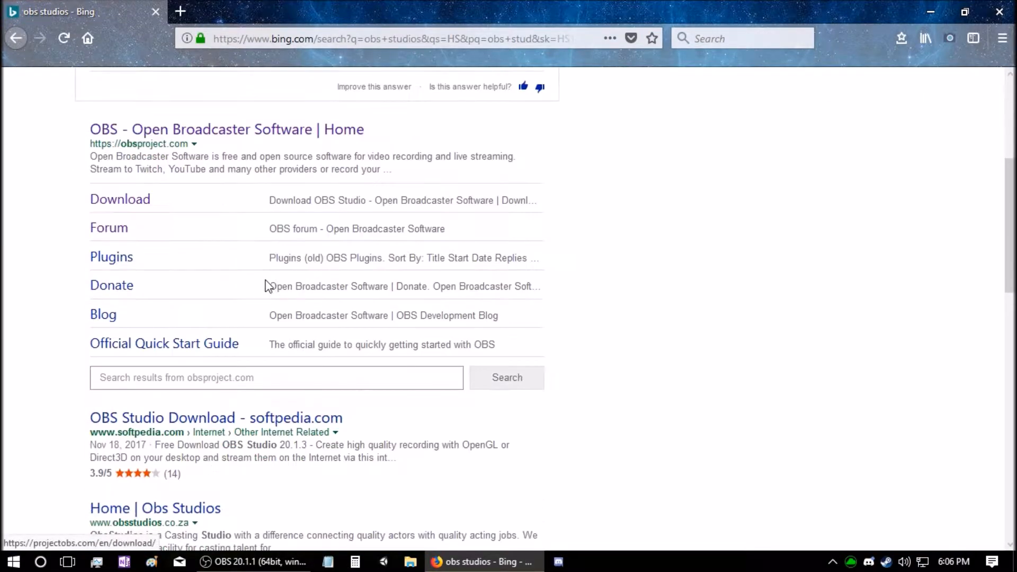
left_click(244, 137)
scroll(282, 221, "down", 5)
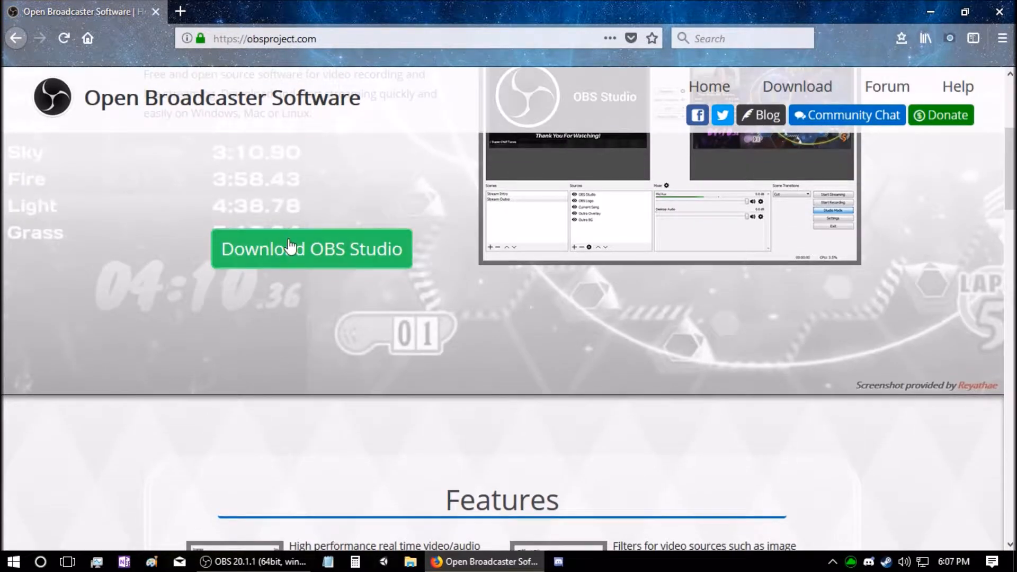
Request the Windows 7+ installer of OBS Studio and cancel saving the file
mouse_move(291, 246)
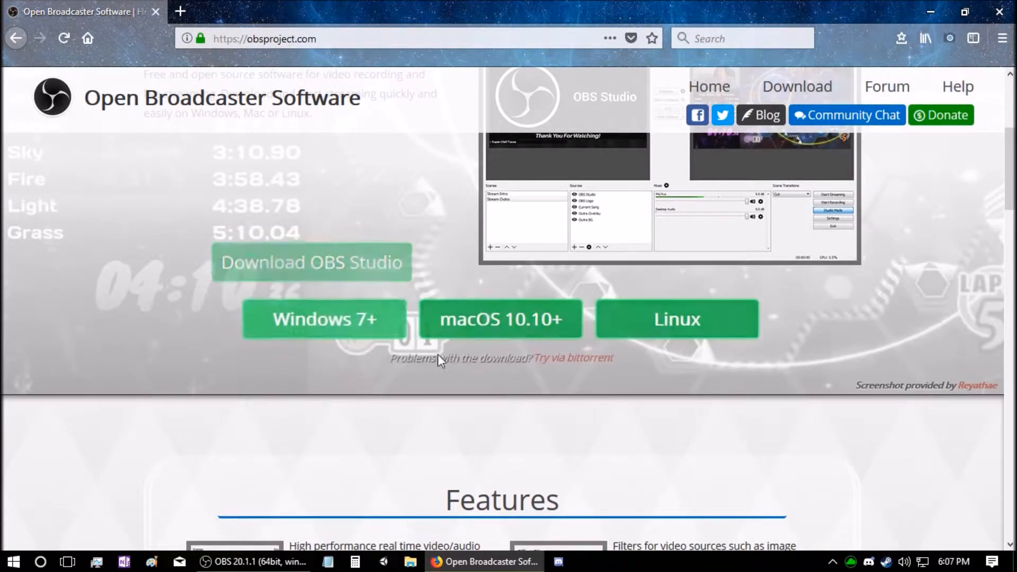
left_click(337, 318)
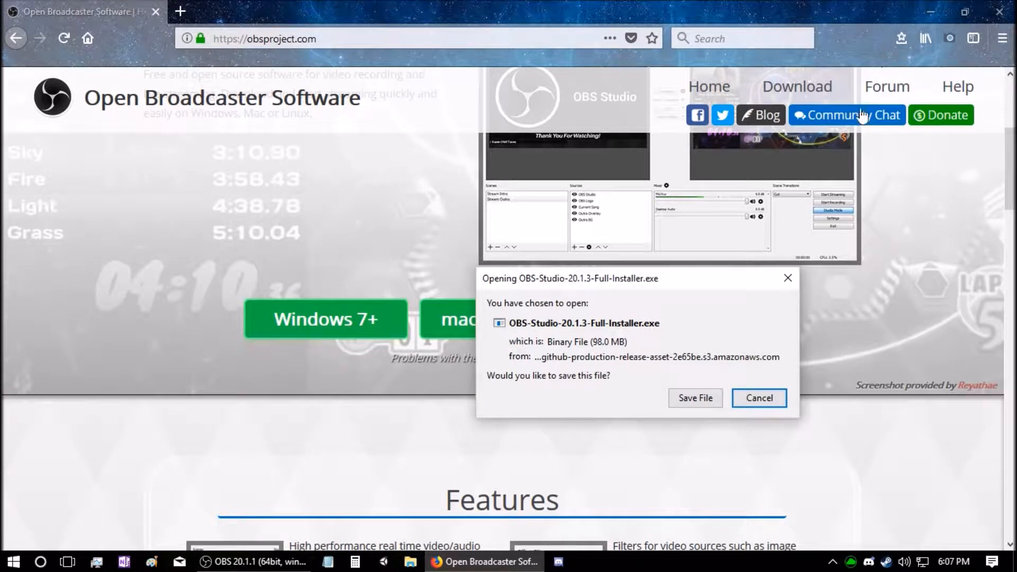
left_click(762, 404)
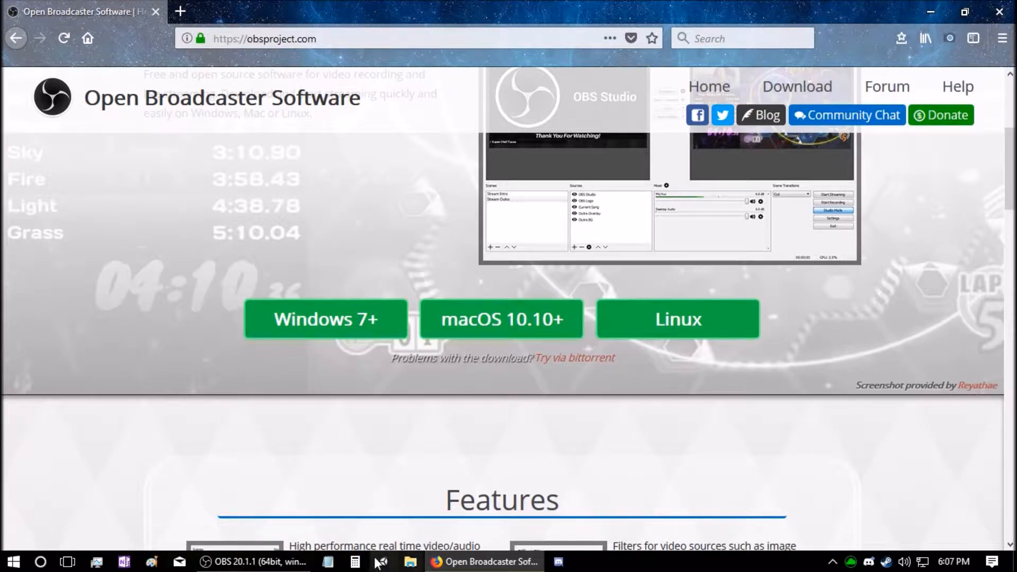
Switch back to OBS, move its window toward the middle of the desktop, and minimize the Firefox window
left_click(253, 562)
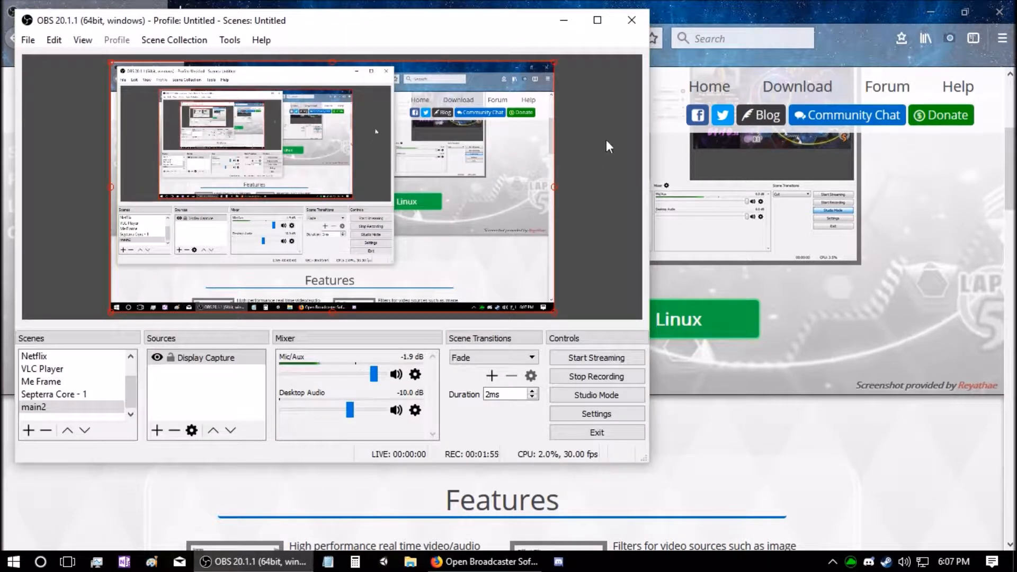
left_click_drag(487, 23, 584, 37)
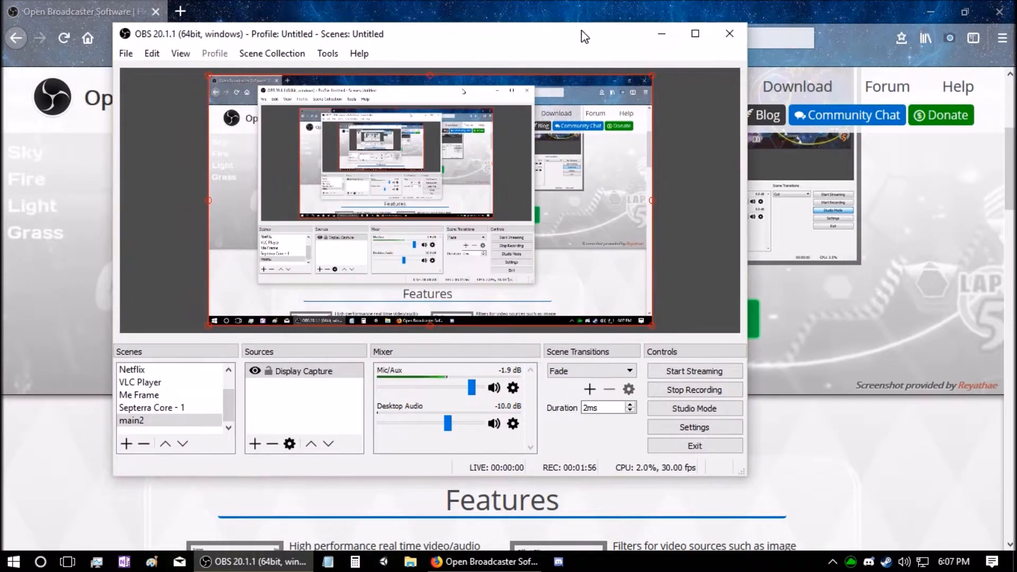
left_click(931, 13)
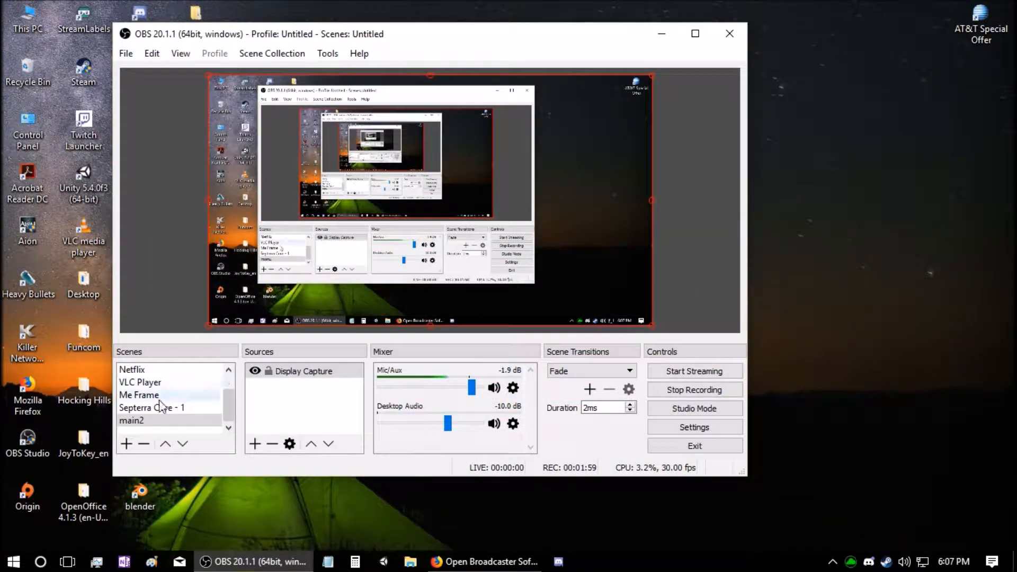
Examine the full list of scenes, from Main Scene through main2
scroll(219, 405, "up", 1)
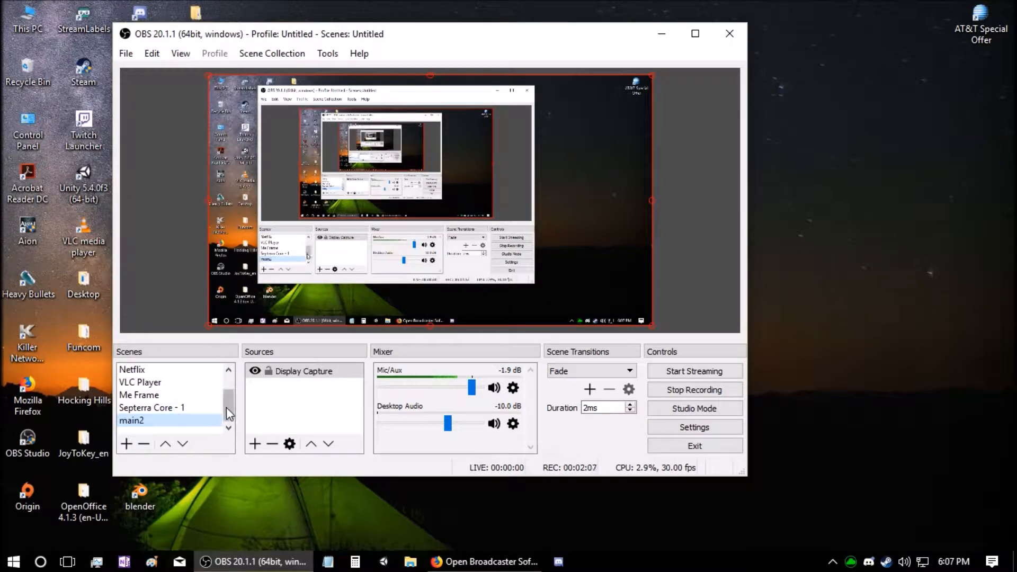
left_click_drag(227, 408, 228, 395)
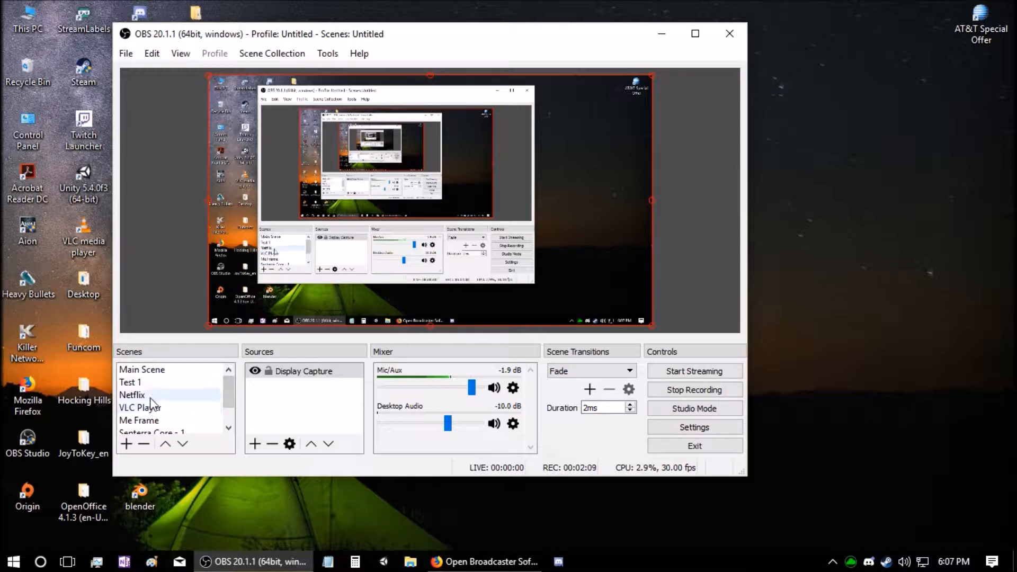
mouse_move(227, 391)
left_mouse_down()
mouse_move(227, 409)
mouse_move(229, 392)
left_mouse_up()
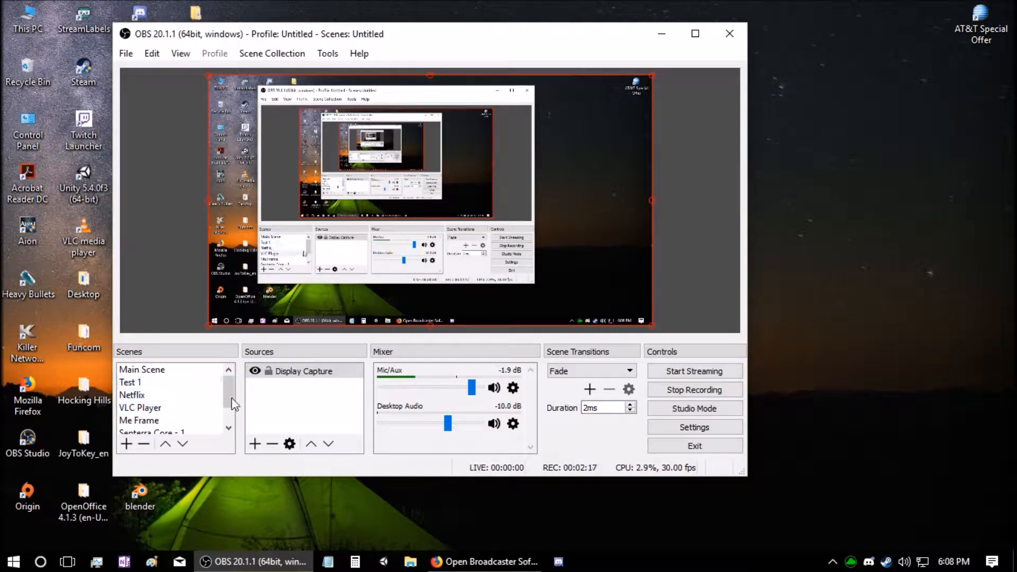
mouse_move(230, 390)
left_mouse_down()
mouse_move(229, 402)
mouse_move(229, 387)
left_mouse_up()
left_click_drag(230, 392, 227, 407)
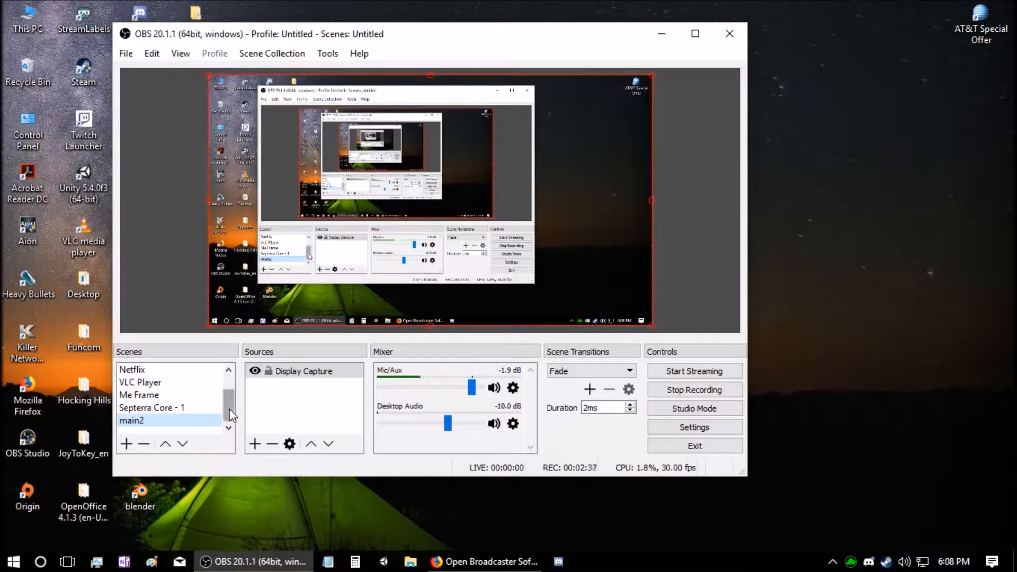
scroll(230, 409, "up", 1)
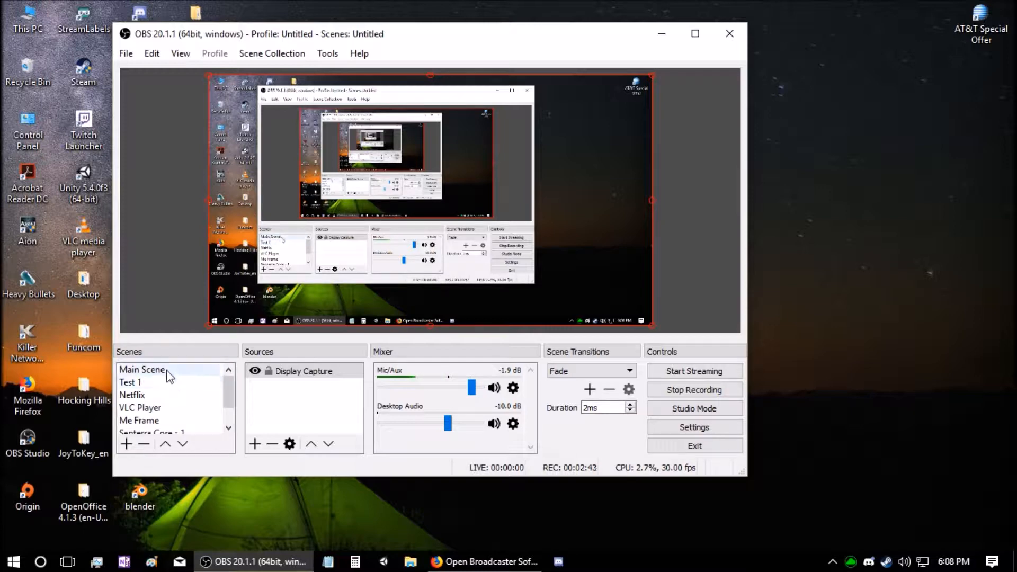
left_click_drag(230, 399, 228, 414)
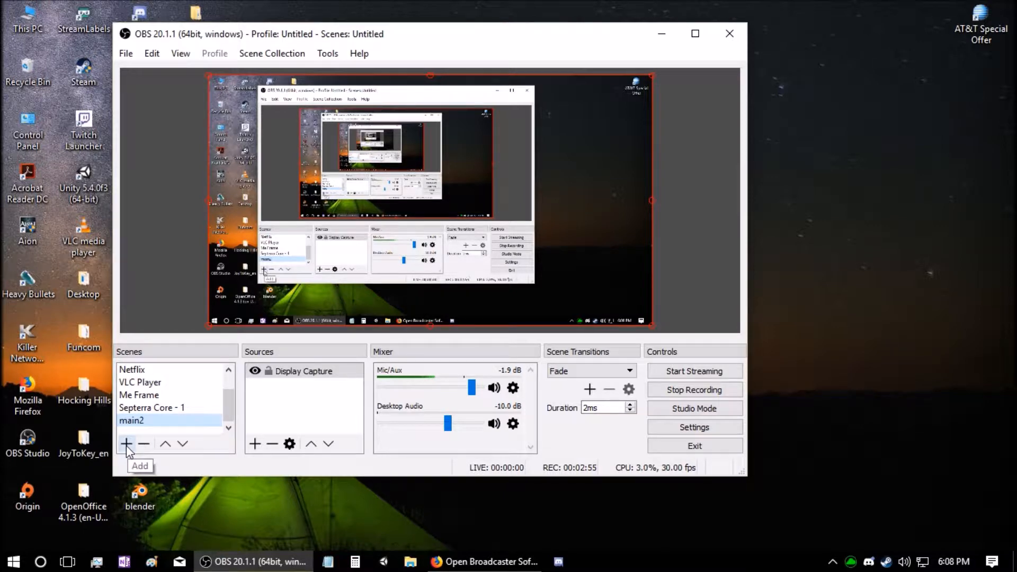
scroll(151, 395, "up", 1)
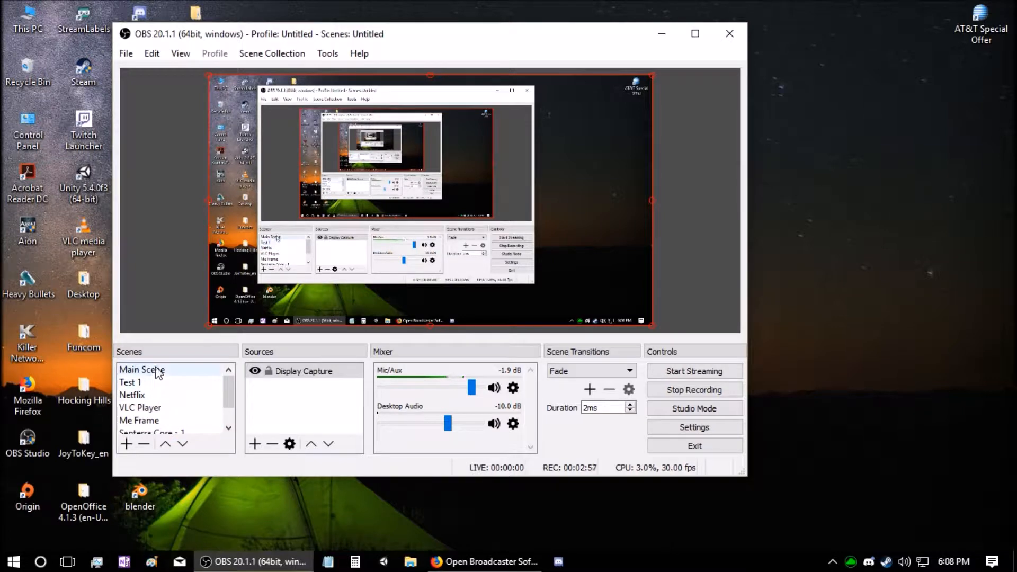
left_click_drag(227, 390, 228, 422)
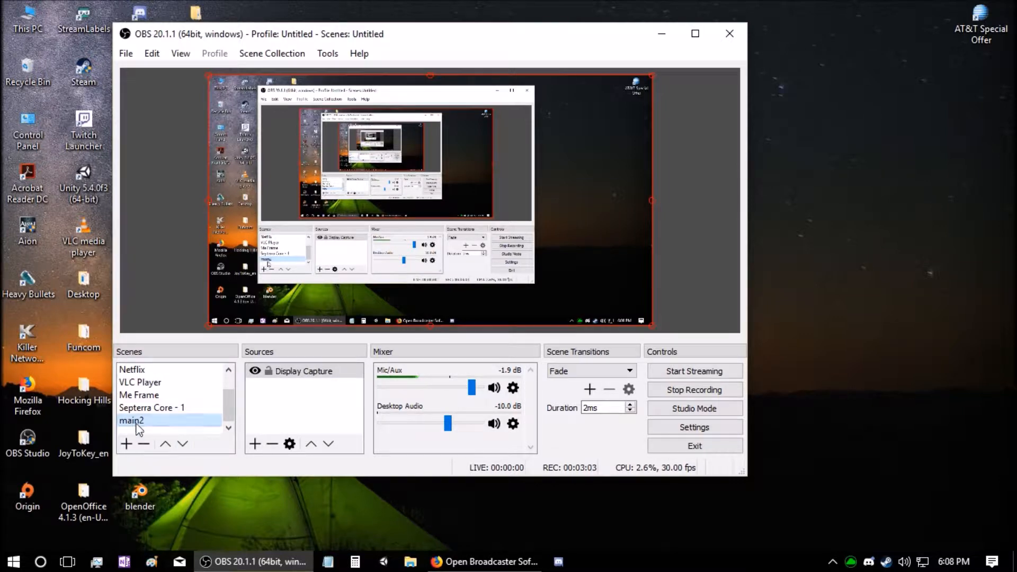
Open the new-scene naming dialog, cancel it, and clear the selection of the Display Capture source
left_click(126, 444)
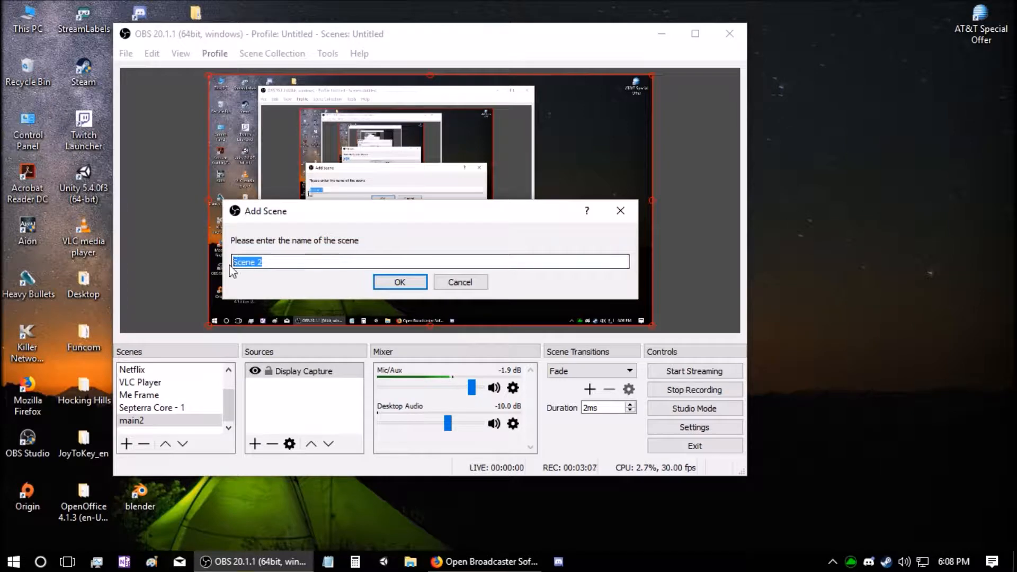
left_click(468, 282)
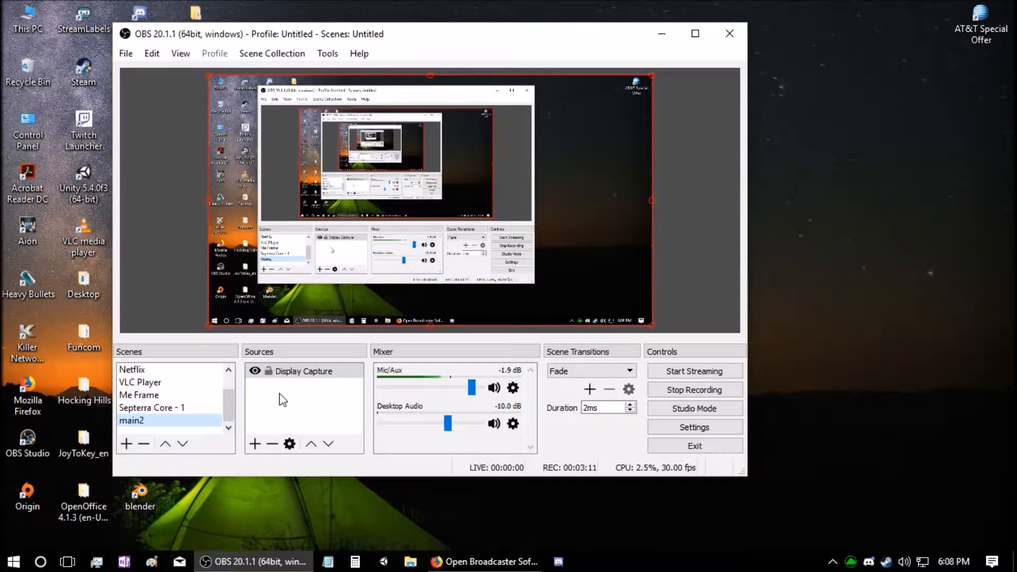
left_click(291, 403)
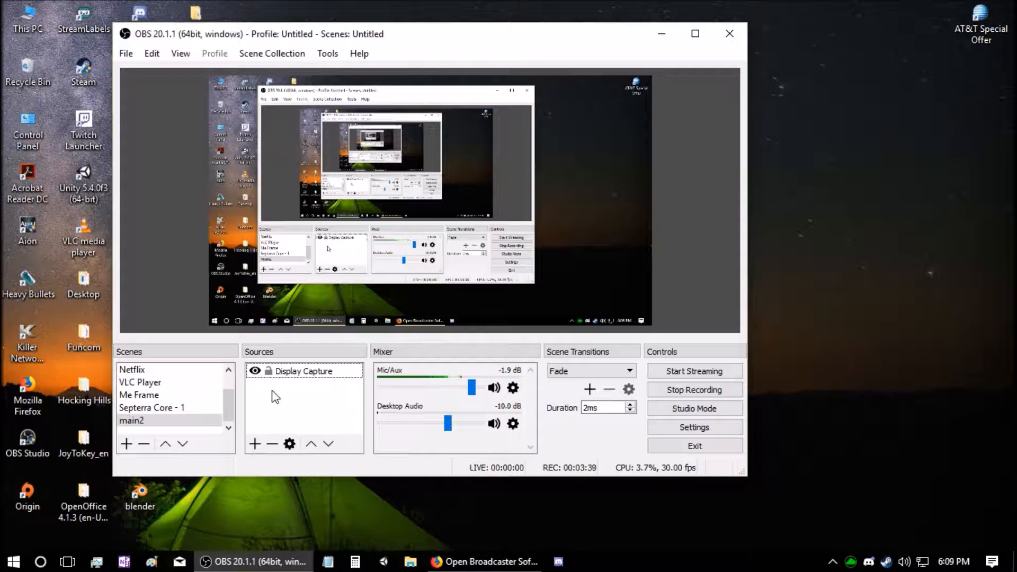
Switch to Firefox, restore it to a smaller window, move it partly over the OBS window, and minimize it
left_click(467, 565)
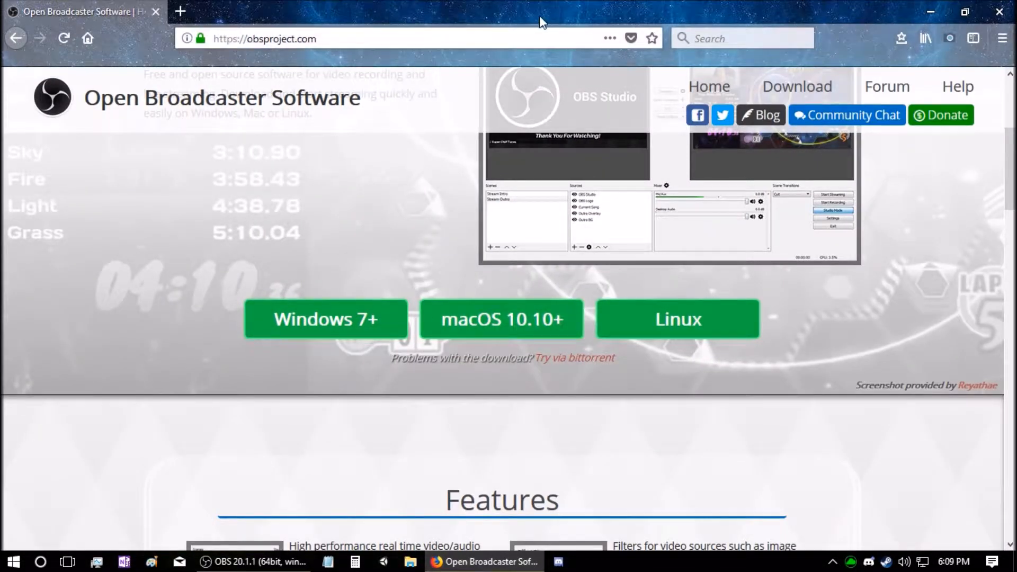
left_click(969, 9)
left_click_drag(599, 21, 722, 91)
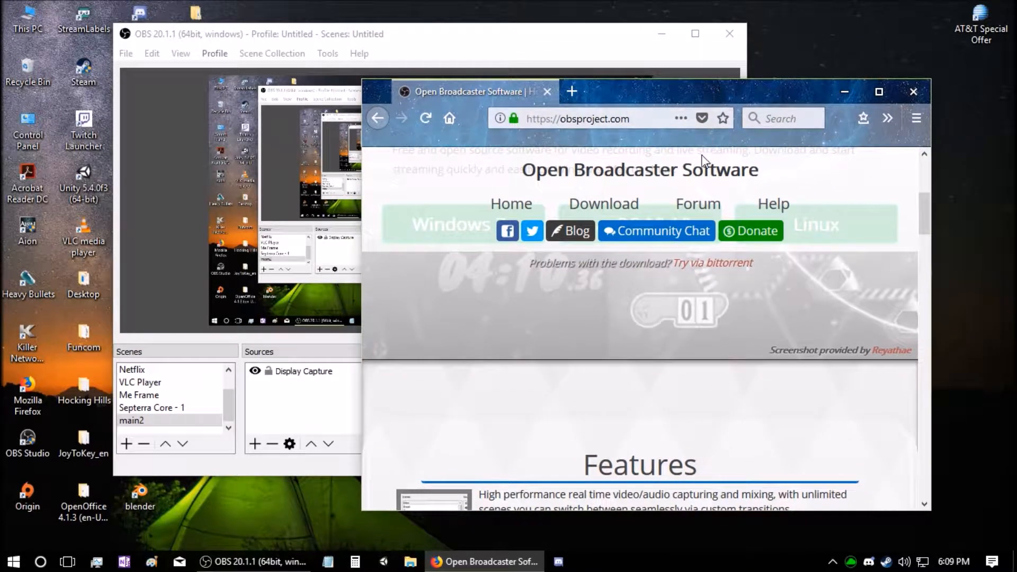
left_click(845, 92)
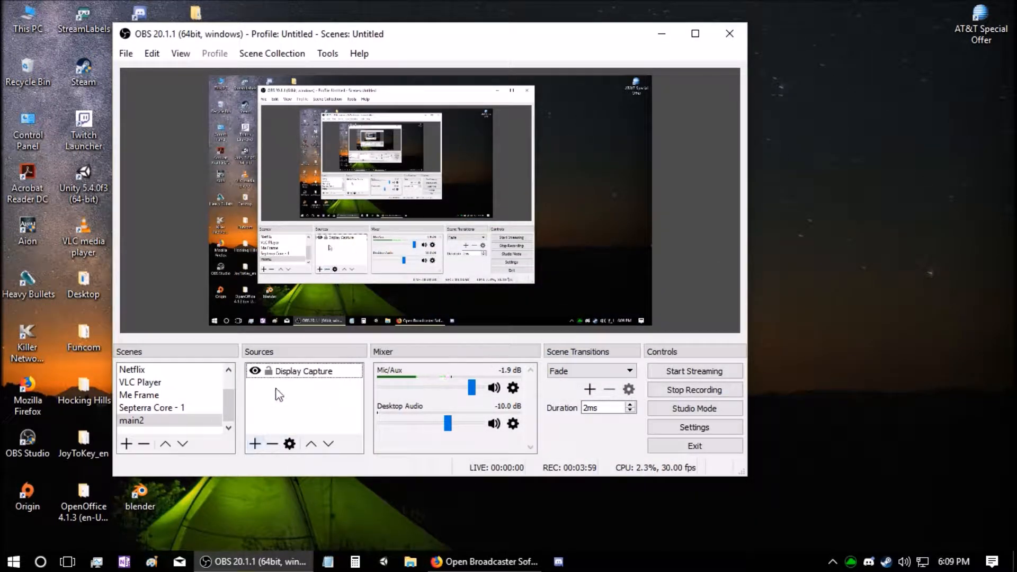
Look through the source types that can be added and select the existing Display Capture source in main2
left_click(255, 444)
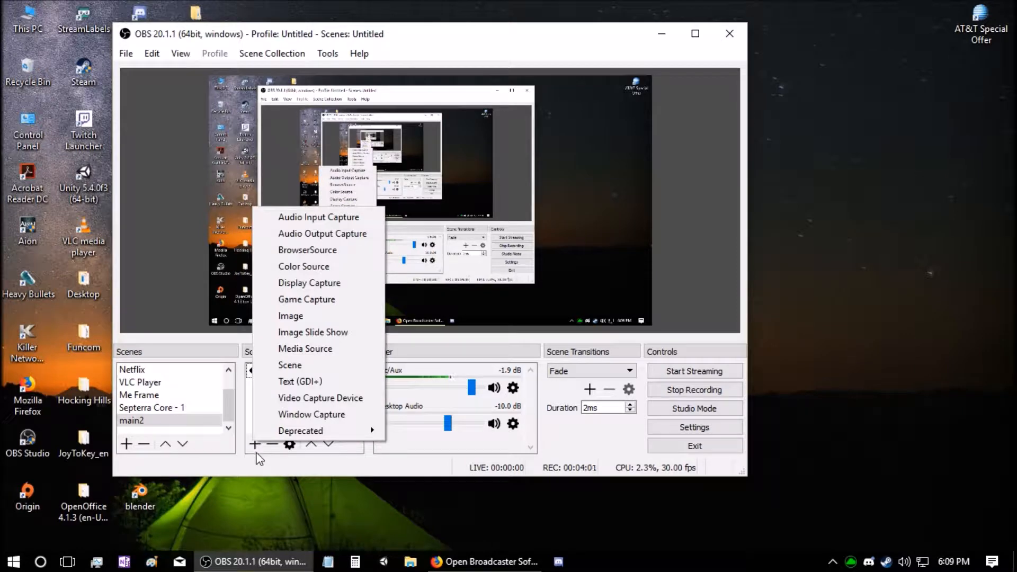
left_click(316, 283)
left_click(291, 372)
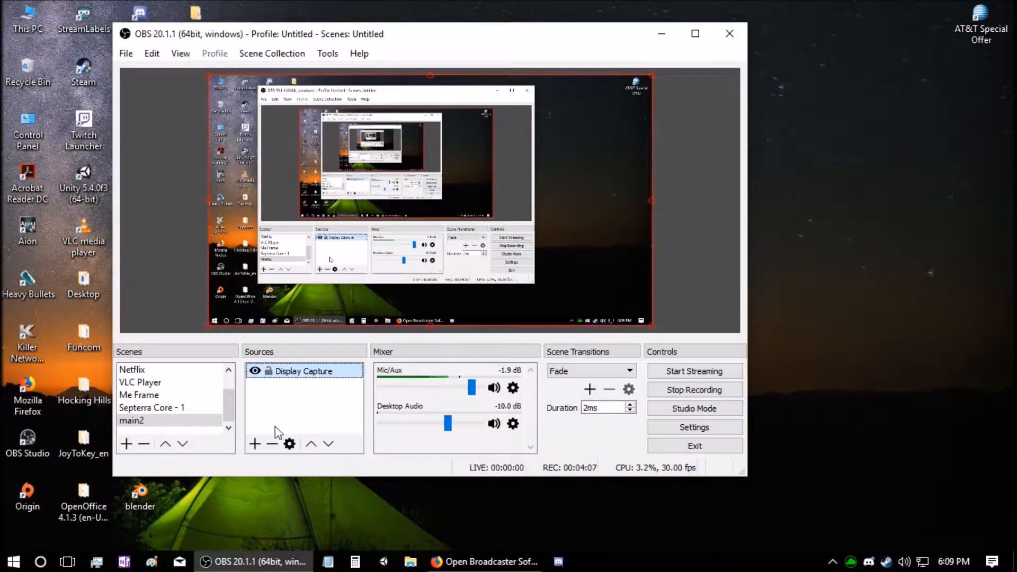
Review the available source types without adding one, and open and cancel the new-scene naming dialog
left_click(255, 444)
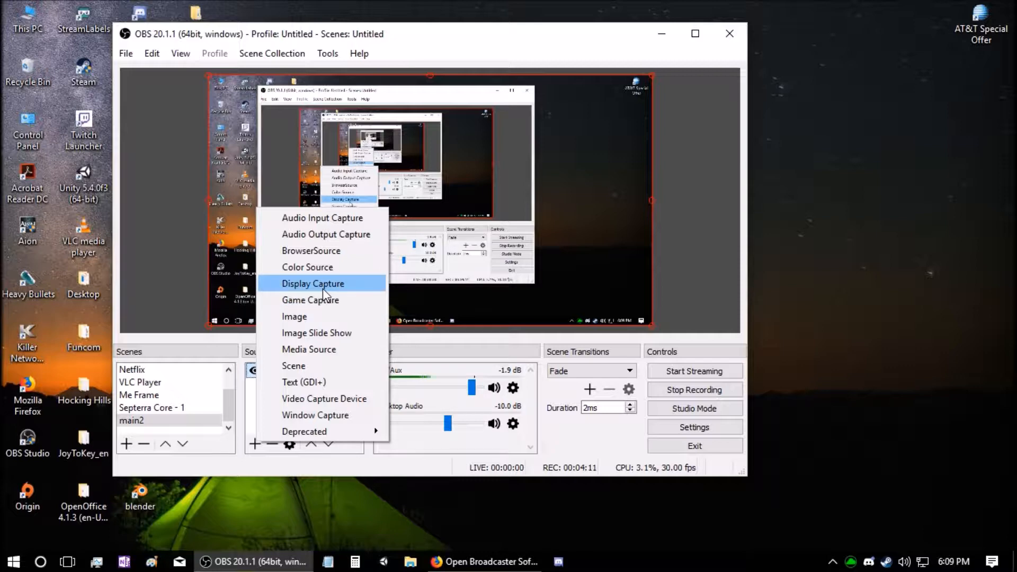
left_click(226, 467)
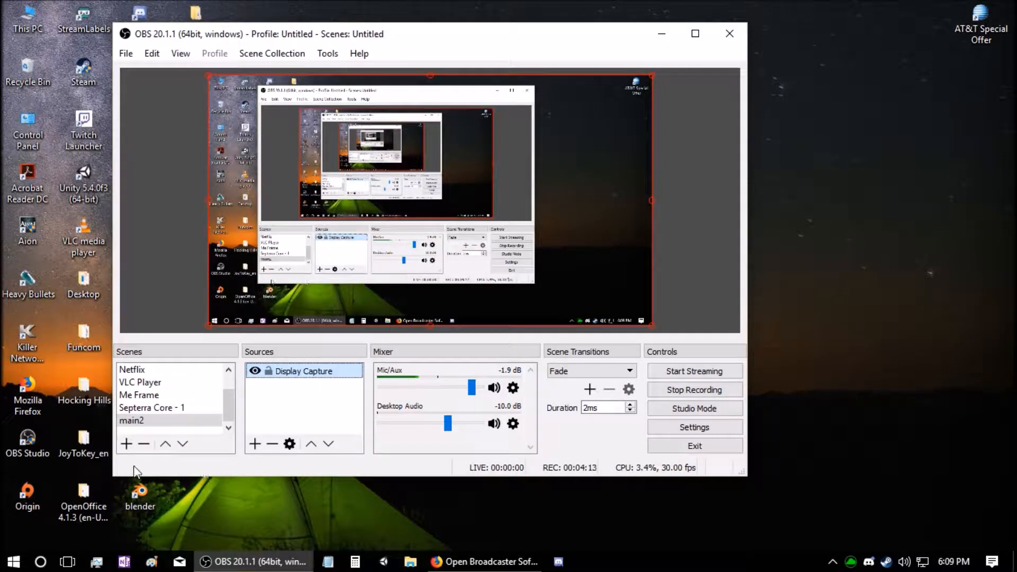
left_click(126, 443)
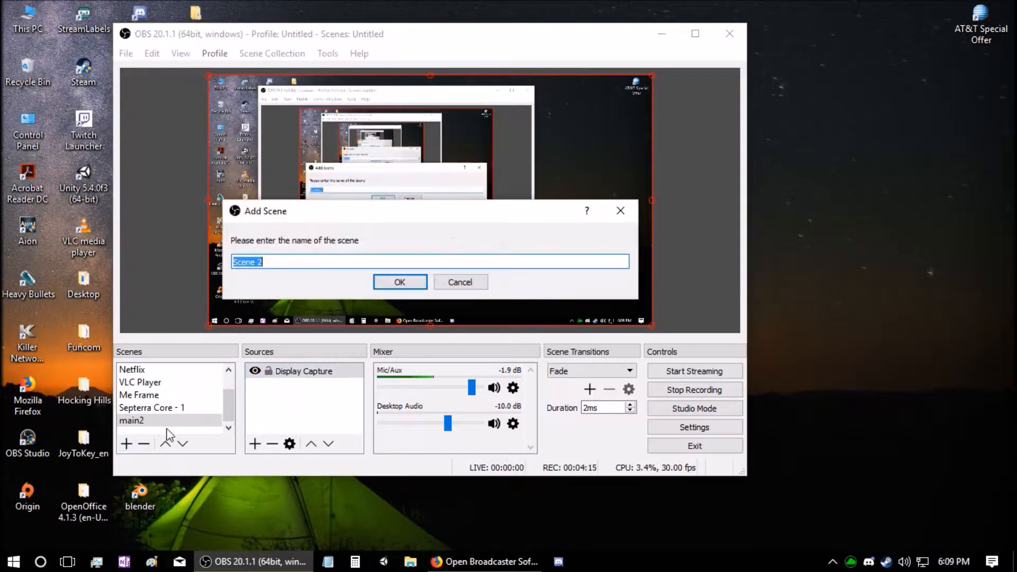
left_click(458, 282)
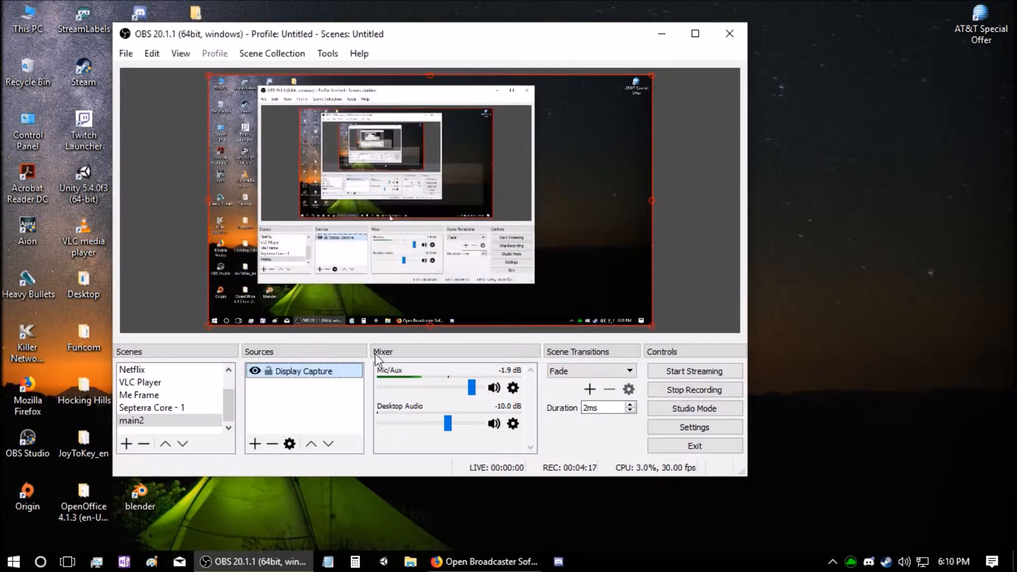
Add a new Display Capture source to the main2 scene and cancel its properties dialog
left_click(255, 444)
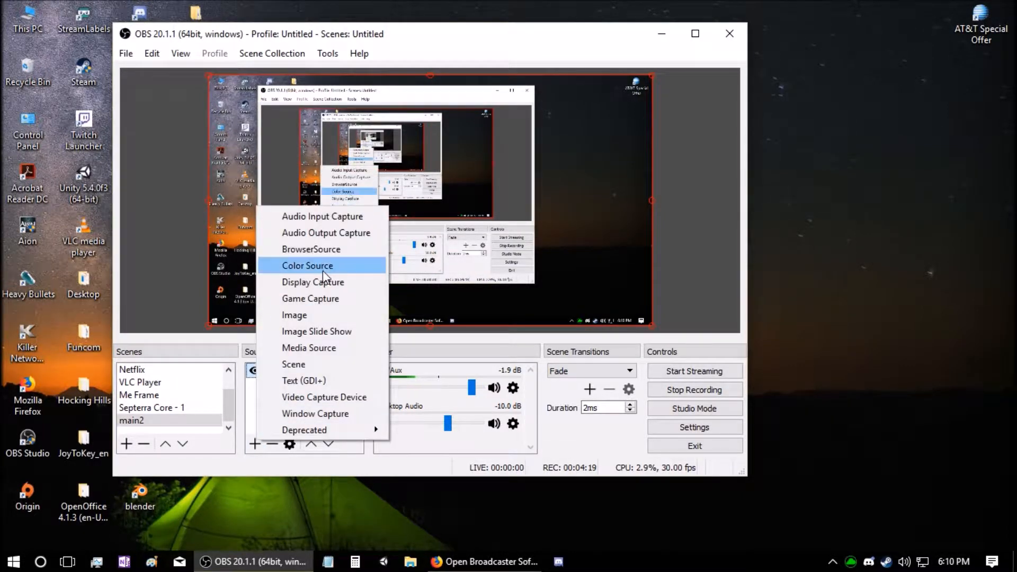
left_click(326, 284)
left_click_drag(422, 140, 540, 162)
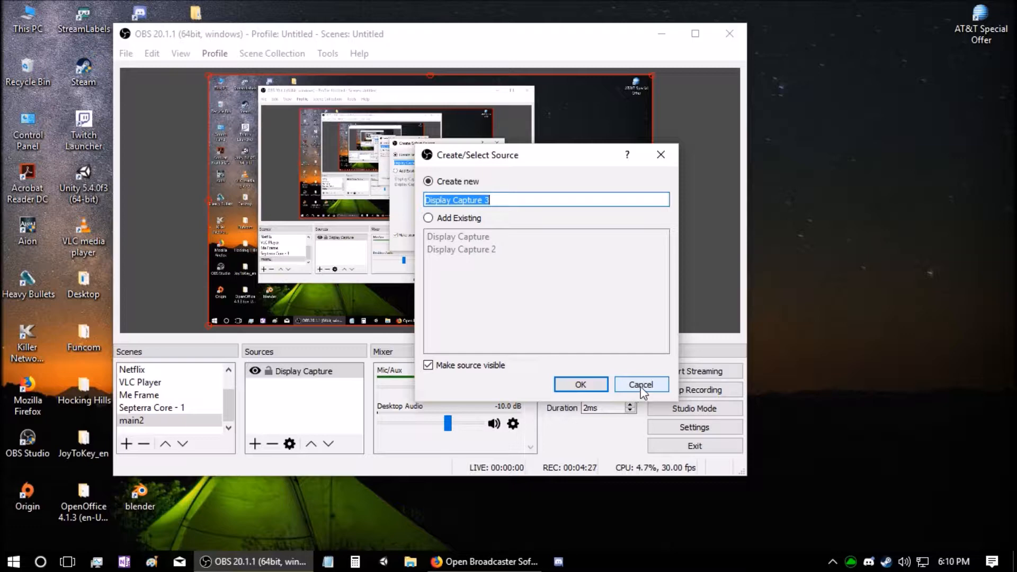
left_click(581, 384)
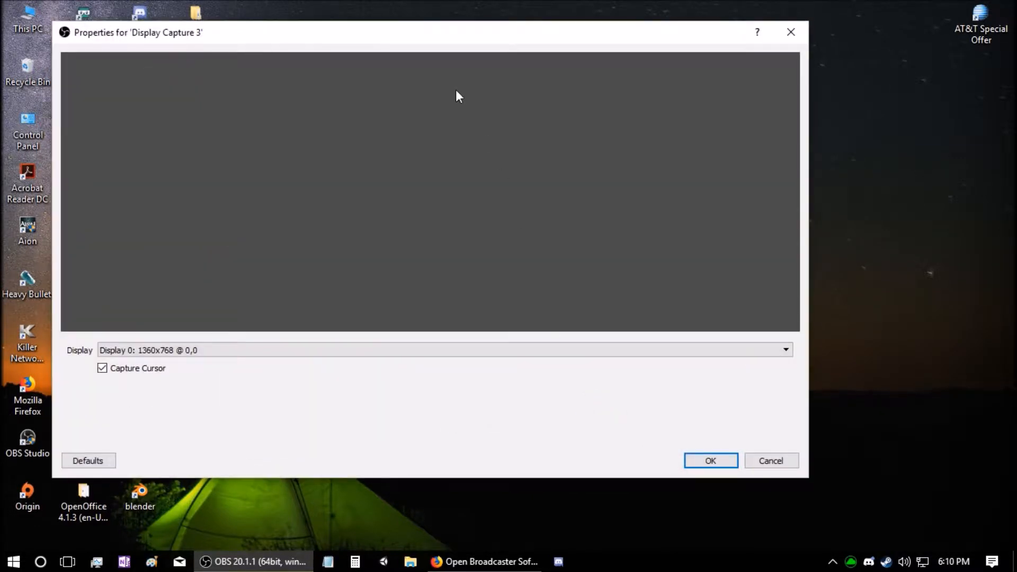
left_click_drag(440, 42, 561, 80)
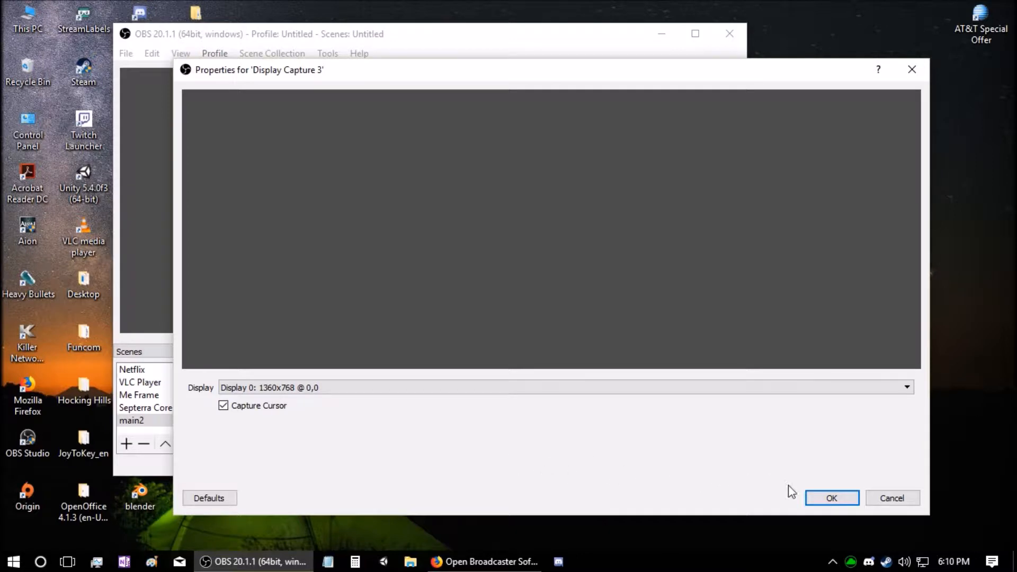
left_click(900, 501)
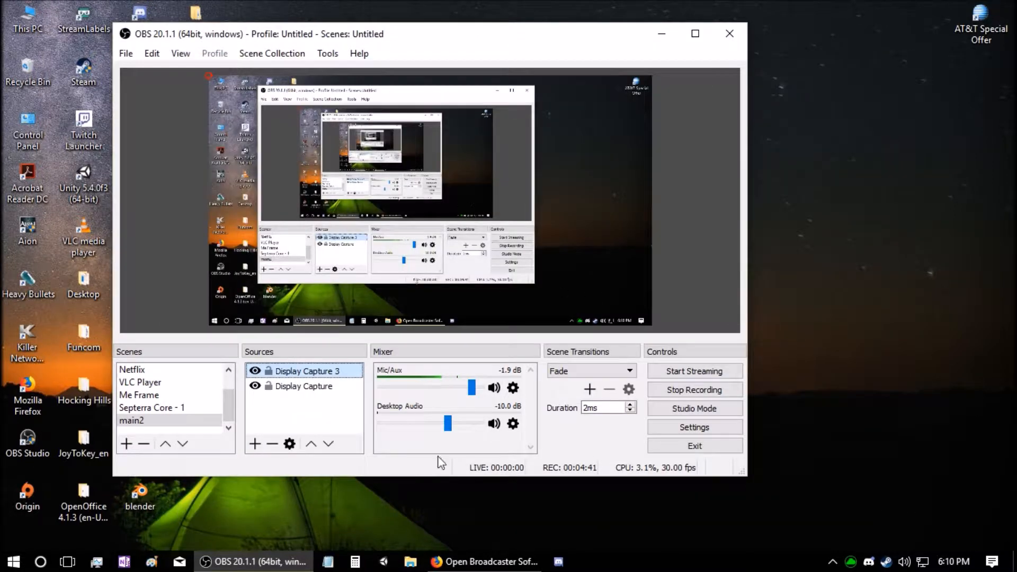
Remove the Display Capture 3 source from main2 and select the remaining Display Capture source
right_click(305, 378)
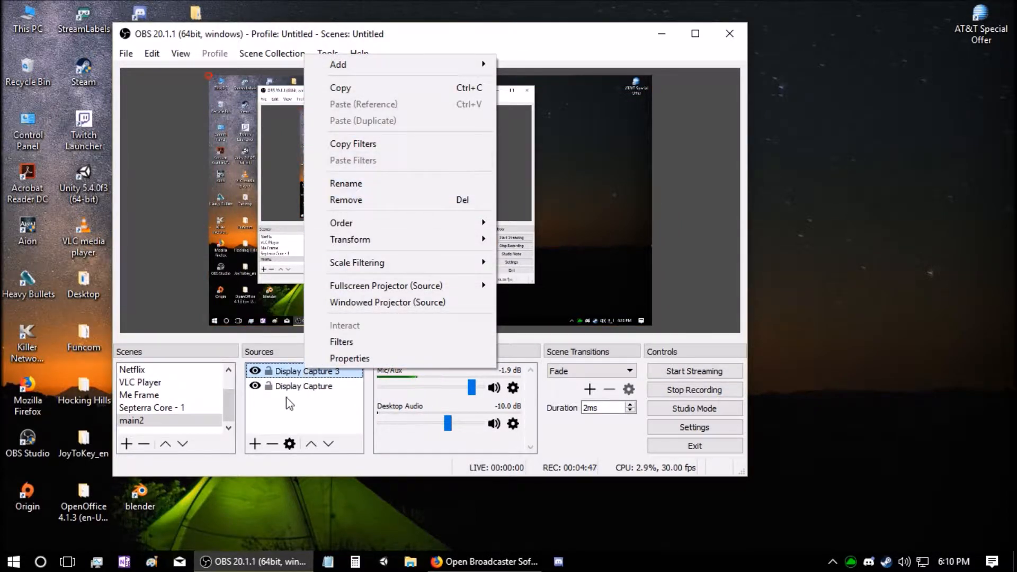
left_click(347, 200)
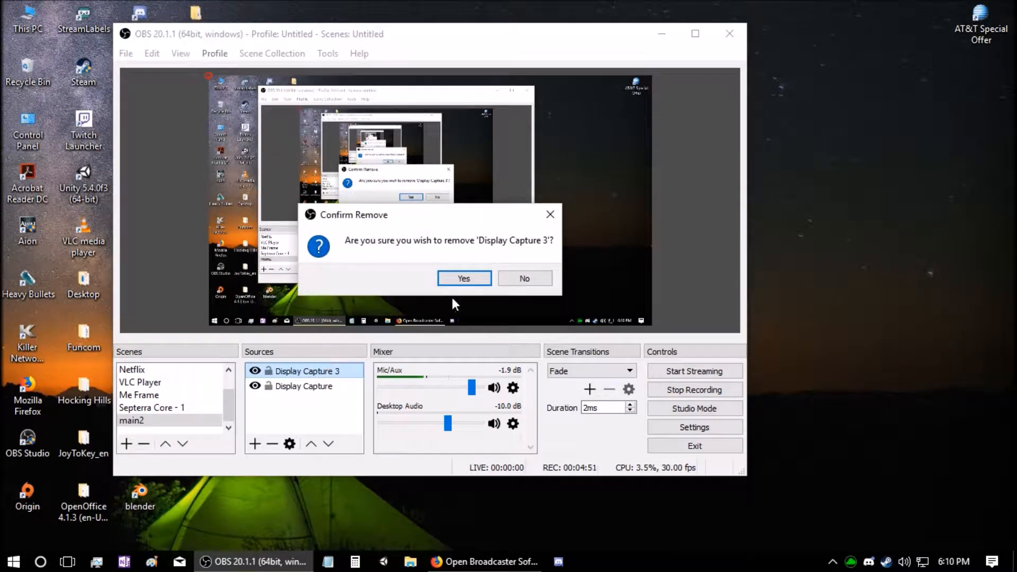
left_click(461, 280)
left_click(316, 378)
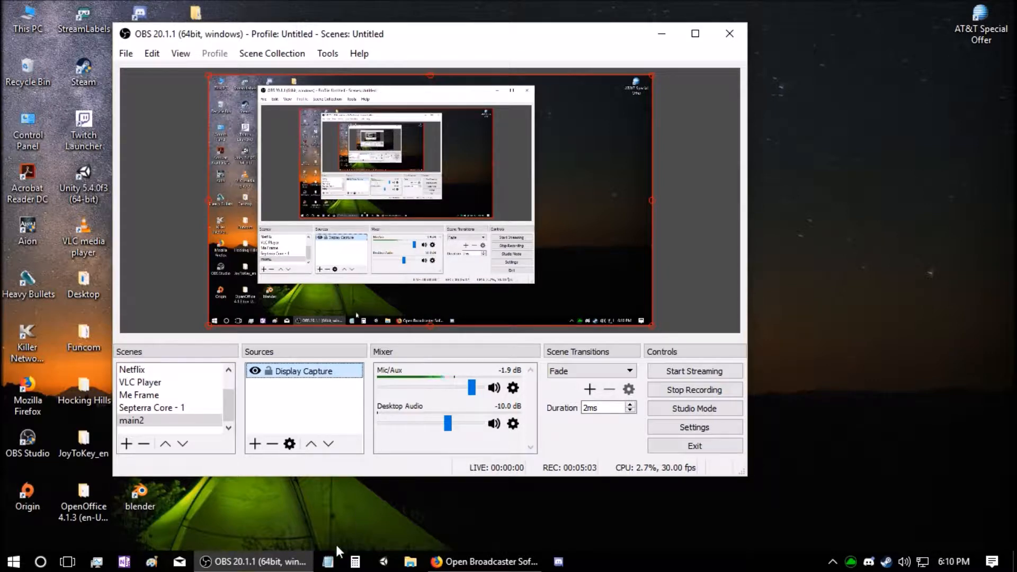
Open a blank Notepad window, move it around over the OBS window to demonstrate the display capture, and close it
left_click(328, 562)
left_click_drag(406, 209, 813, 167)
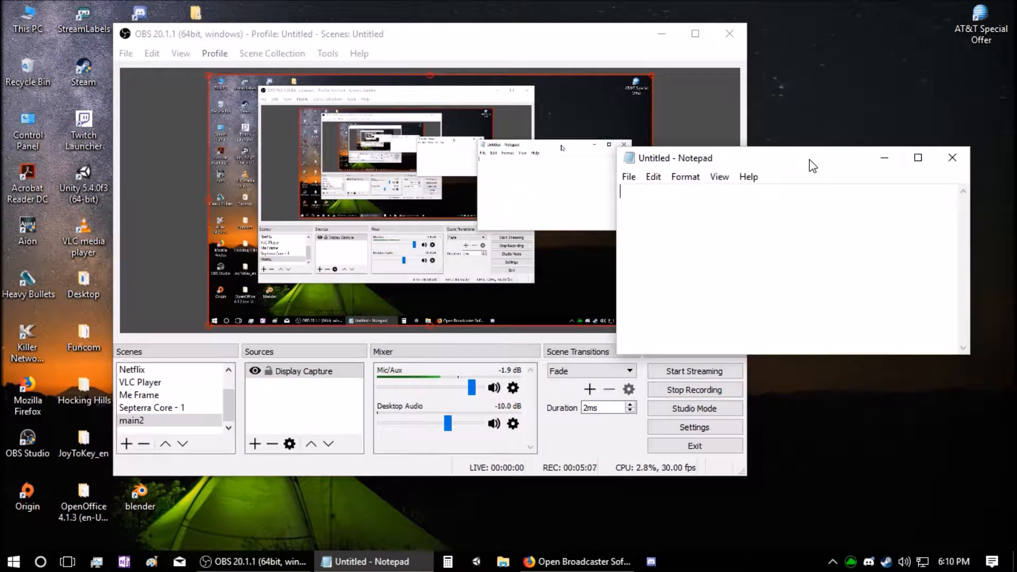
left_click_drag(772, 157, 480, 204)
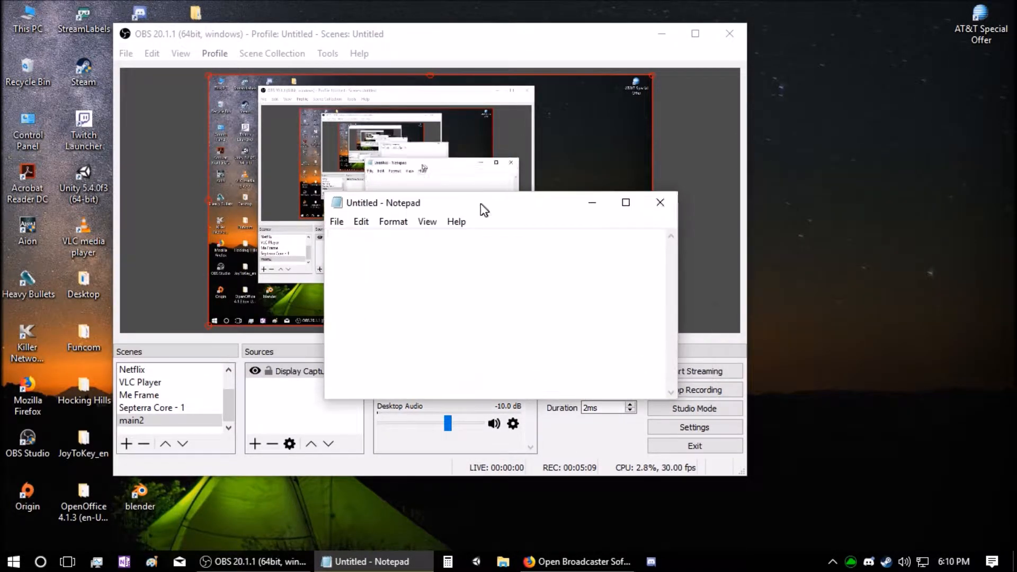
left_click(666, 202)
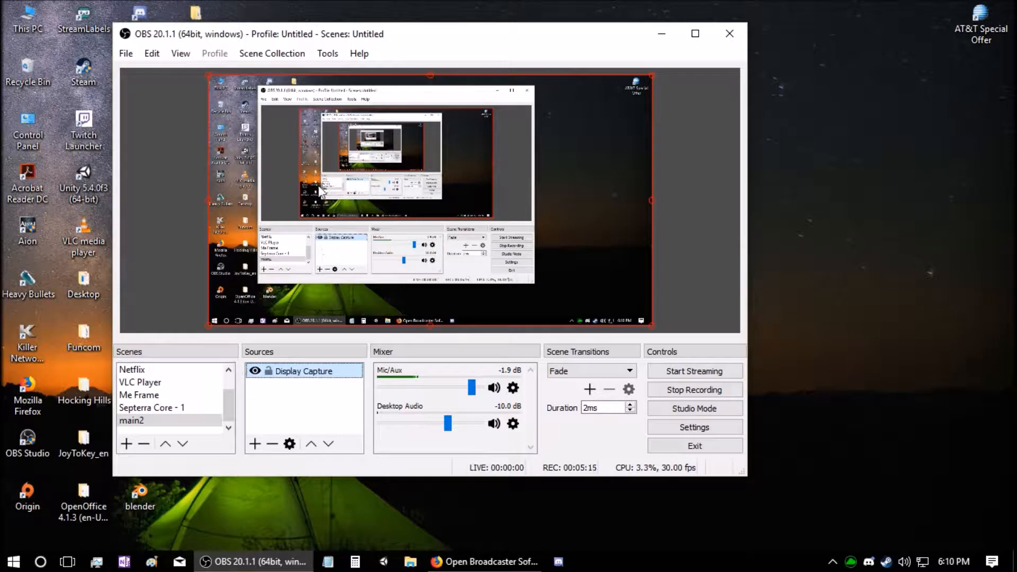
Open the OBS stream settings, review the available streaming services, and keep Facebook Live as the service
left_click_drag(462, 38, 443, 55)
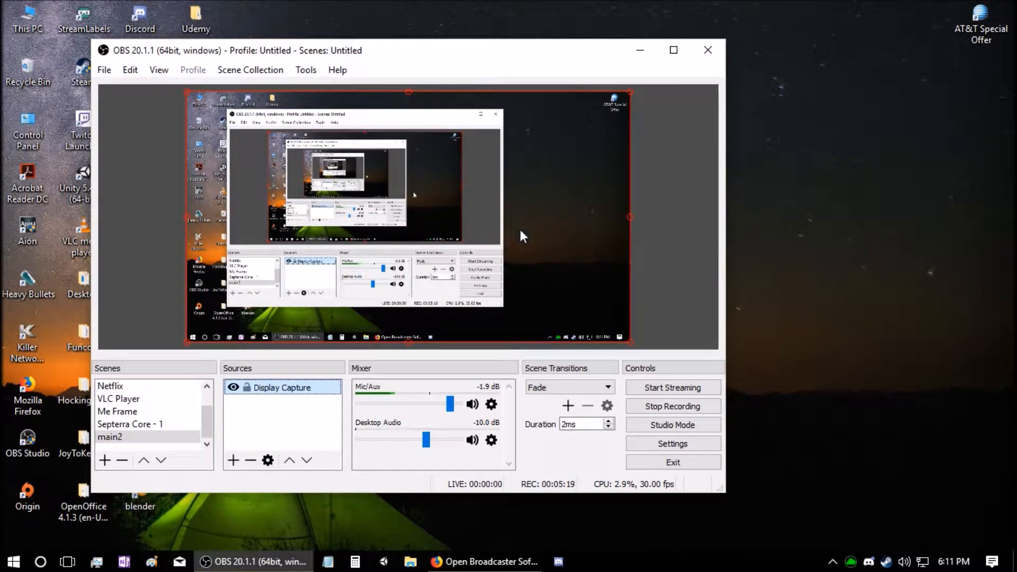
left_click(659, 444)
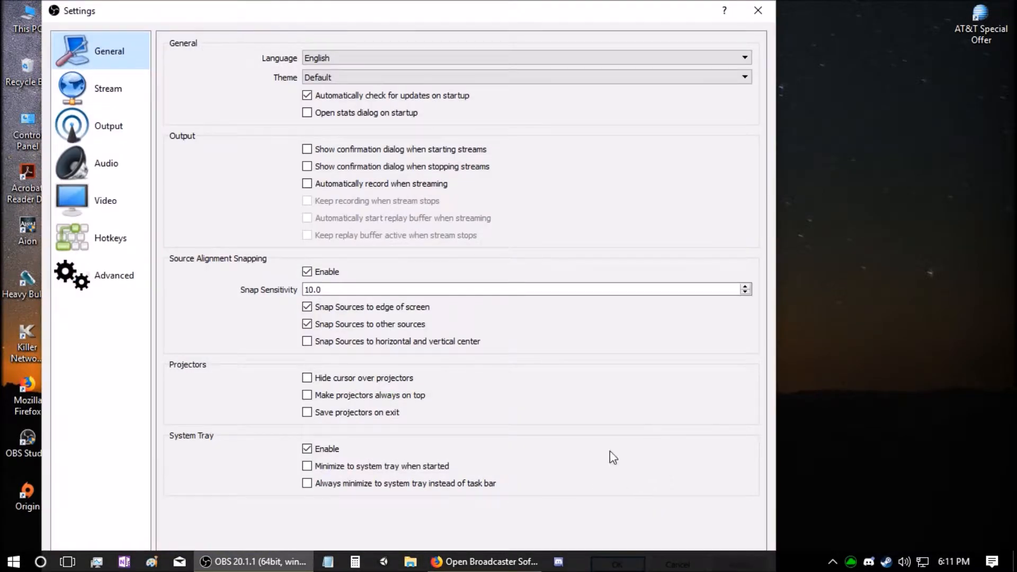
left_click_drag(528, 8, 650, 39)
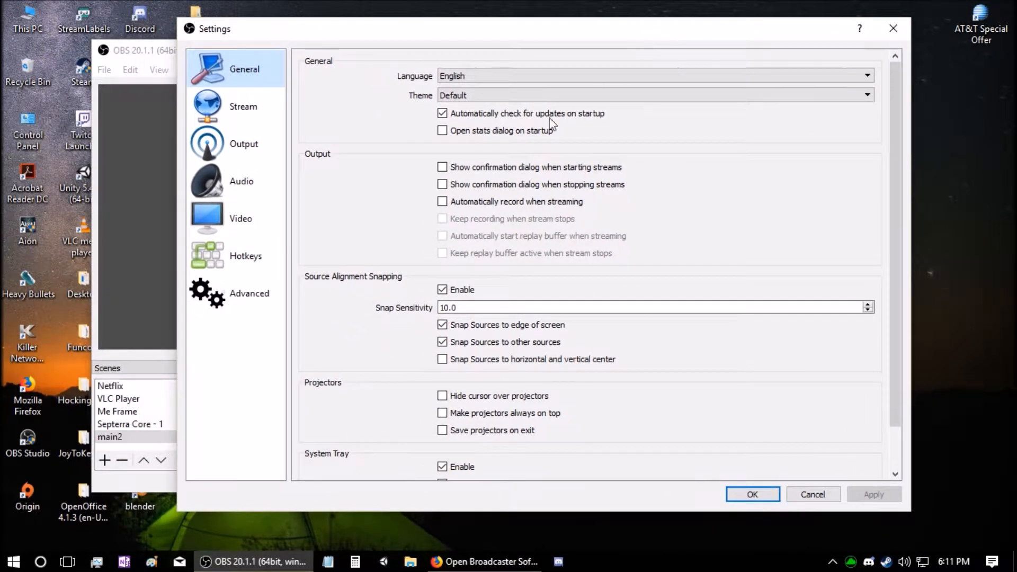
left_click(252, 113)
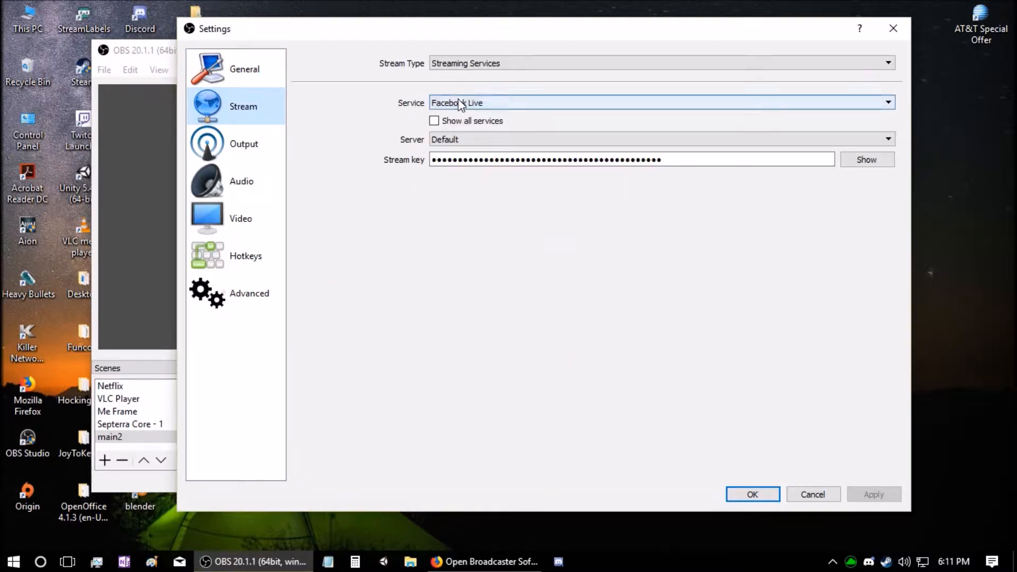
left_click(890, 104)
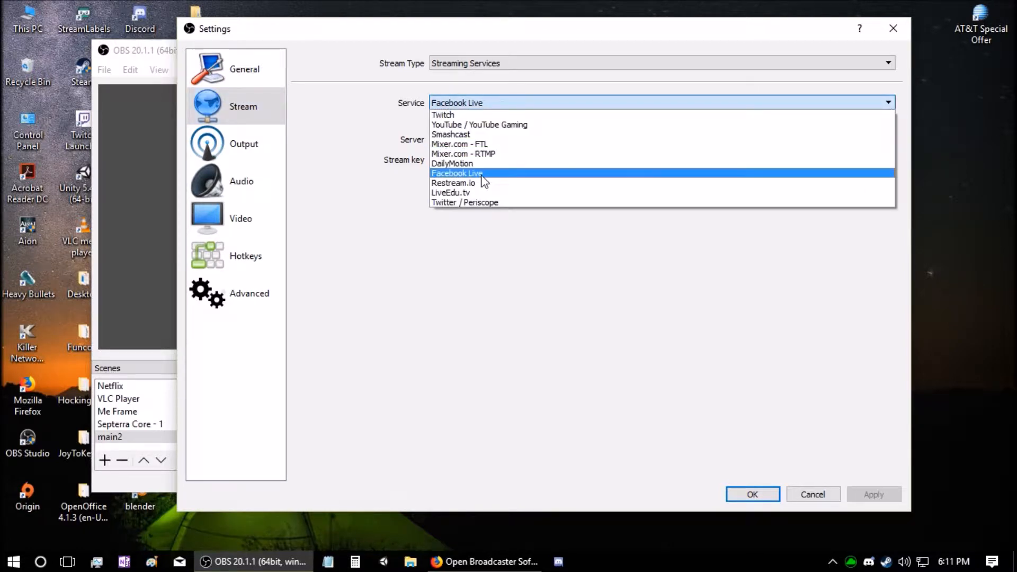
left_click(481, 175)
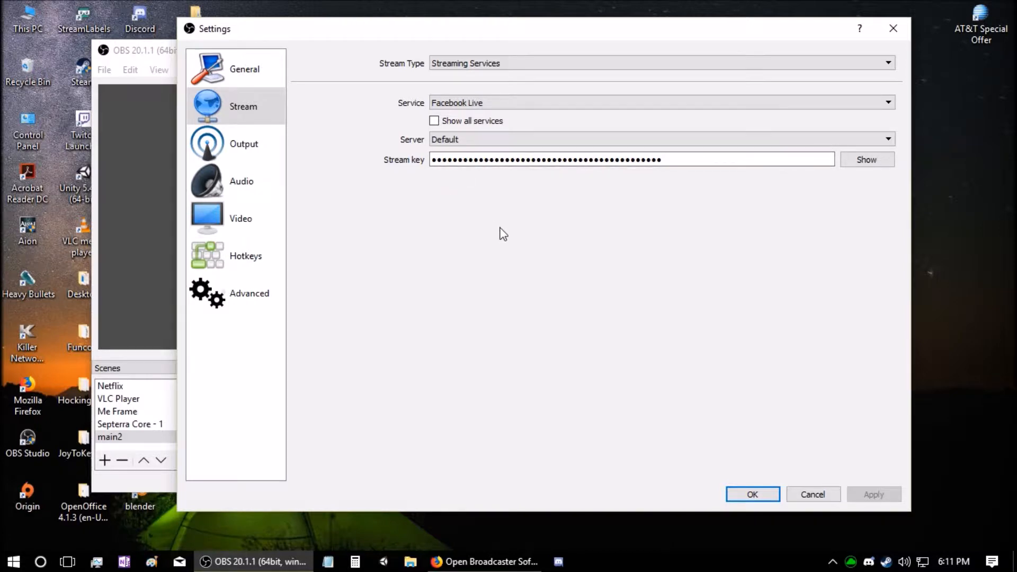
mouse_move(570, 34)
left_mouse_down()
mouse_move(533, 40)
mouse_move(563, 27)
left_mouse_up()
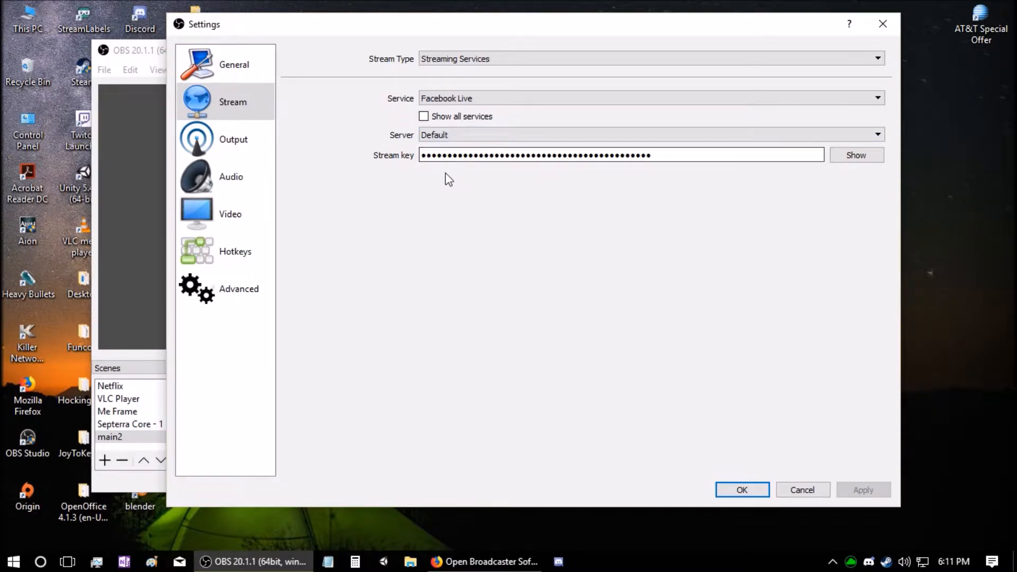
Highlight the masked stream key in the stream settings, deselect it, and cancel the settings
left_click(657, 156)
left_click_drag(657, 155, 421, 164)
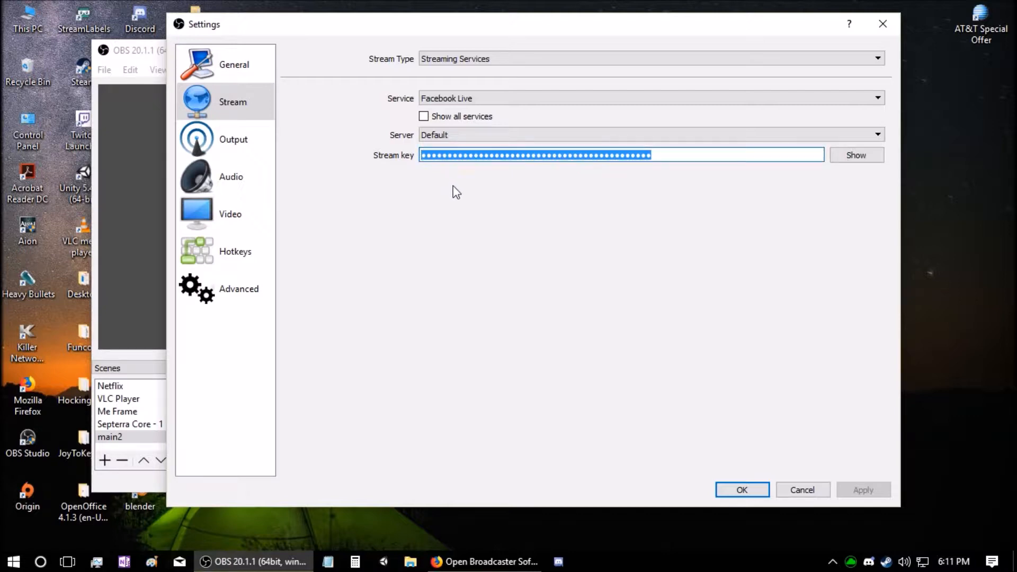
left_click(686, 195)
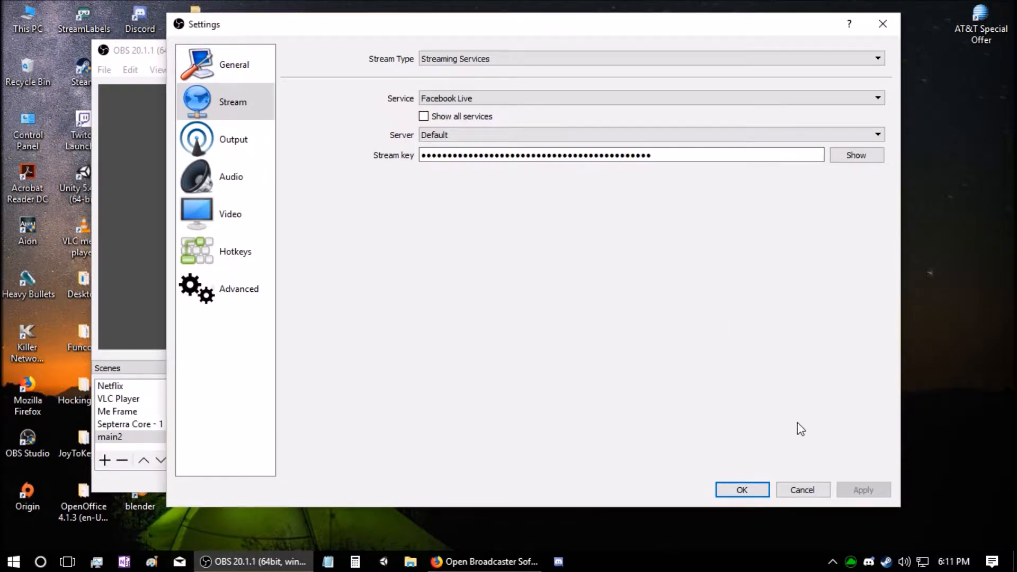
left_click(802, 491)
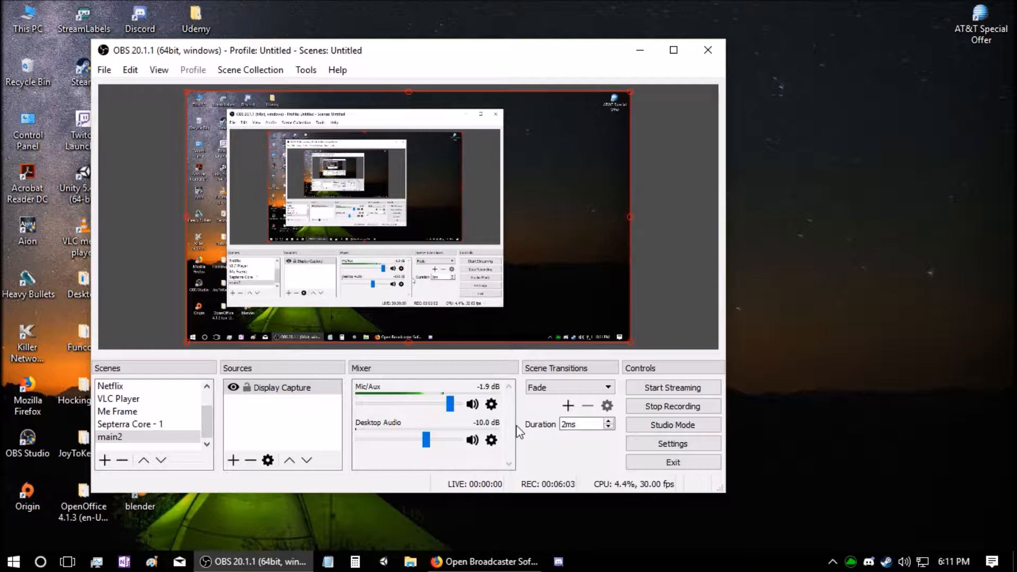
Switch to Firefox, maximize it, open the bookmarked Facebook Create Live Stream page, and highlight its web address
mouse_move(484, 562)
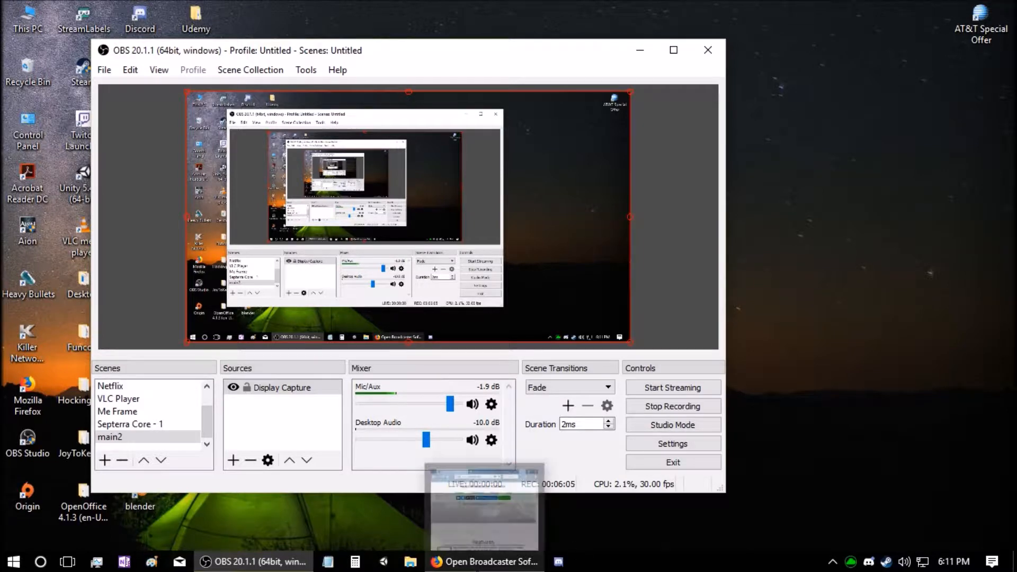
left_click(476, 567)
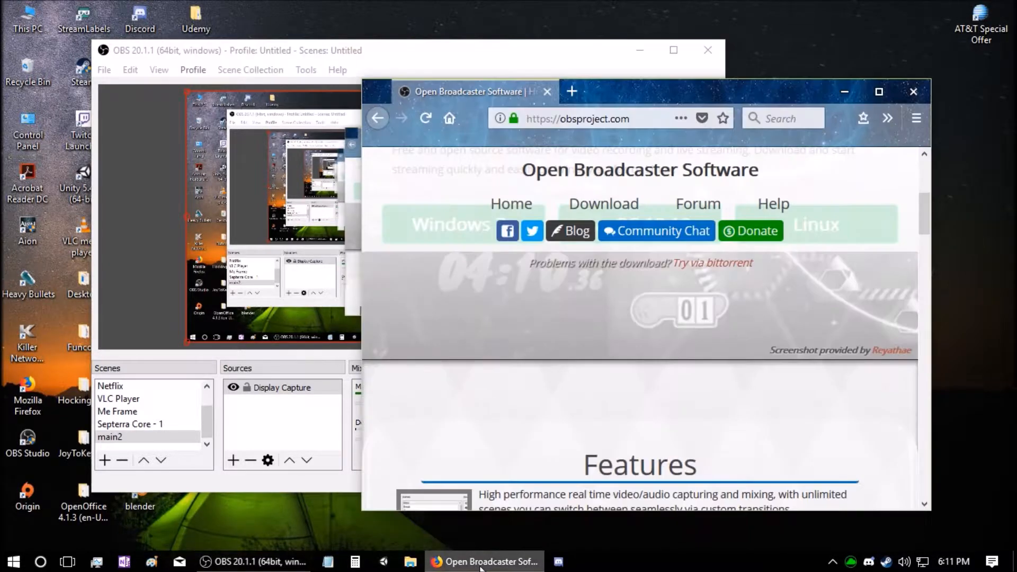
left_click(879, 92)
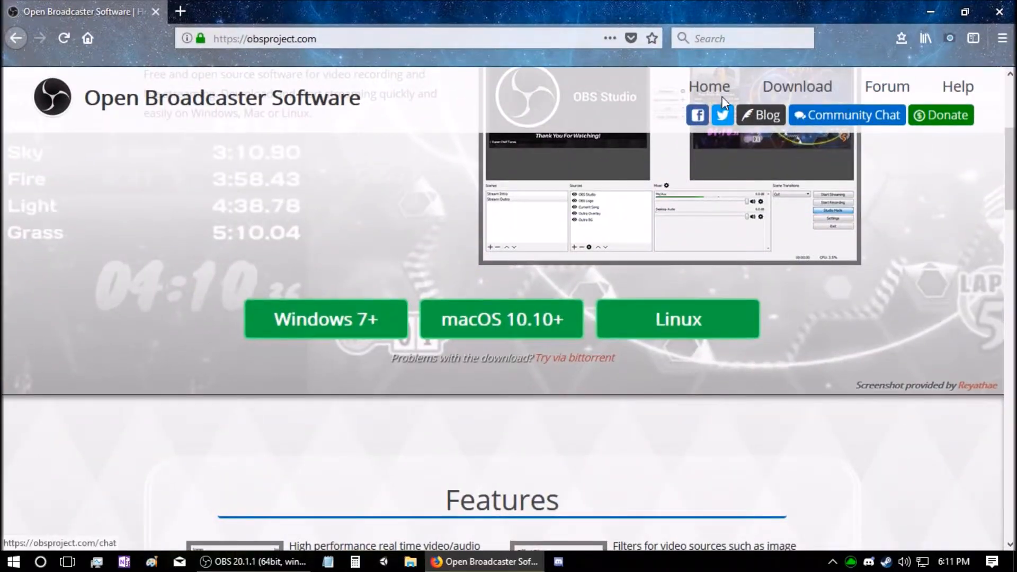
left_click(901, 42)
mouse_move(830, 135)
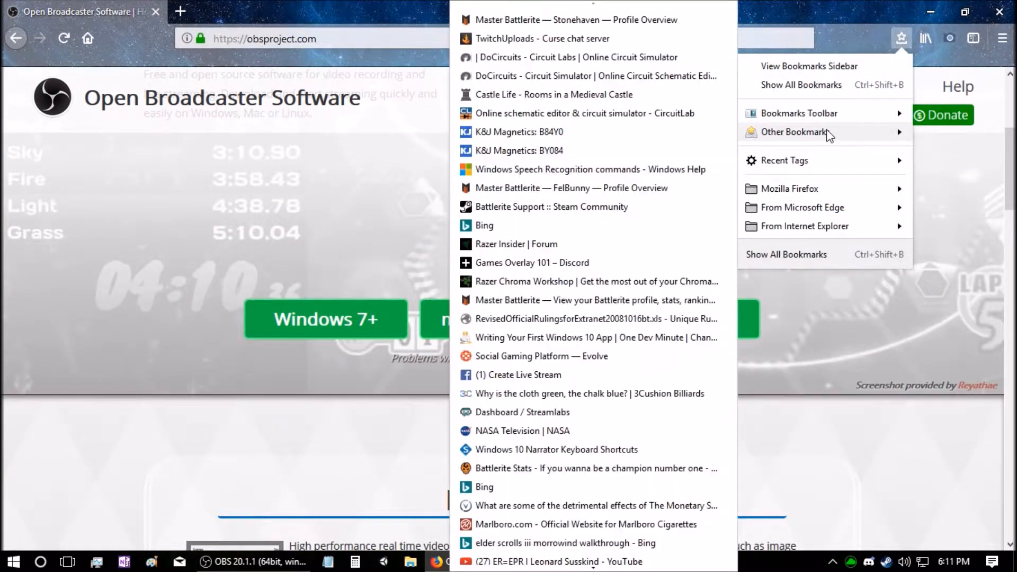
left_click(525, 375)
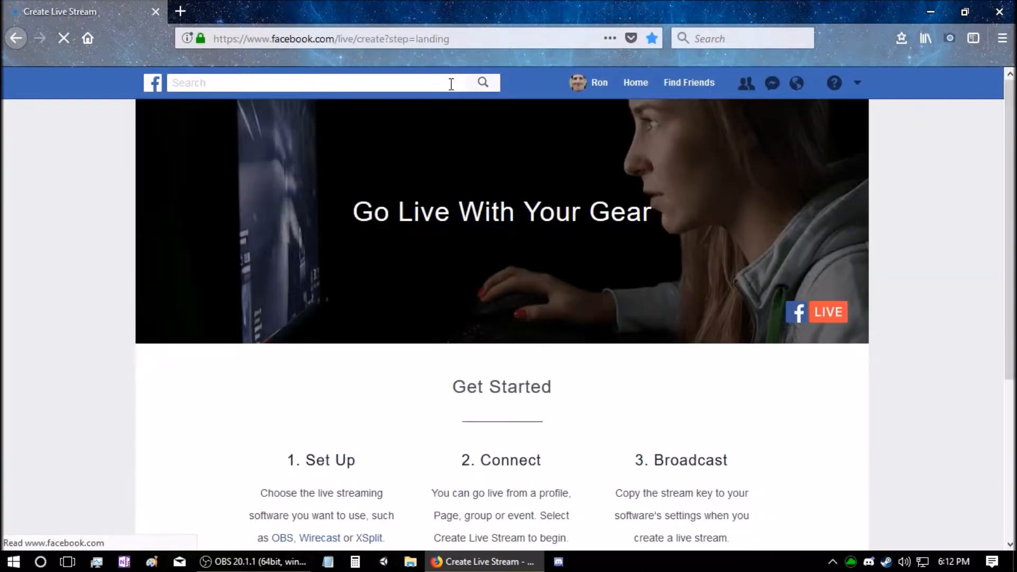
left_click(473, 40)
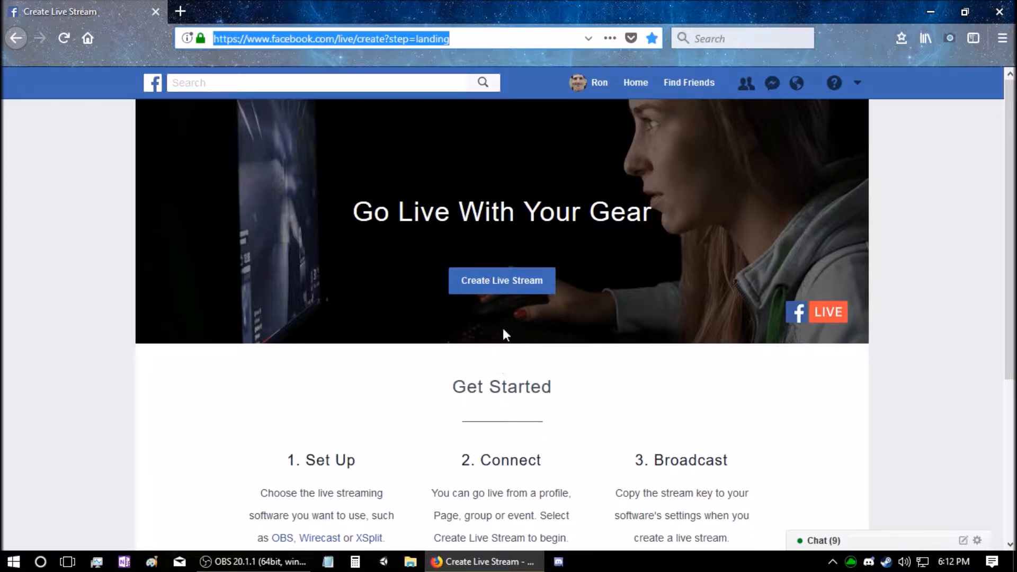
Start creating a Facebook live stream and examine the Server URL and Stream Key fields in the connection details
left_click(504, 285)
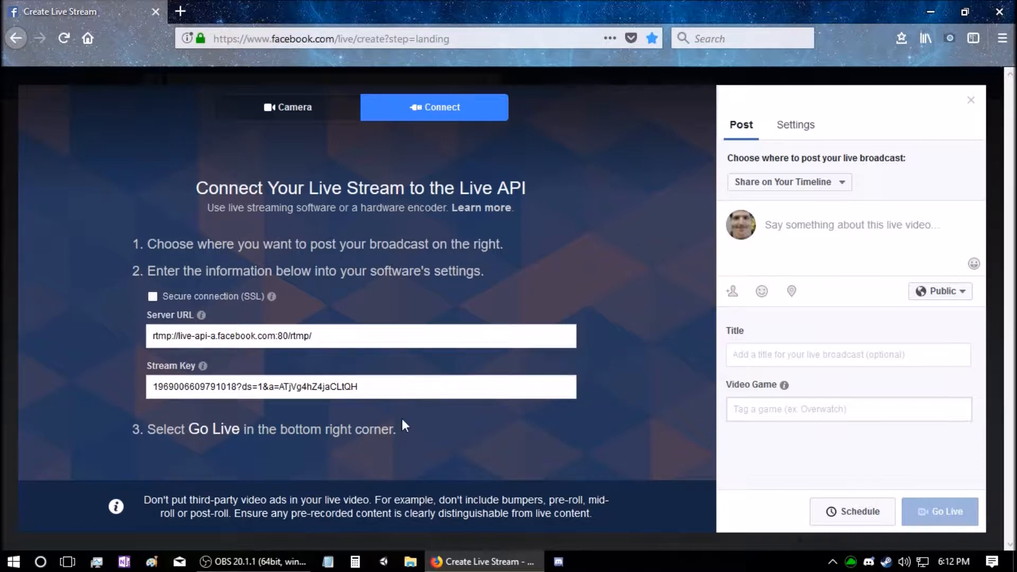
mouse_move(401, 387)
left_mouse_down()
mouse_move(158, 389)
mouse_move(386, 389)
left_mouse_up()
left_click_drag(340, 335, 294, 338)
left_click(339, 339)
left_click_drag(350, 334, 152, 338)
left_click(345, 338)
triple_click(368, 387)
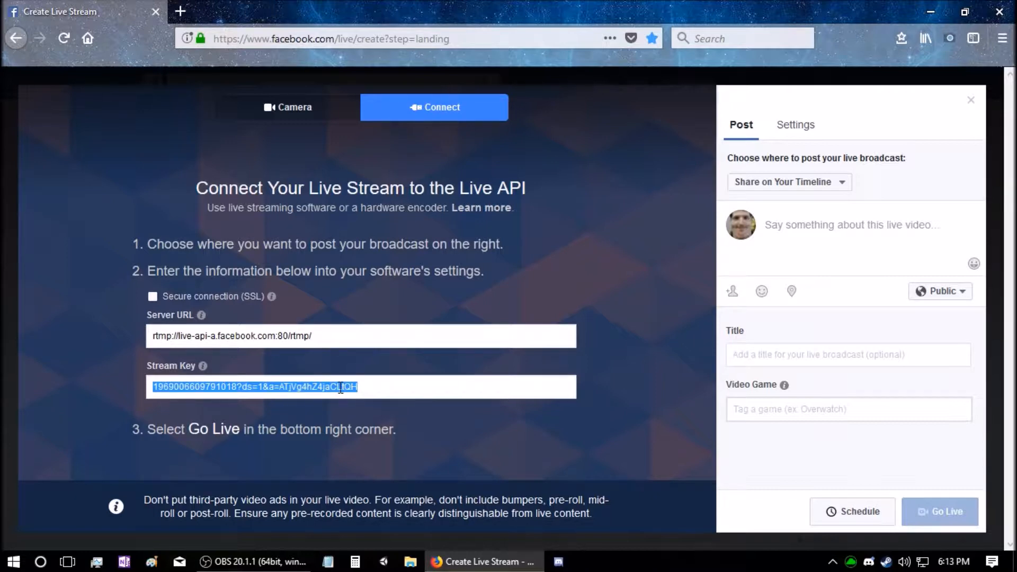
triple_click(386, 341)
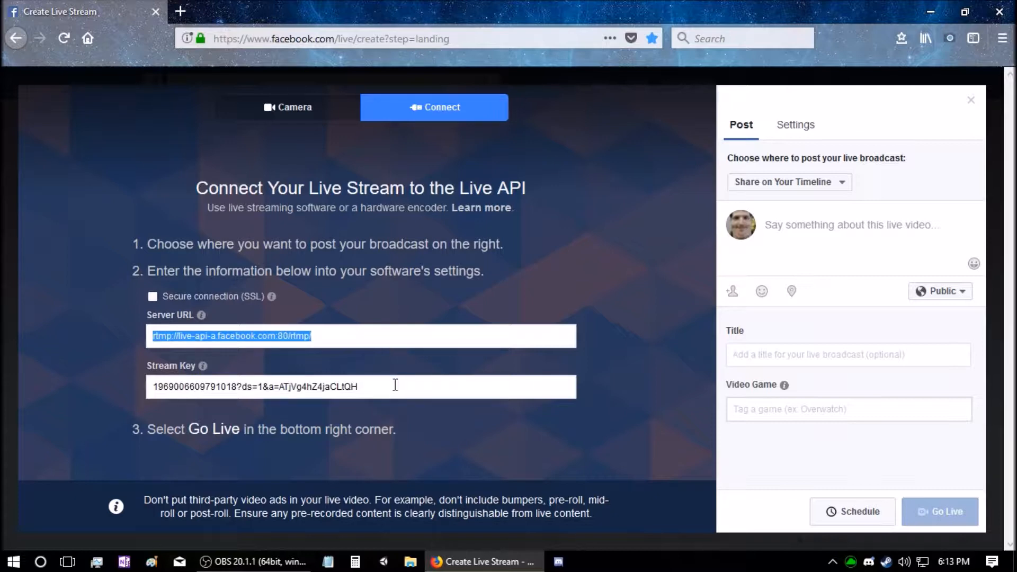
Copy the full stream key from the Facebook live stream connection details
triple_click(395, 385)
right_click(345, 387)
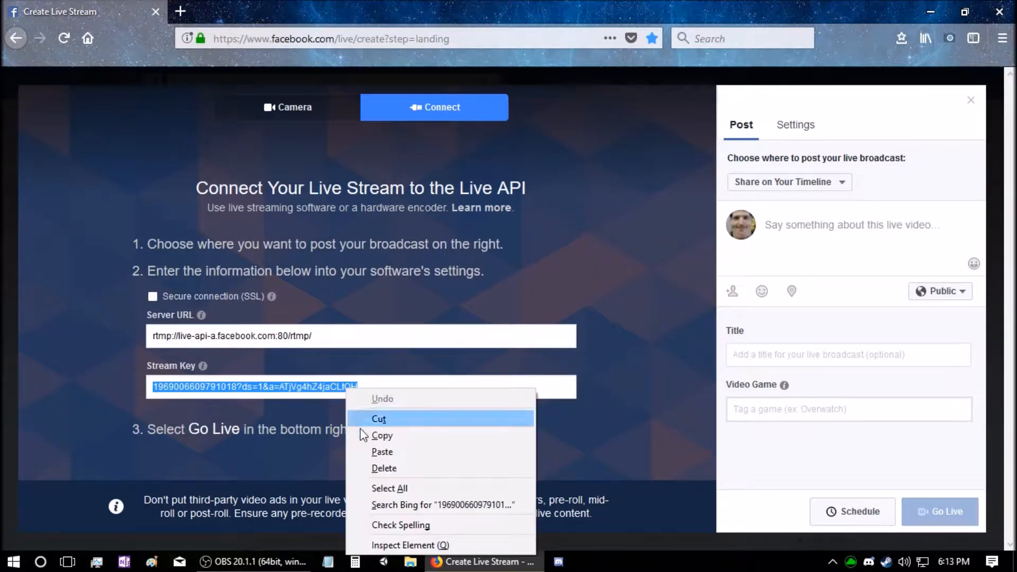
left_click(390, 438)
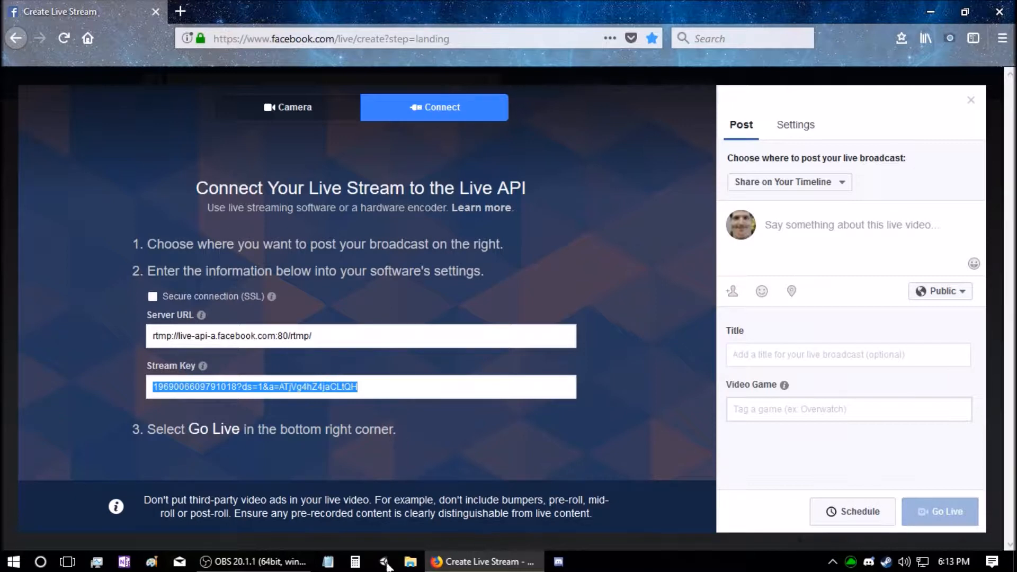
Switch to OBS, examine the stream settings for Facebook Live and its stream key field, and cancel the settings
left_click(255, 563)
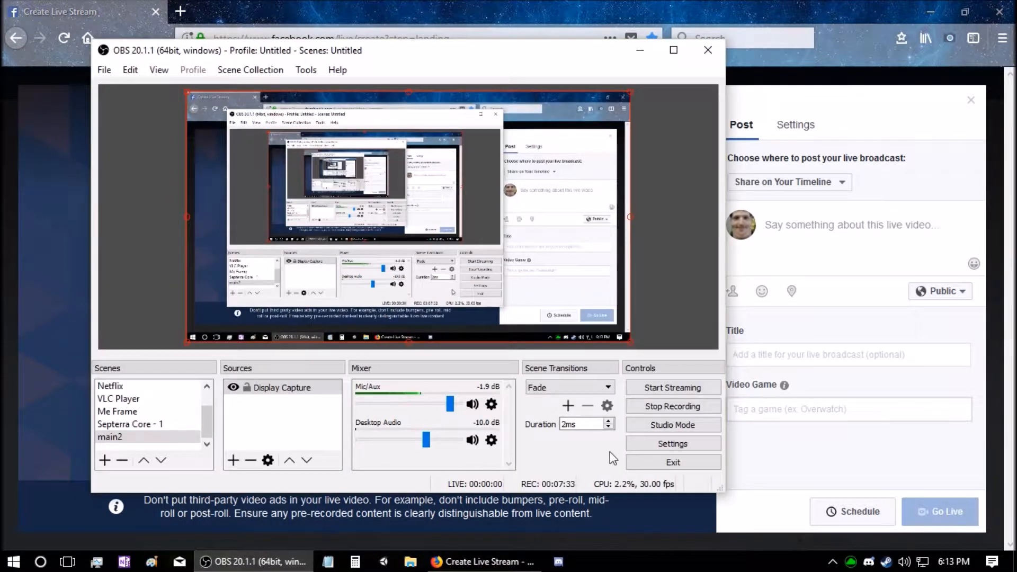
left_click(649, 444)
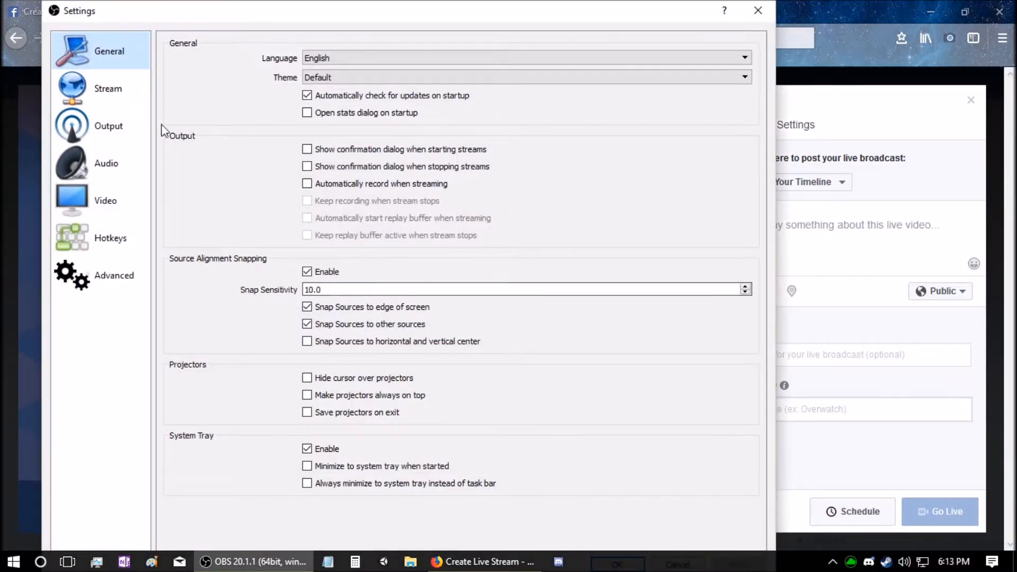
left_click(111, 90)
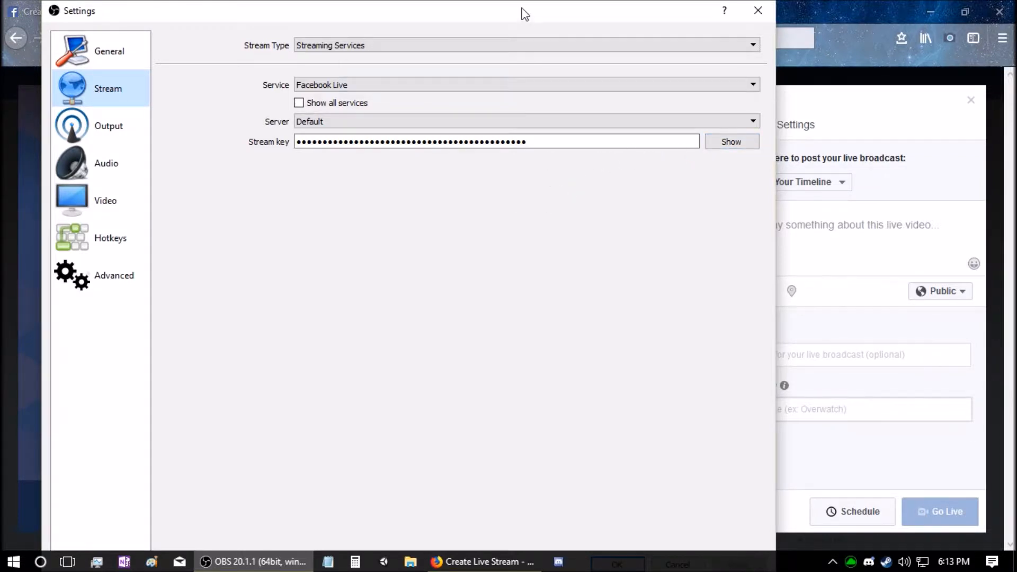
left_click_drag(522, 4, 556, 7)
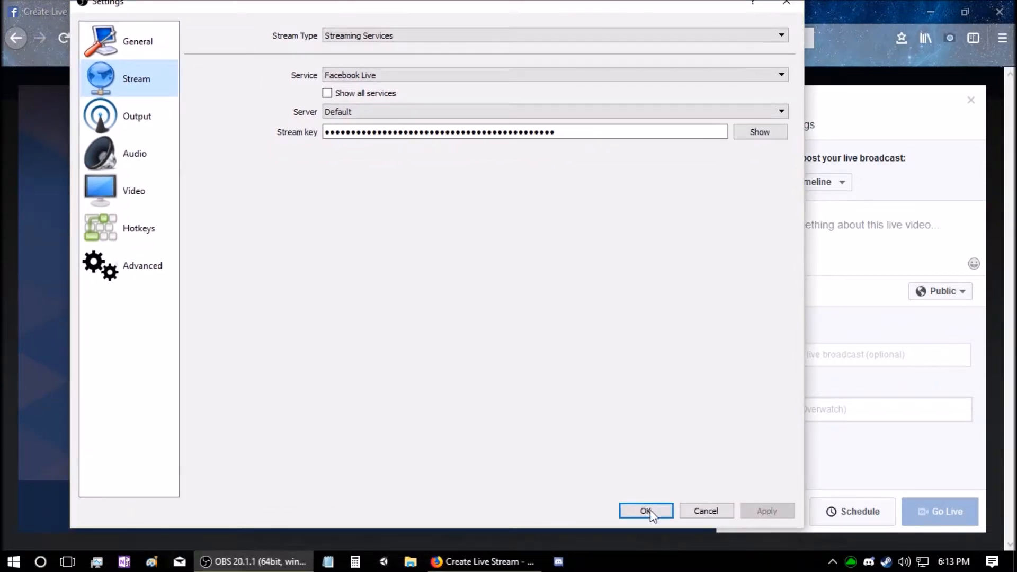
left_click(710, 511)
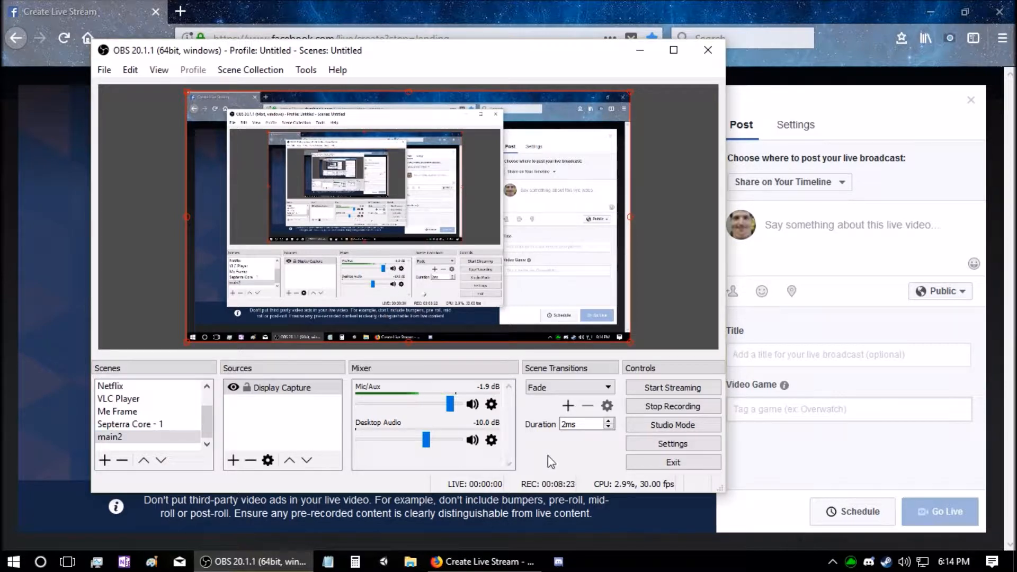
Reopen the OBS settings to review the stream service and stream key fields again, and close them without changes
left_click(661, 445)
left_click(119, 100)
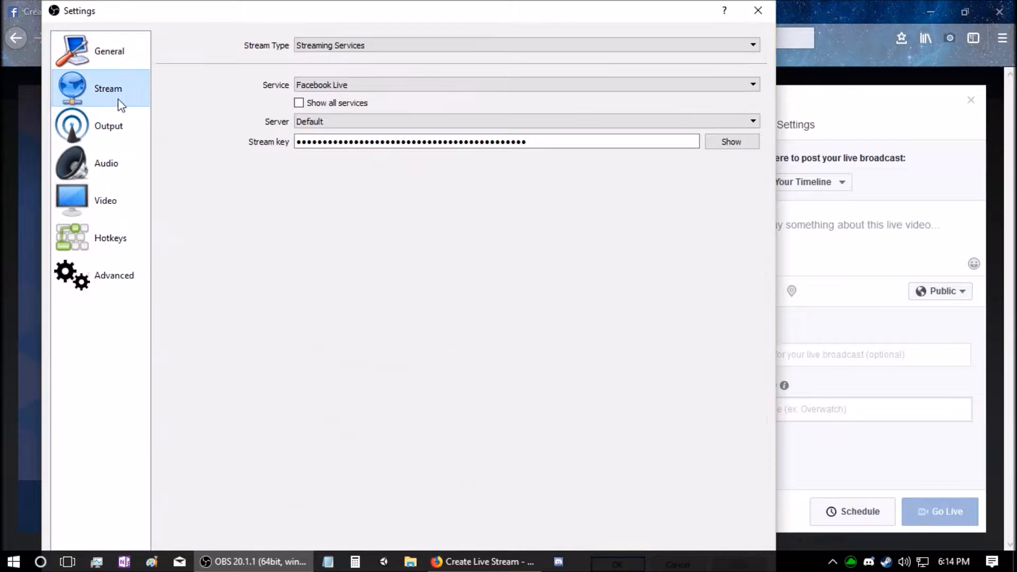
left_click(758, 10)
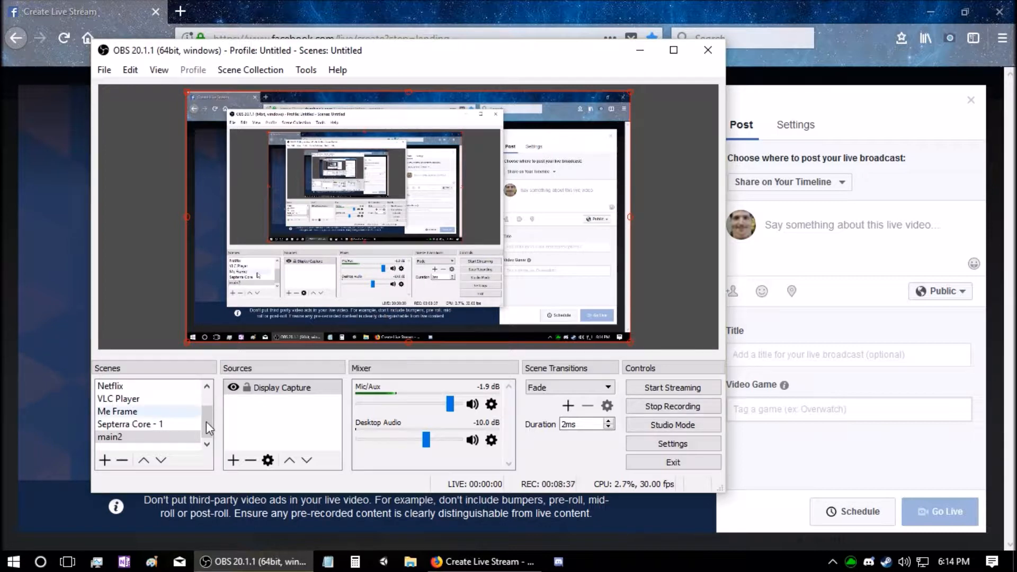
left_click(663, 444)
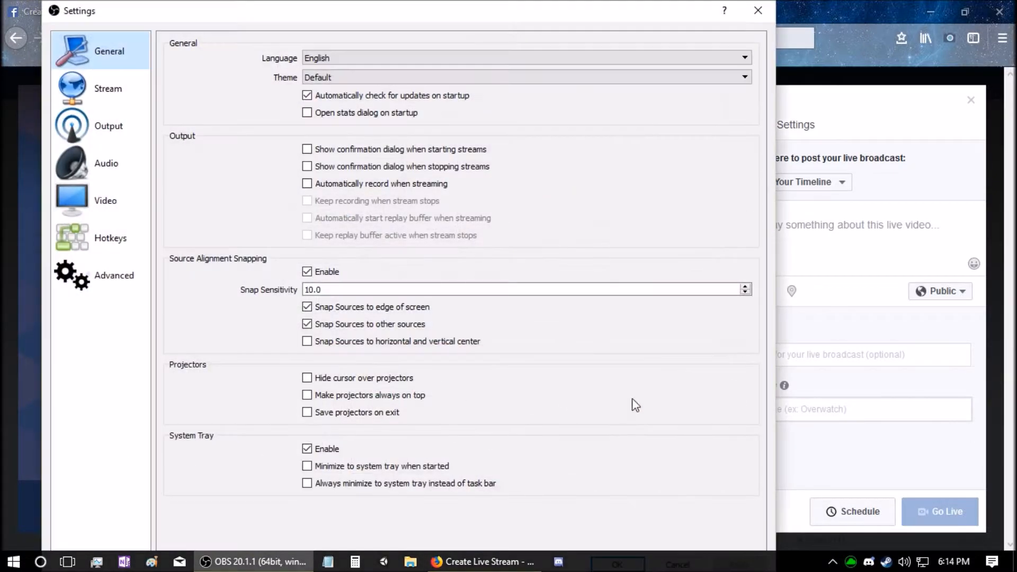
left_click(758, 10)
Move the OBS window aside and alternate between it and Facebook's connection details in Firefox, highlighting the full stream key
left_click_drag(536, 51, 639, 69)
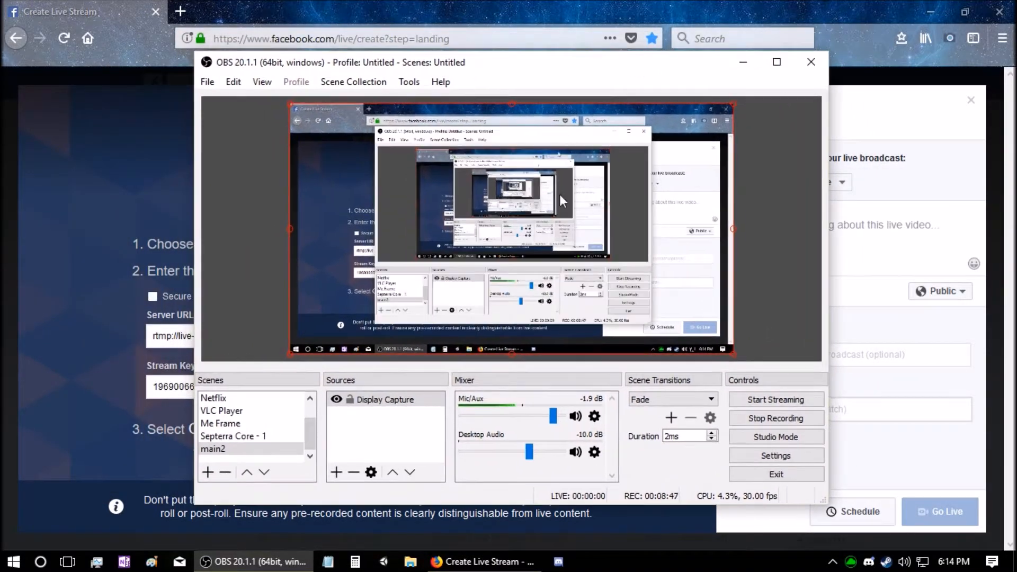
left_click(73, 395)
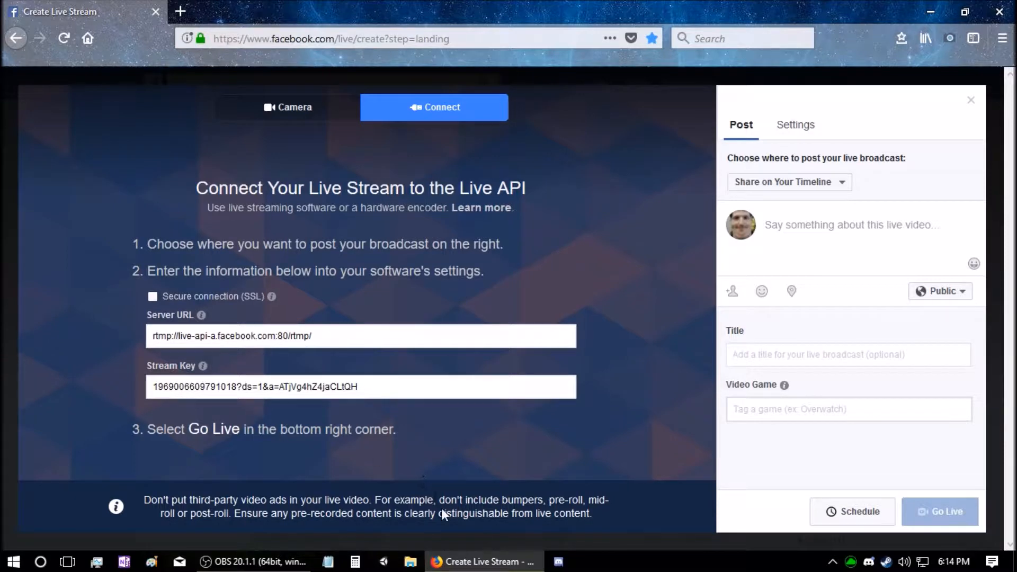
left_click(254, 562)
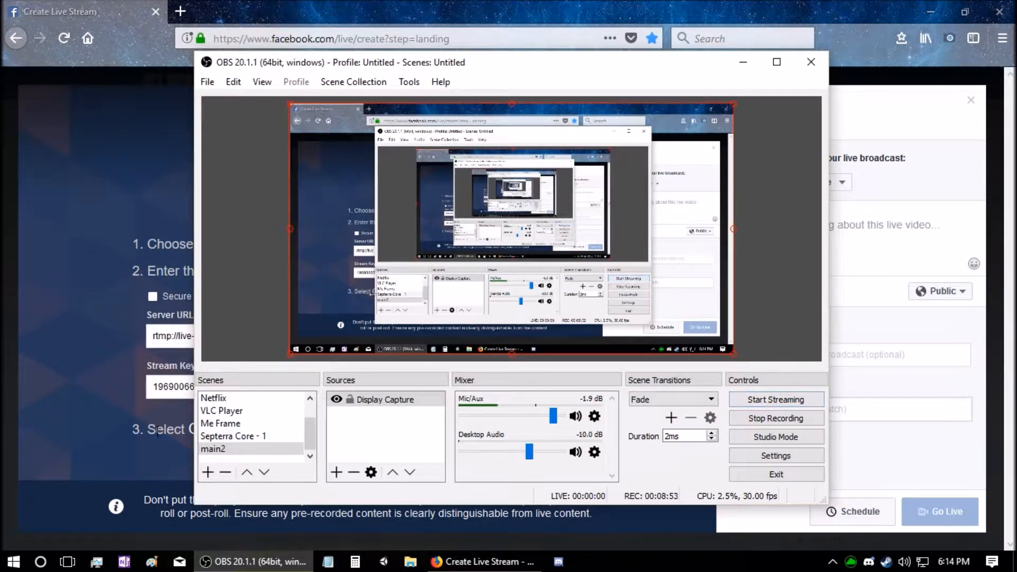
left_click(68, 388)
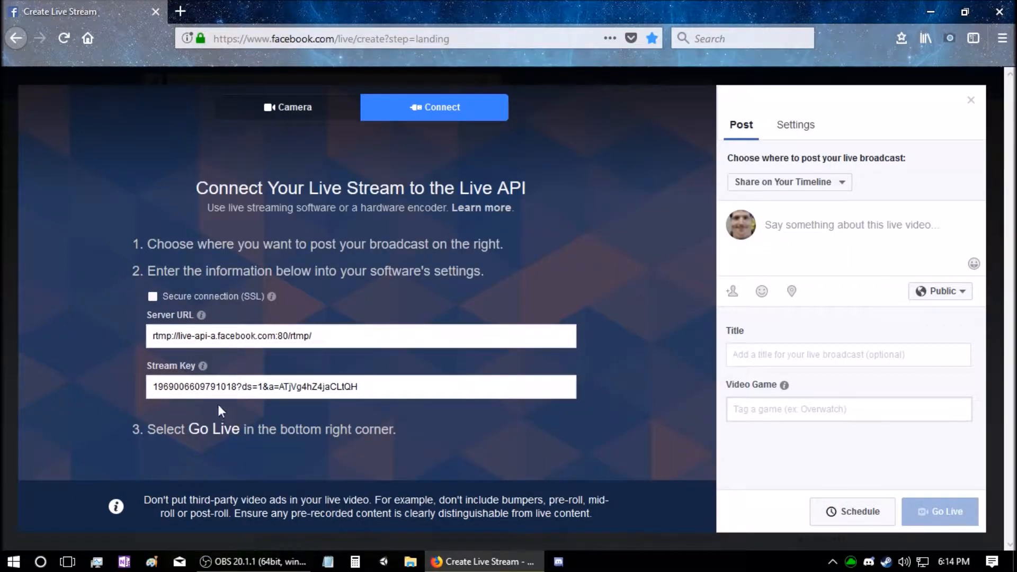
left_click(382, 388)
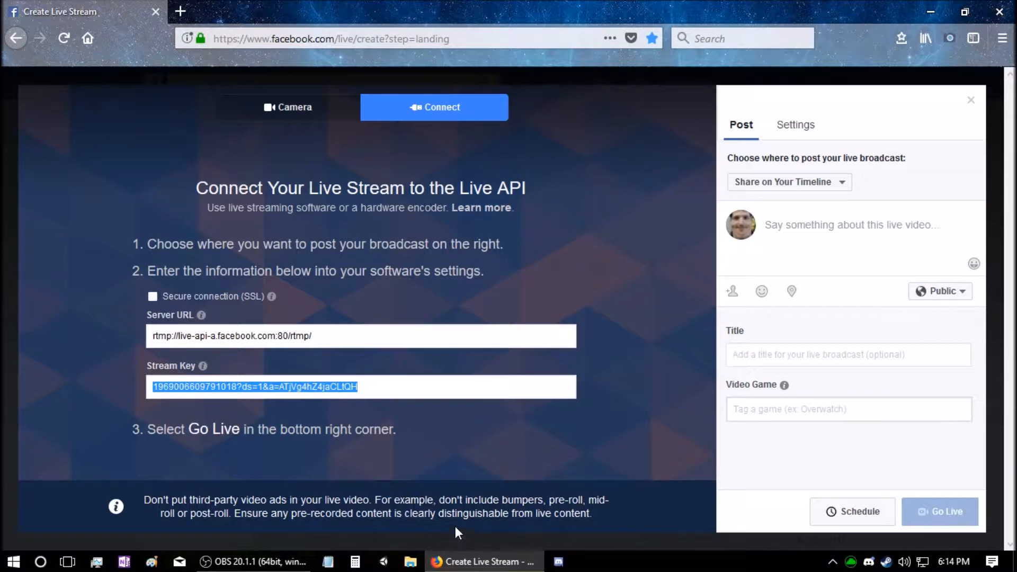
left_click(254, 562)
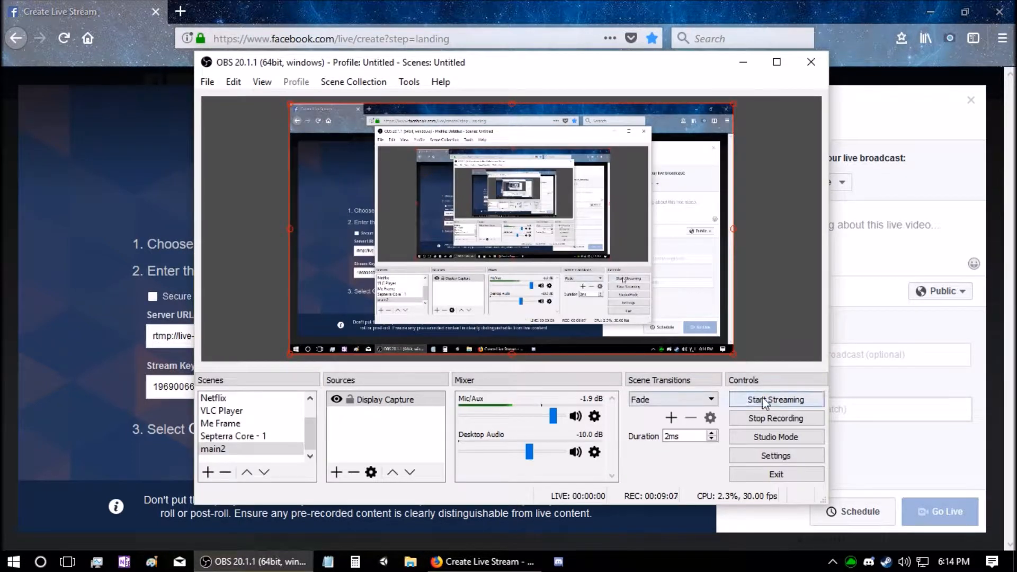
left_click(95, 429)
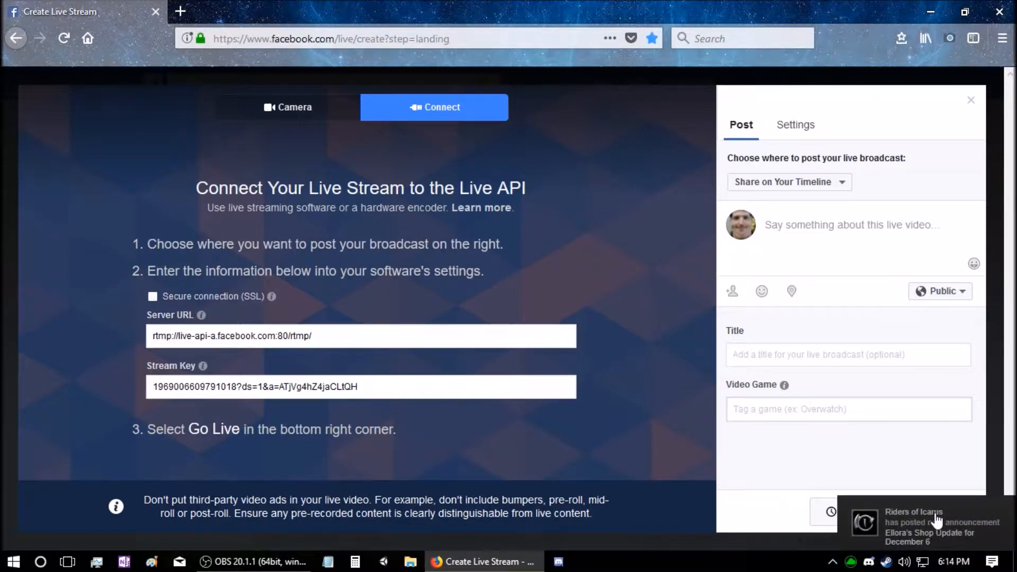
Examine the destination choices for the live broadcast on Facebook, along with the post's description and title fields
left_click(844, 190)
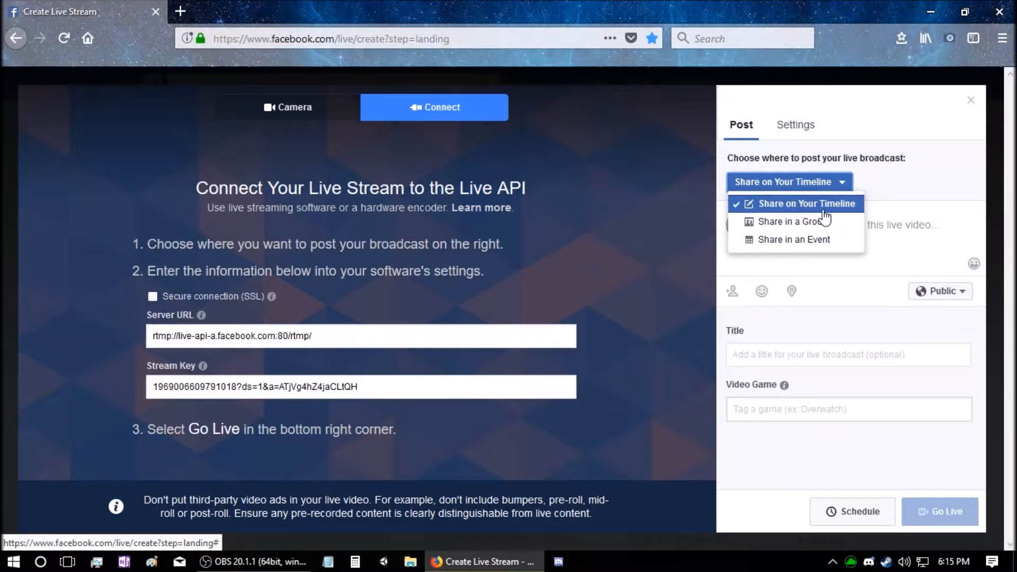
left_click(953, 189)
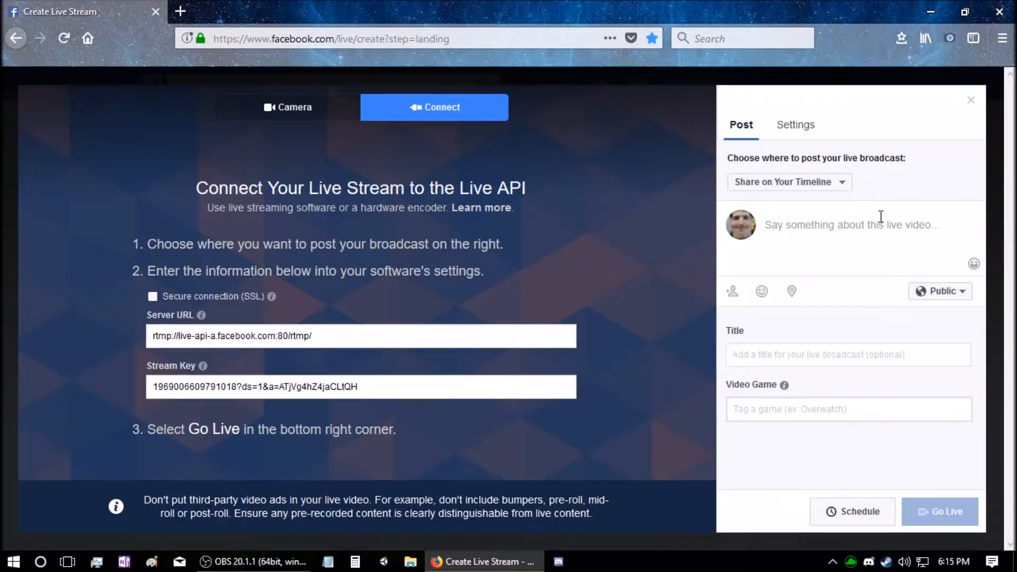
left_click(830, 227)
left_click(843, 361)
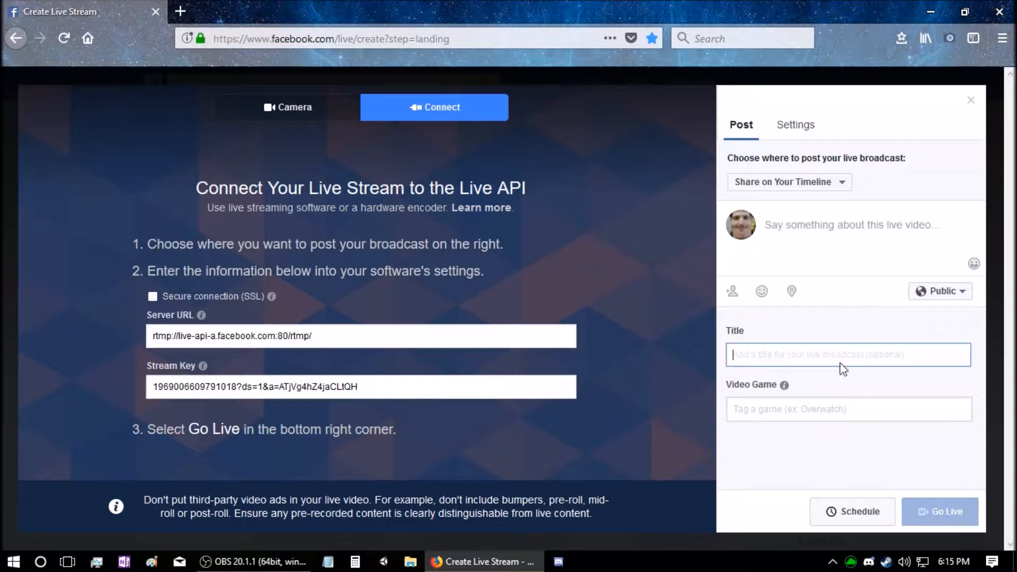
Enter "billiard streaming, billiards, 9 ball" as the broadcast's video game tag and clear it again
left_click(843, 408)
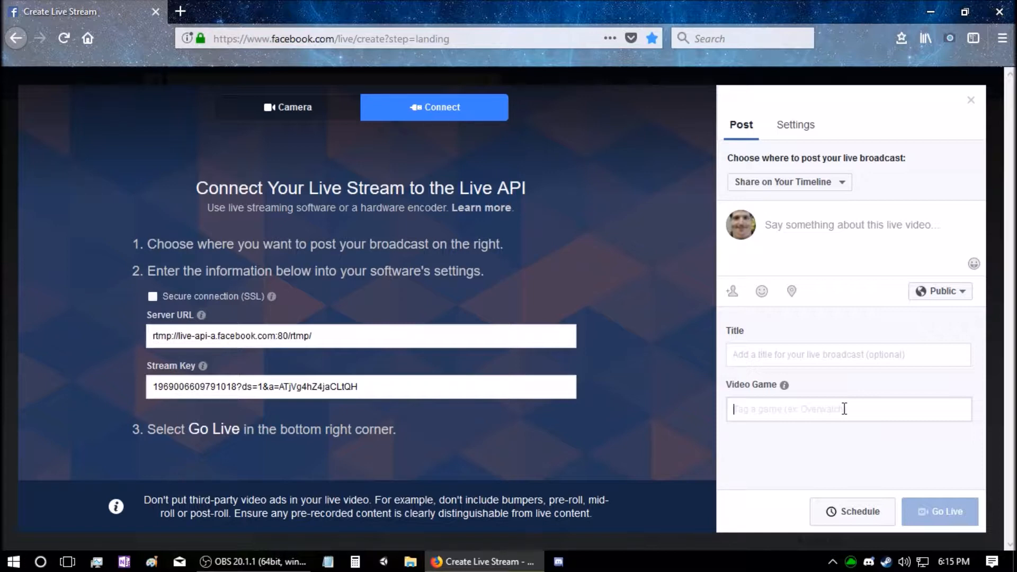
type("billiard str")
type("eaming, billiards, 9 ball")
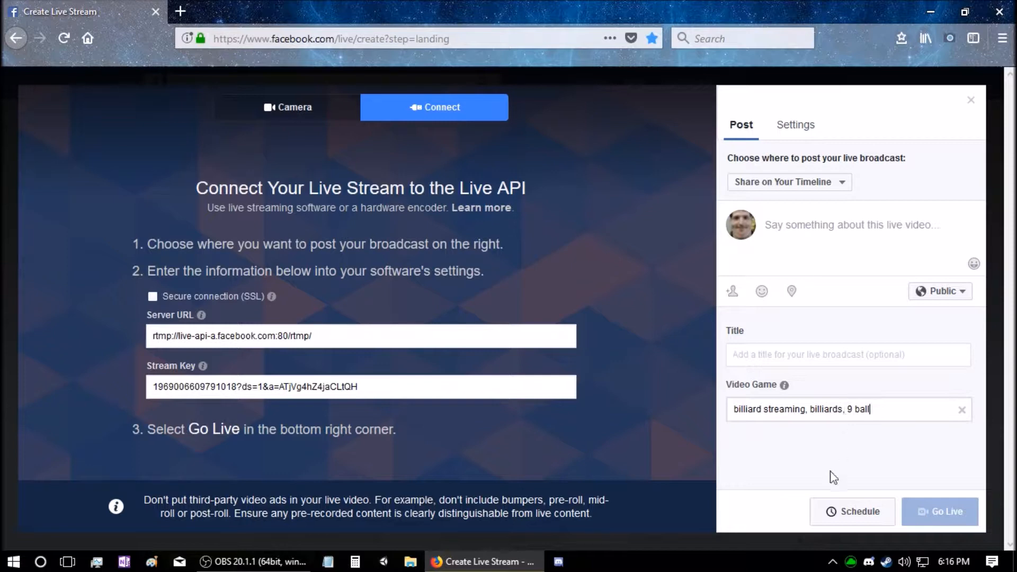
triple_click(869, 409)
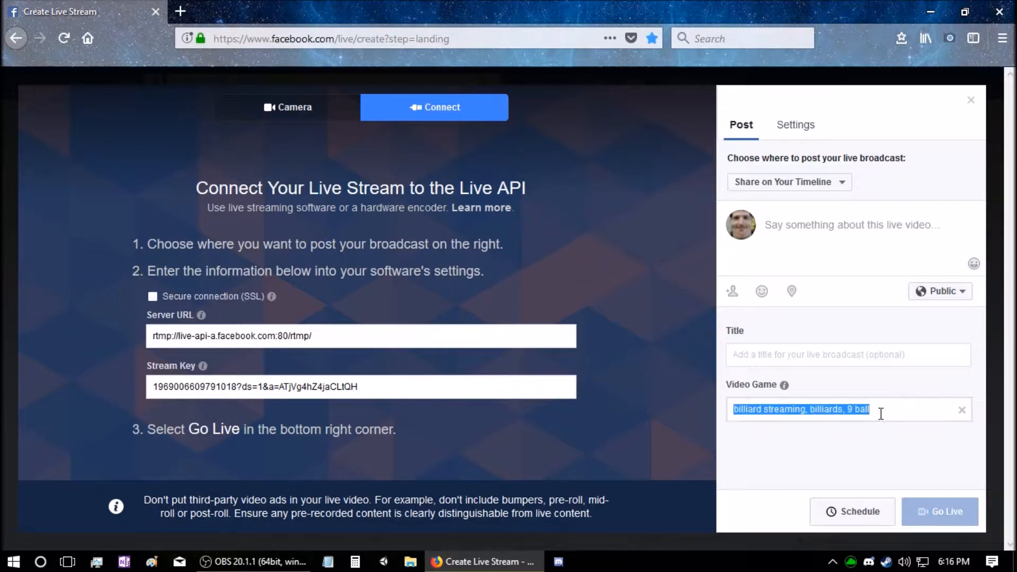
key("BackSpace")
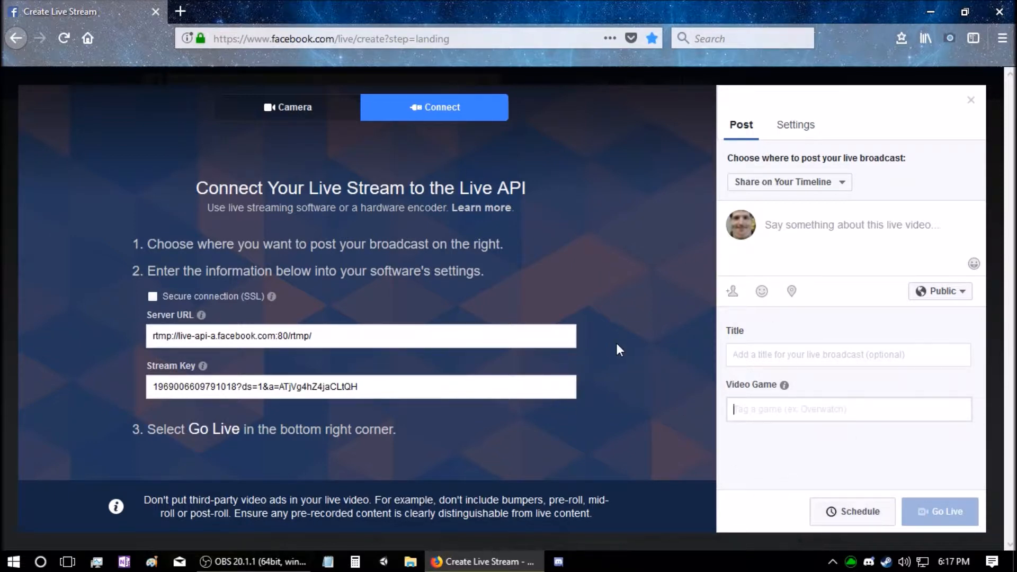
Open YouTube in a new browser tab and play the recommended Mosconi Cup 2017 Match 5 video in full screen
left_click(181, 12)
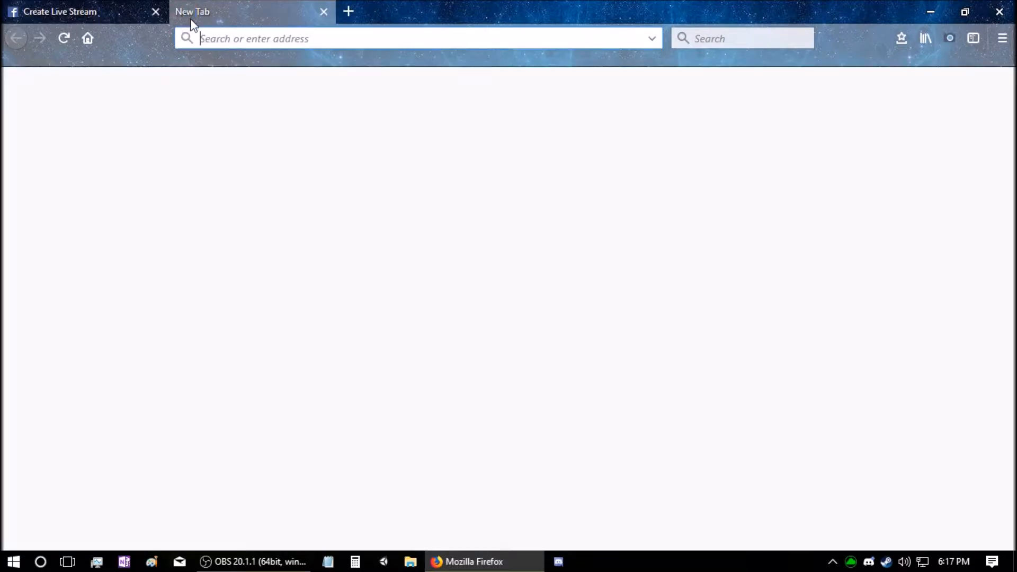
left_click(269, 226)
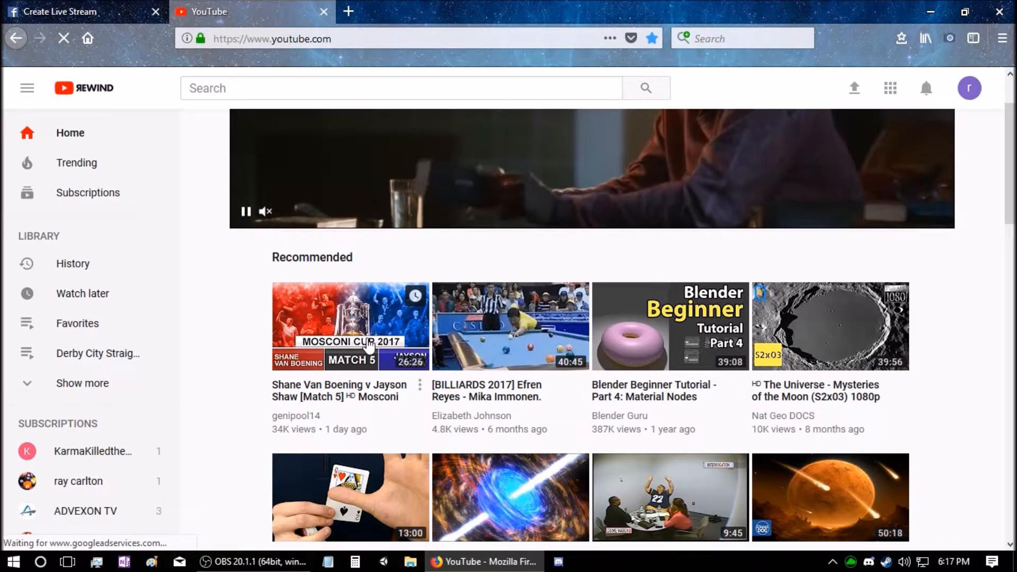
left_click(370, 347)
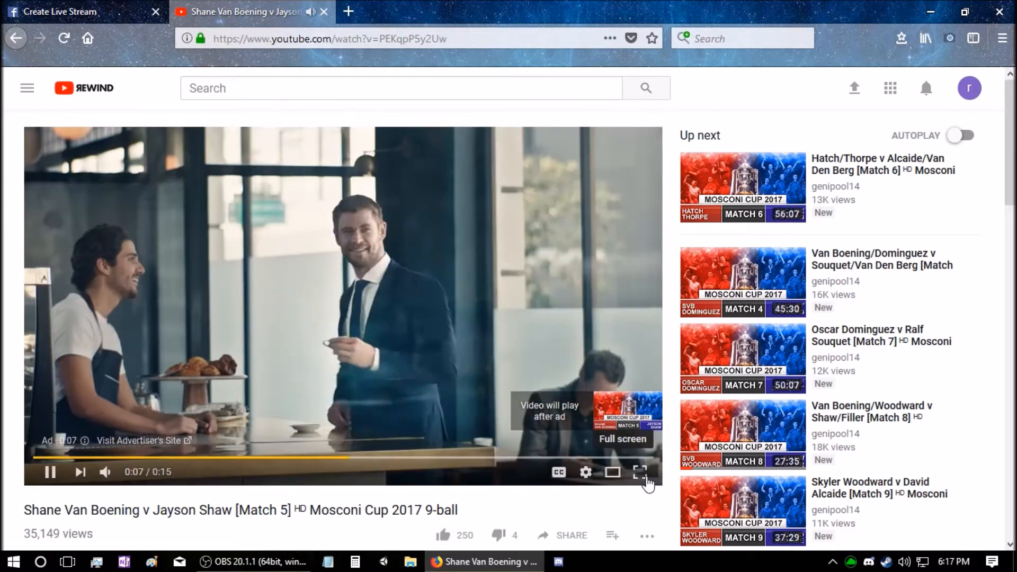
left_click(642, 474)
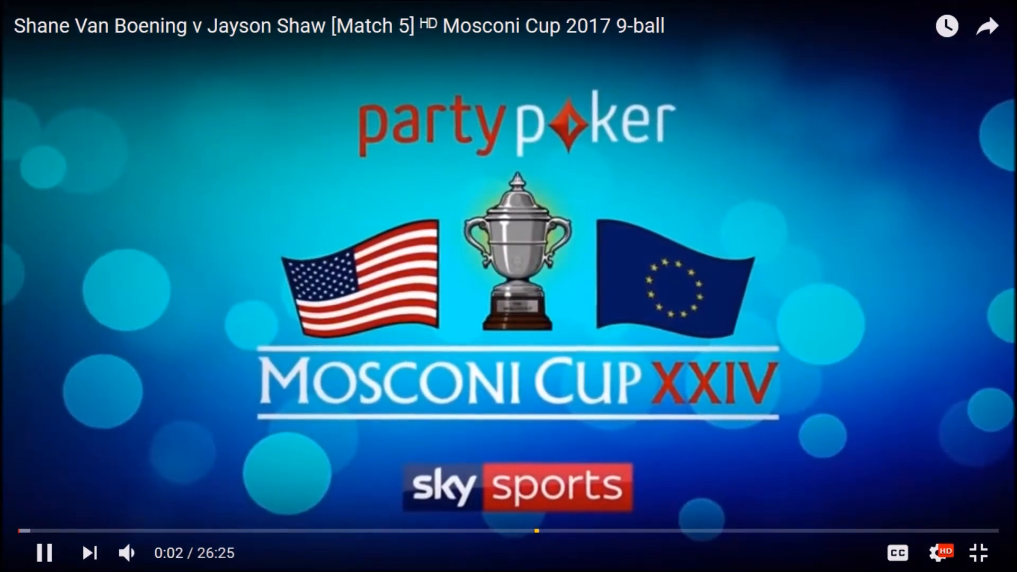
Alternate between OBS and the full-screen video to examine how the Display Capture preview shows it
key("alt+Tab")
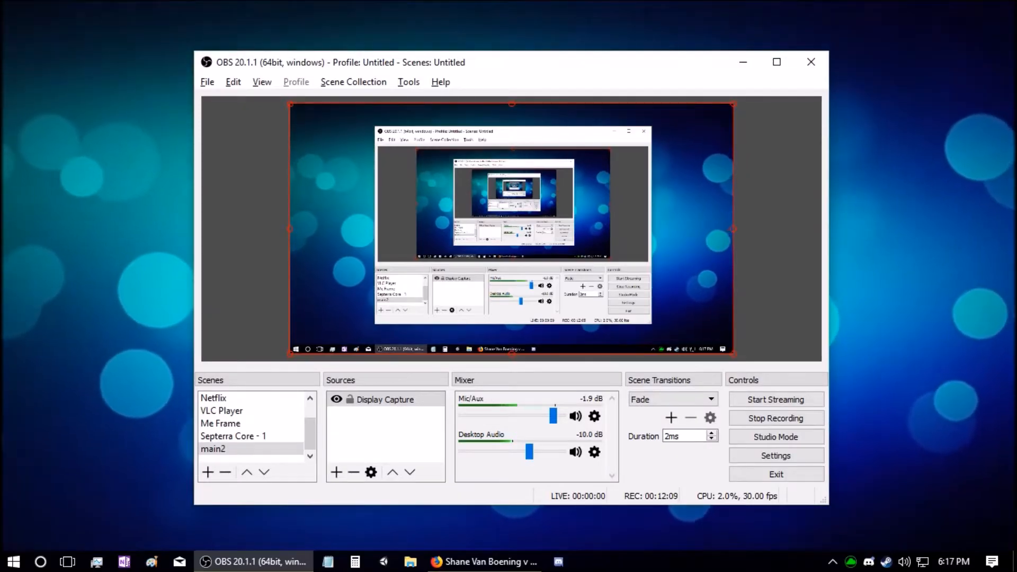
key("alt+Tab")
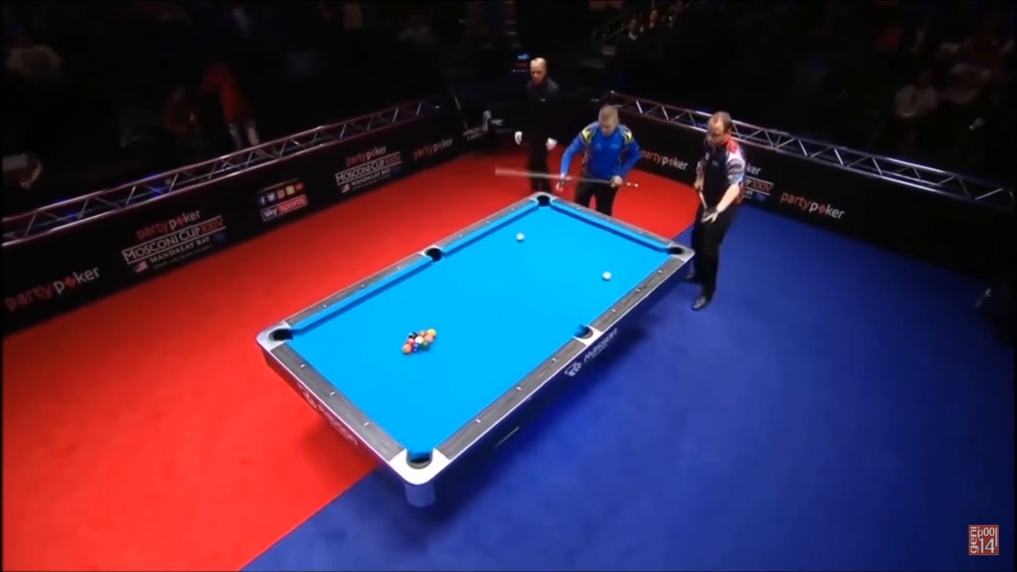
key("alt+Tab")
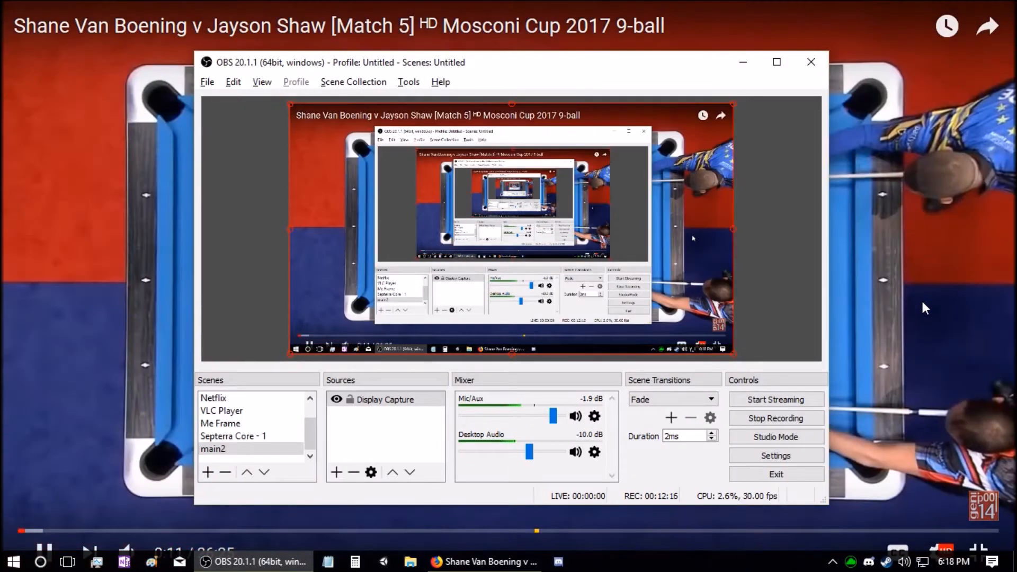
Pause the YouTube video, exit full screen, and look over the description below it
left_click(923, 302)
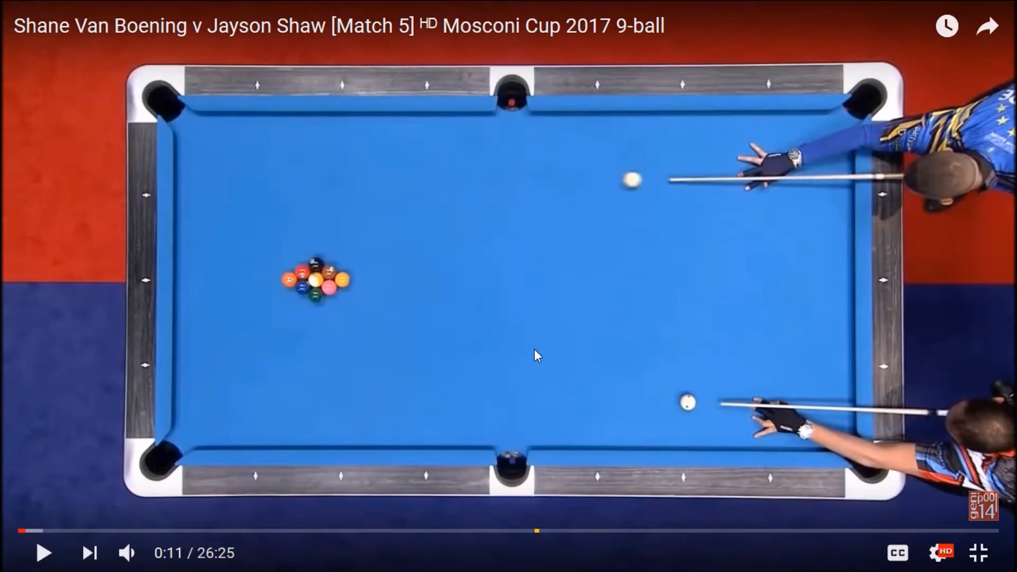
left_click(974, 557)
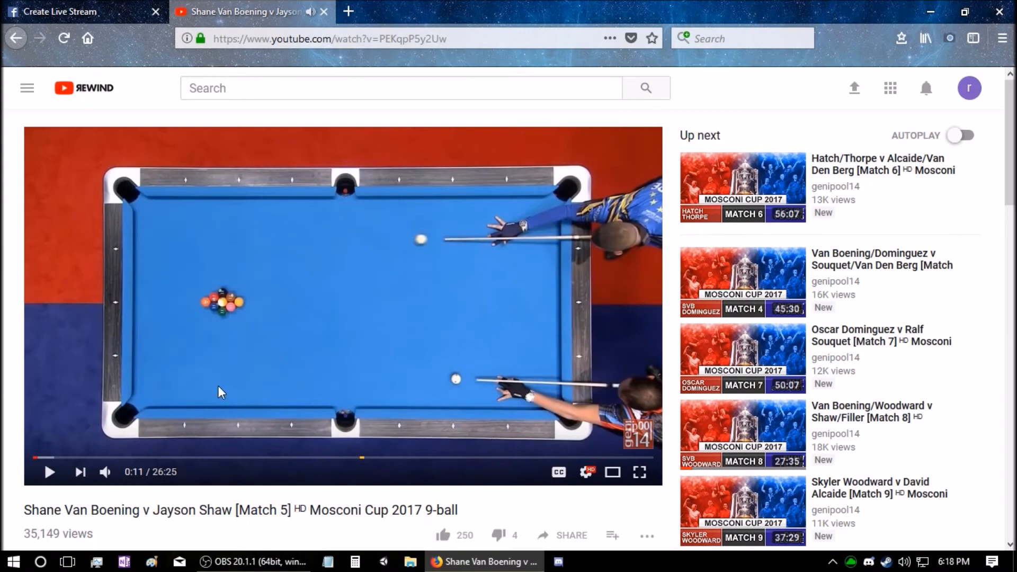
scroll(349, 347, "down", 3)
scroll(339, 352, "down", 2)
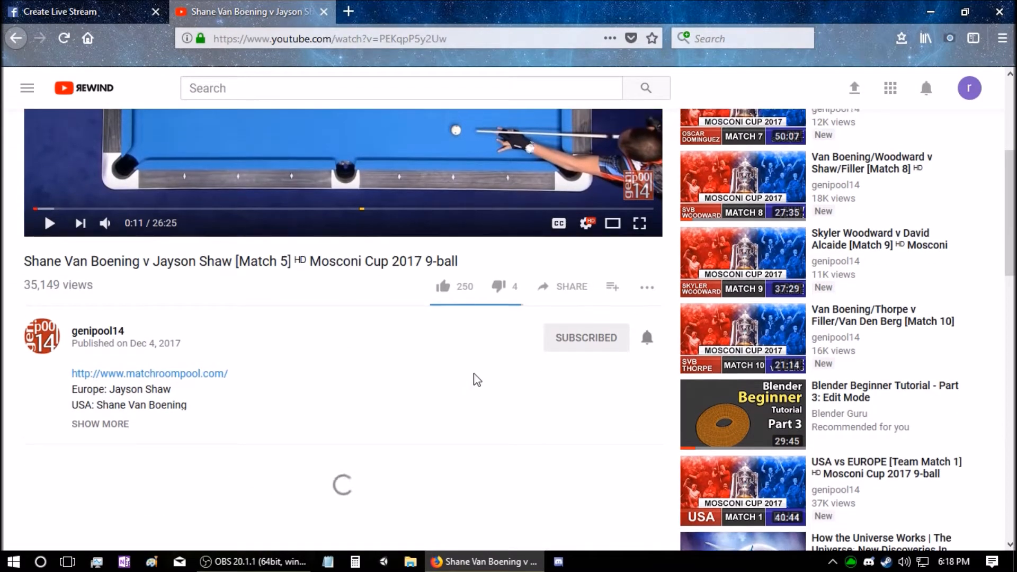
scroll(477, 380, "up", 3)
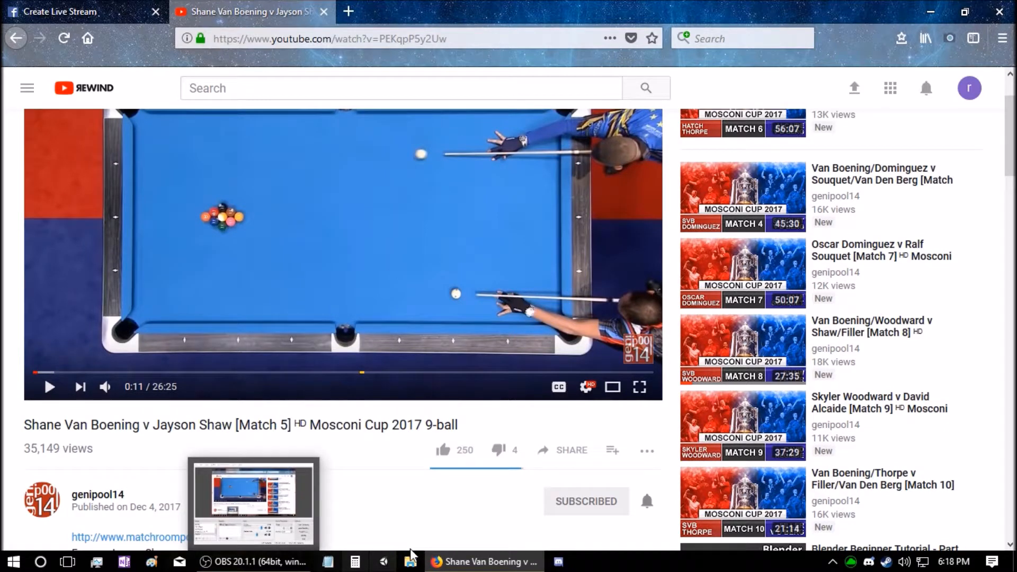
mouse_move(488, 566)
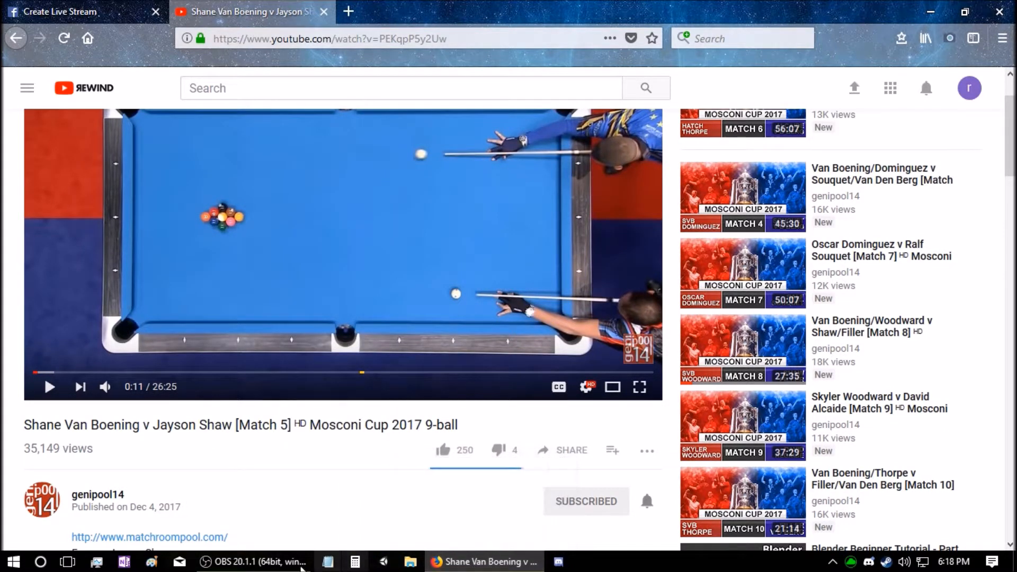
mouse_move(268, 566)
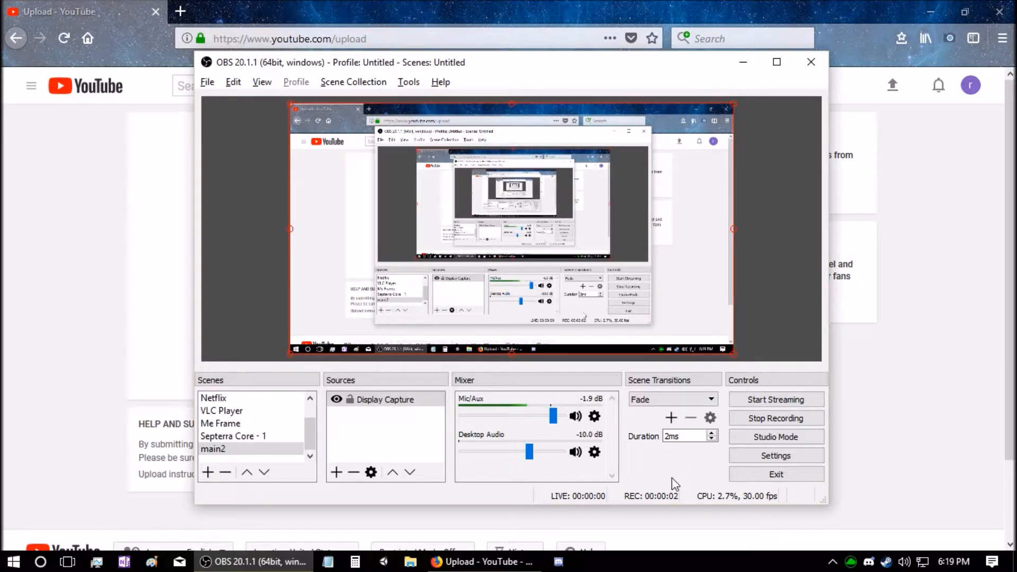
Reposition the OBS window over the browser and look at the Desktop Audio options in the mixer
left_click_drag(548, 70, 479, 50)
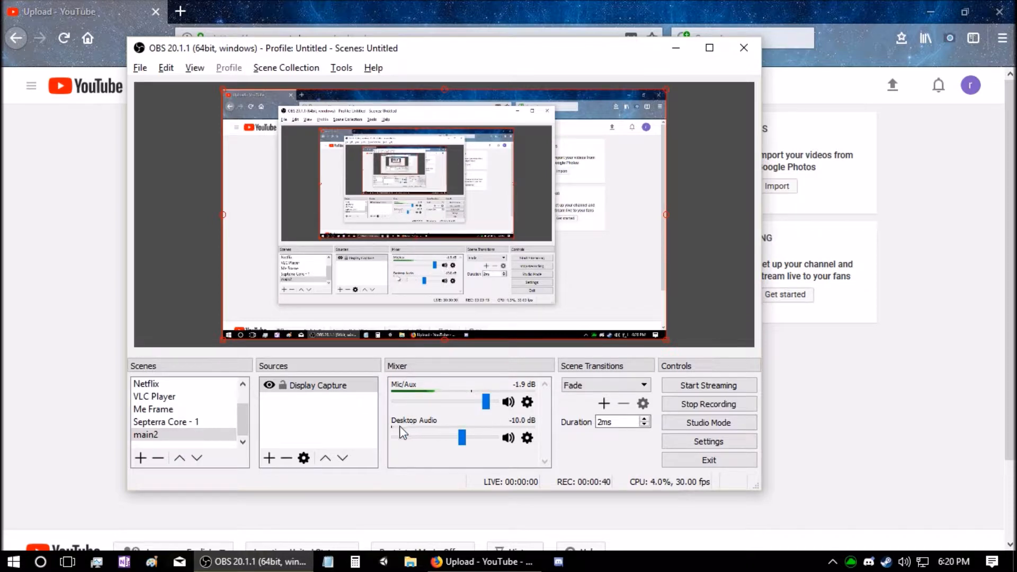
left_click(527, 438)
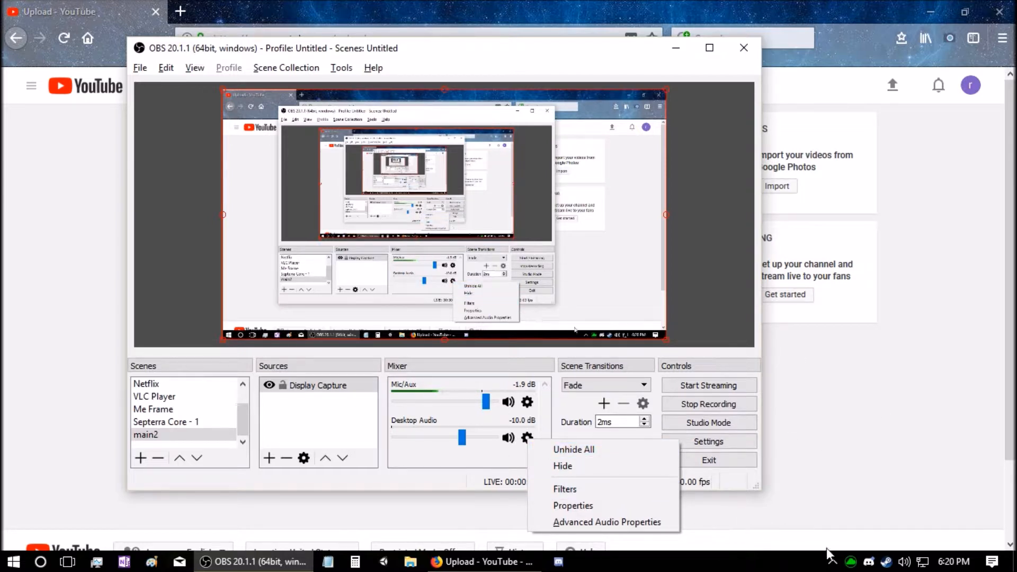
left_click(234, 24)
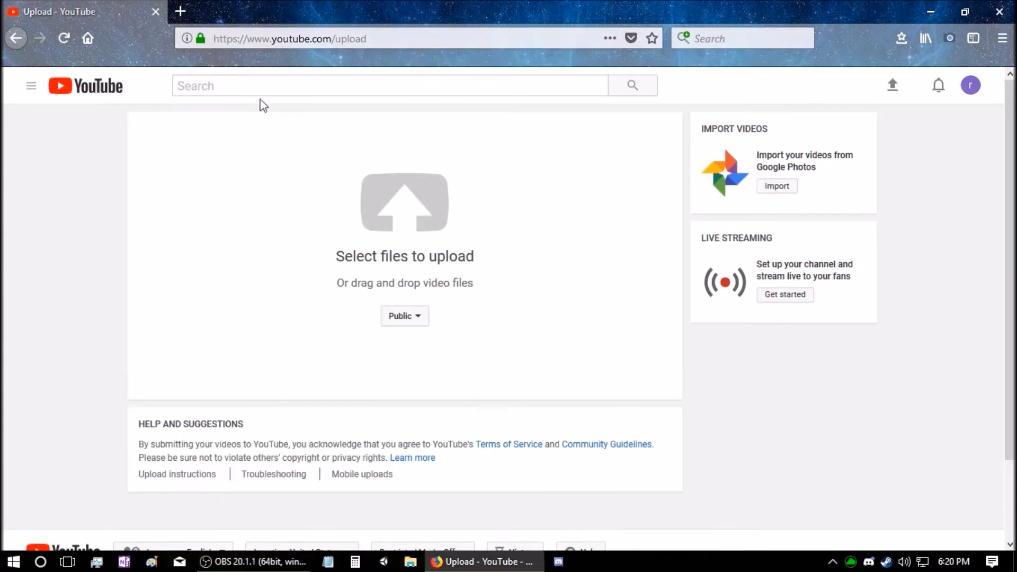
Return to the Mosconi Cup video to observe OBS's Desktop Audio meter during playback, then go forward to the YouTube upload page
left_click(265, 38)
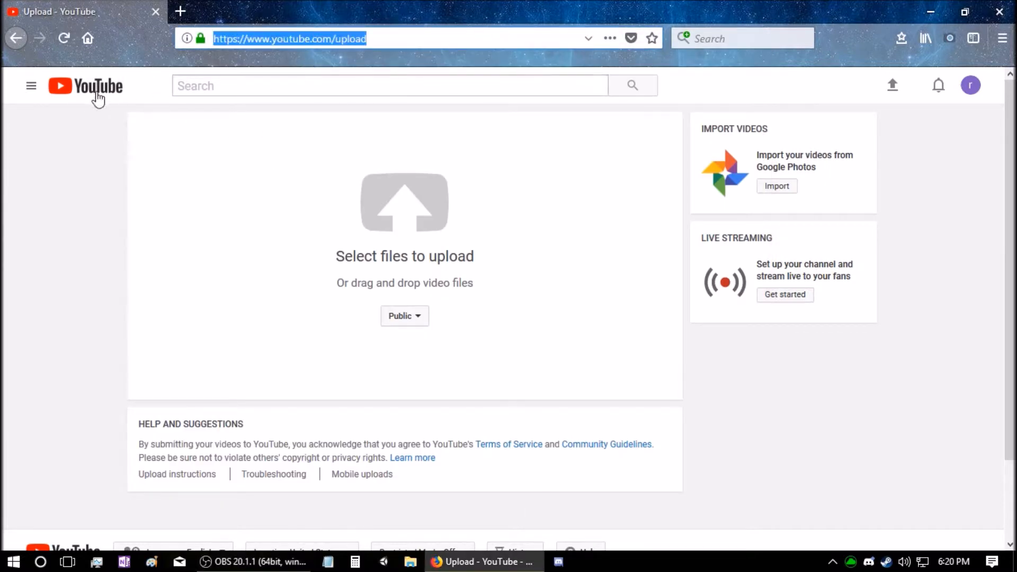
left_click(15, 38)
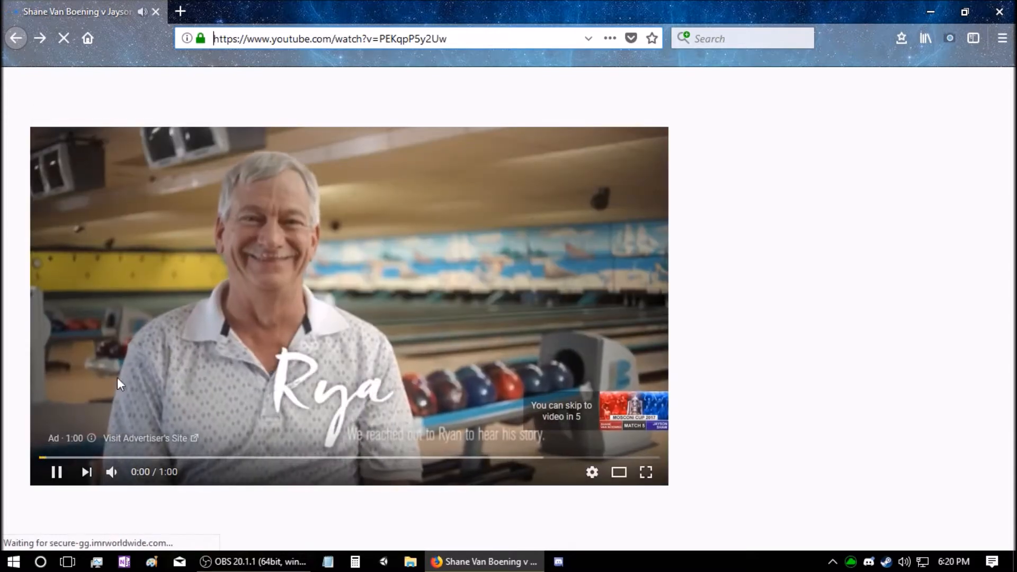
left_click(297, 560)
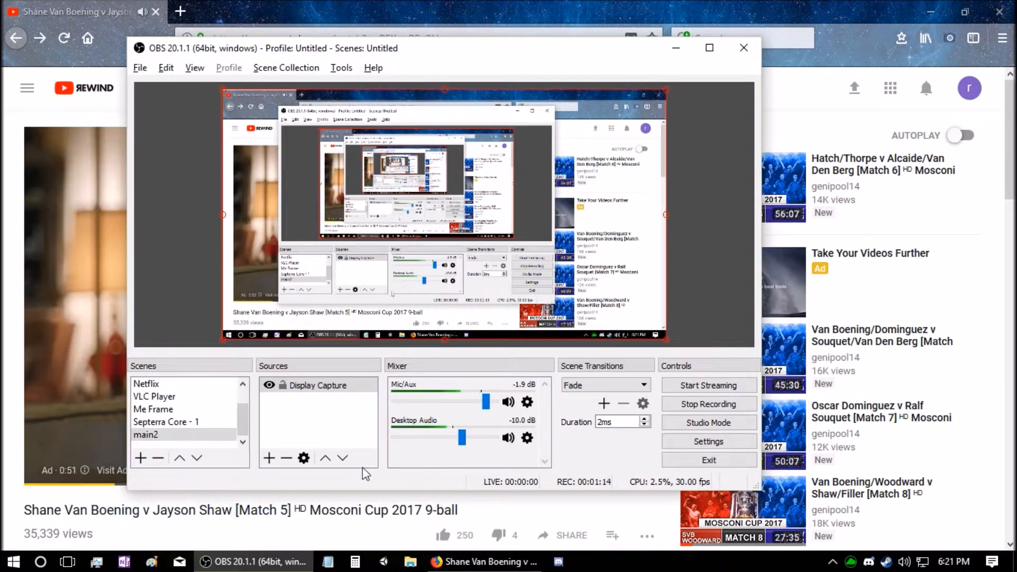
left_click(40, 38)
left_click(291, 565)
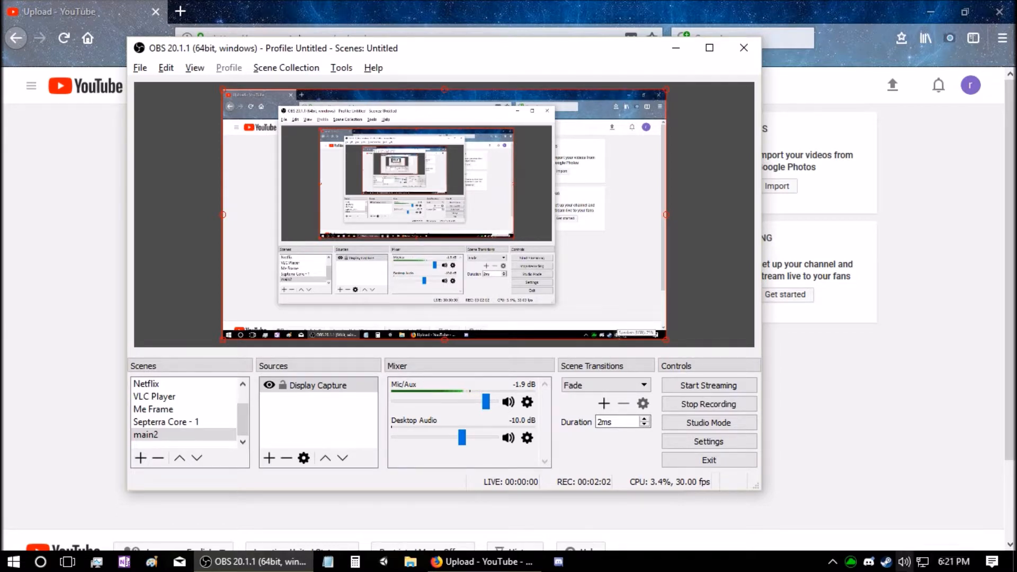
Open the Windows playback devices list and place the Sound dialog beside the OBS mixer
right_click(904, 563)
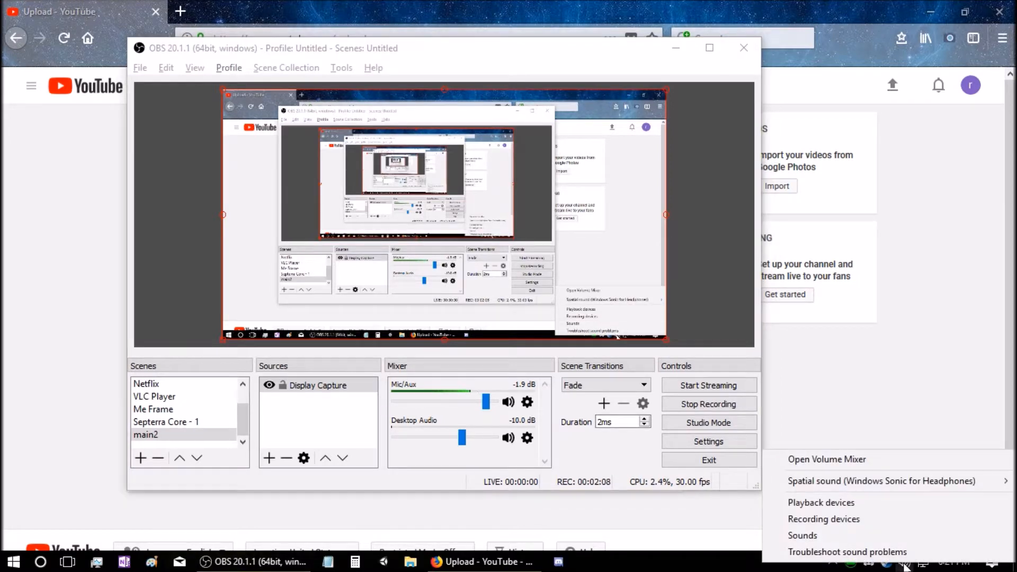
left_click(836, 506)
left_click_drag(233, 61, 869, 145)
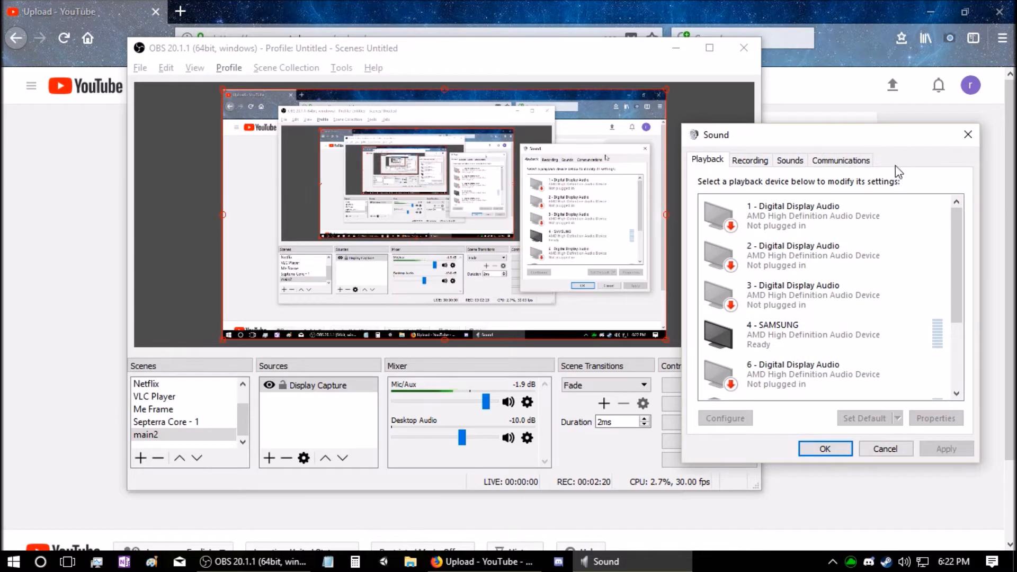
Examine the playback devices and the default one in the Sound dialog, and close it without changes
left_click_drag(954, 245, 969, 333)
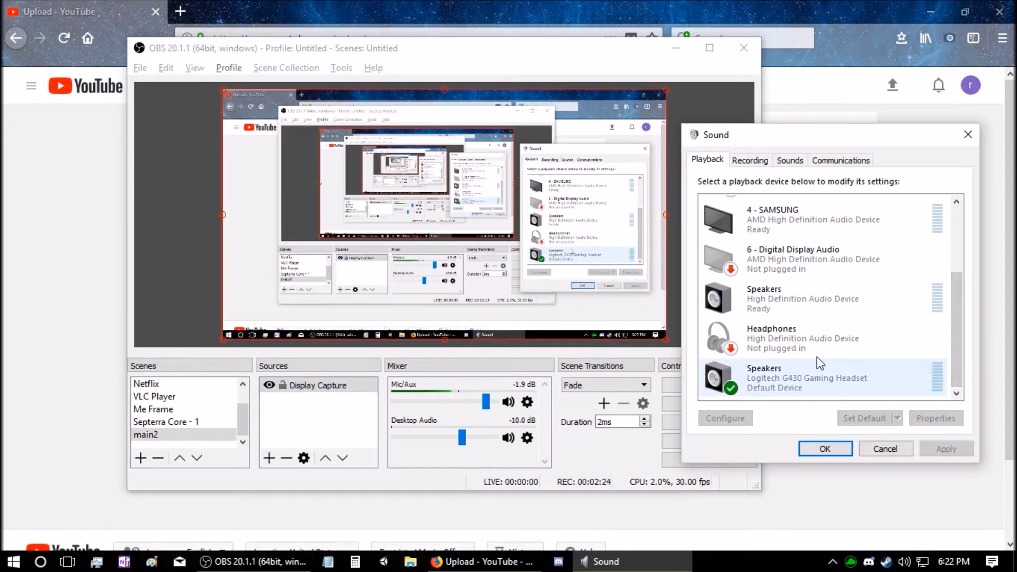
left_click_drag(957, 344, 956, 259)
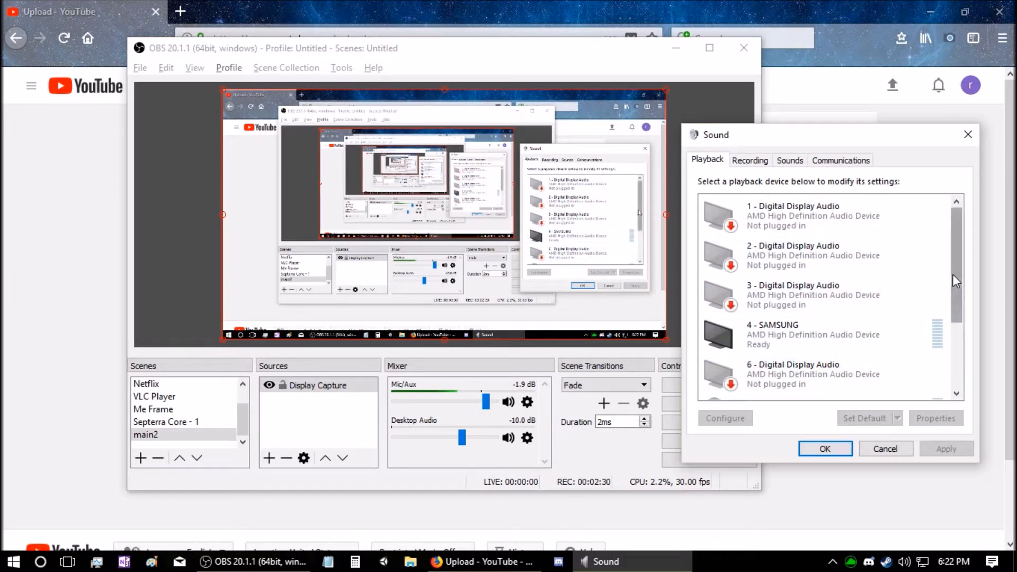
left_click_drag(960, 278, 970, 301)
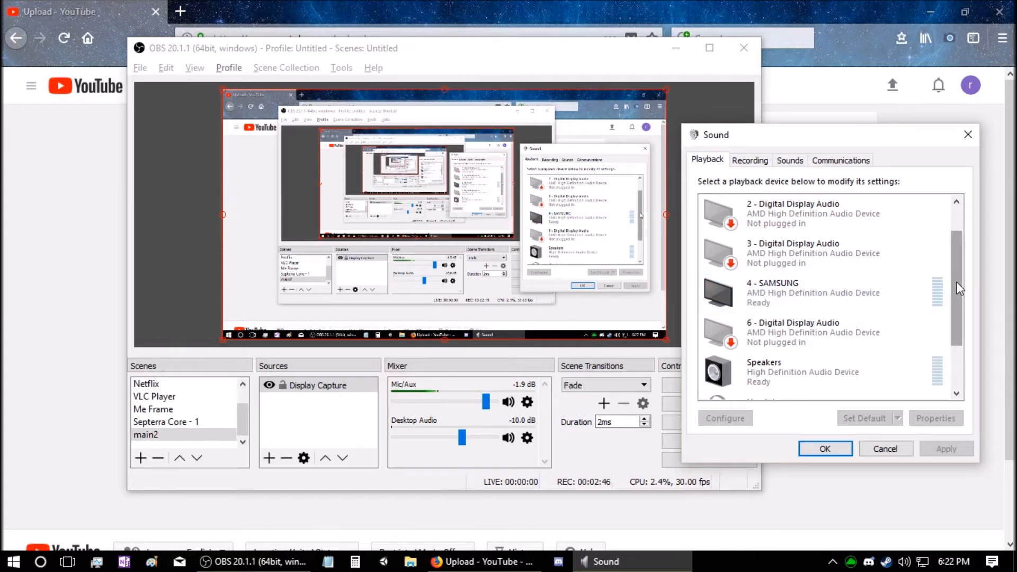
scroll(827, 345, "down", 2)
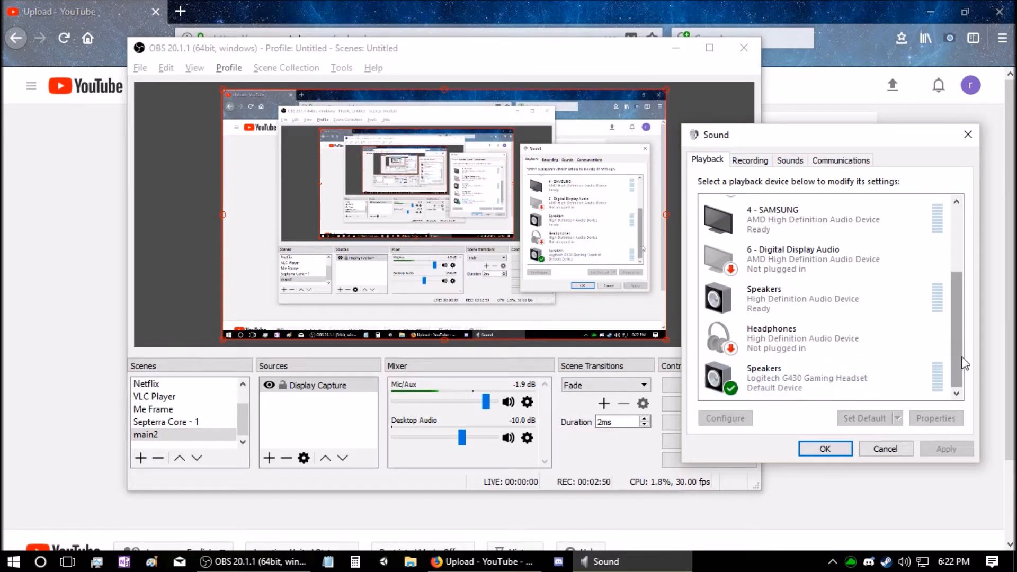
scroll(958, 355, "up", 3)
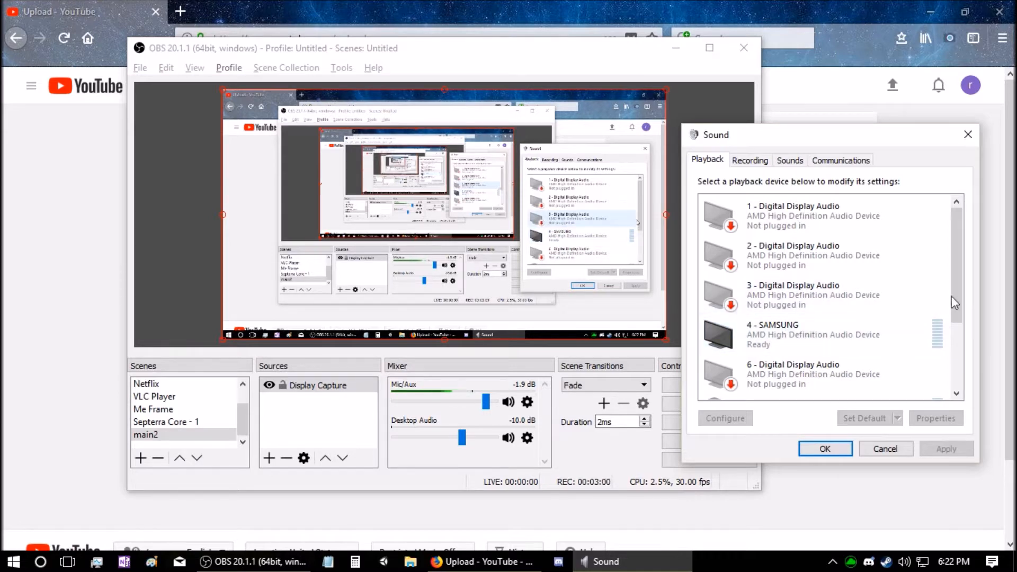
scroll(958, 298, "down", 1)
left_click_drag(958, 297, 959, 330)
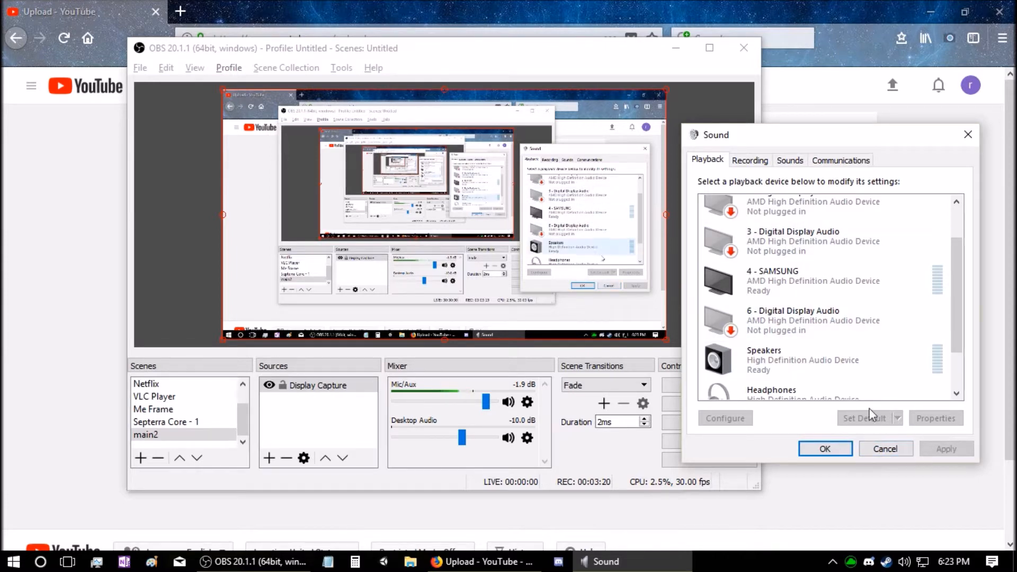
mouse_move(957, 319)
left_mouse_down()
mouse_move(958, 338)
mouse_move(953, 322)
left_mouse_up()
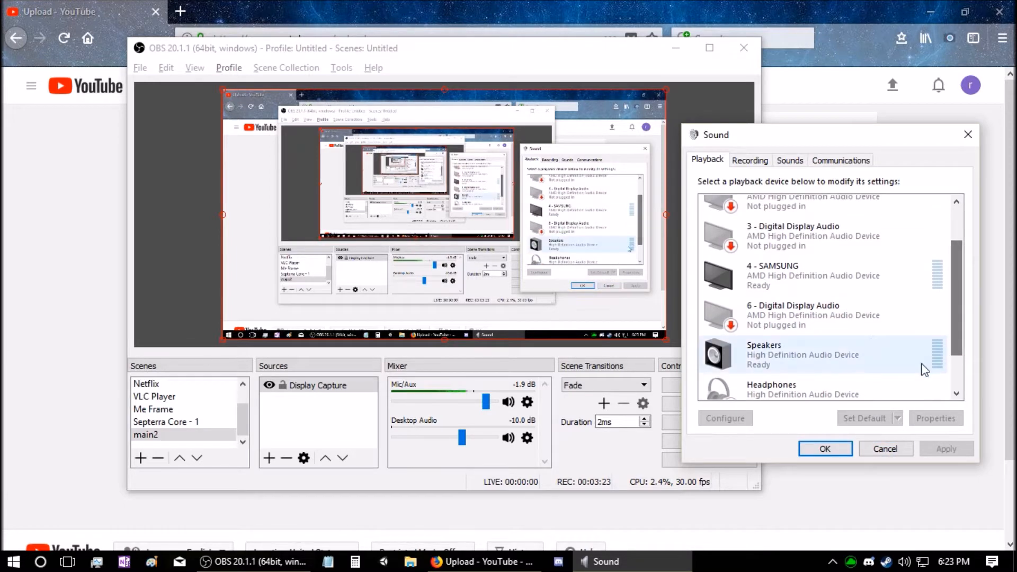
left_click(885, 451)
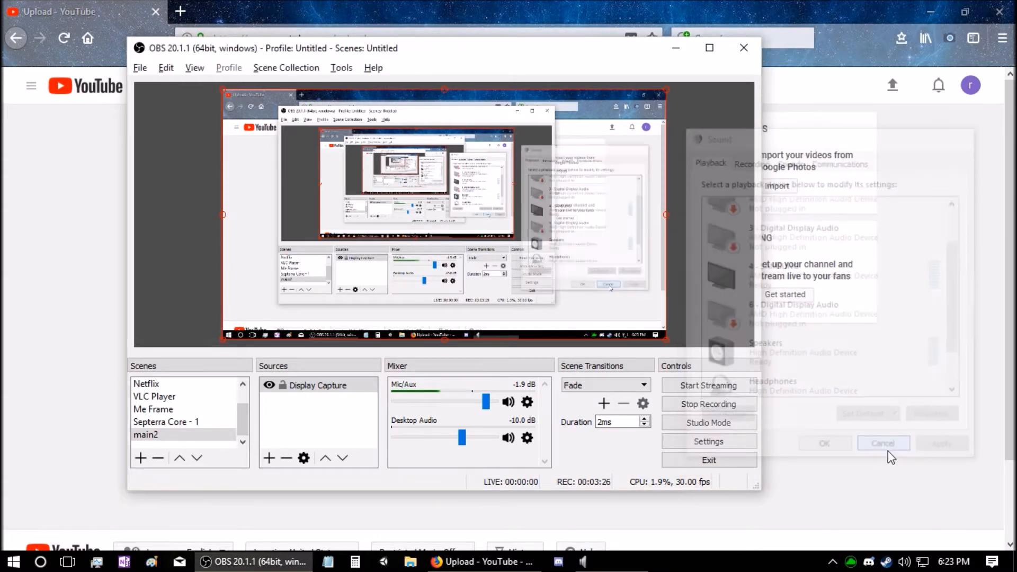
View the selectable playback devices in the Windows volume control and dismiss it without switching
left_click(905, 562)
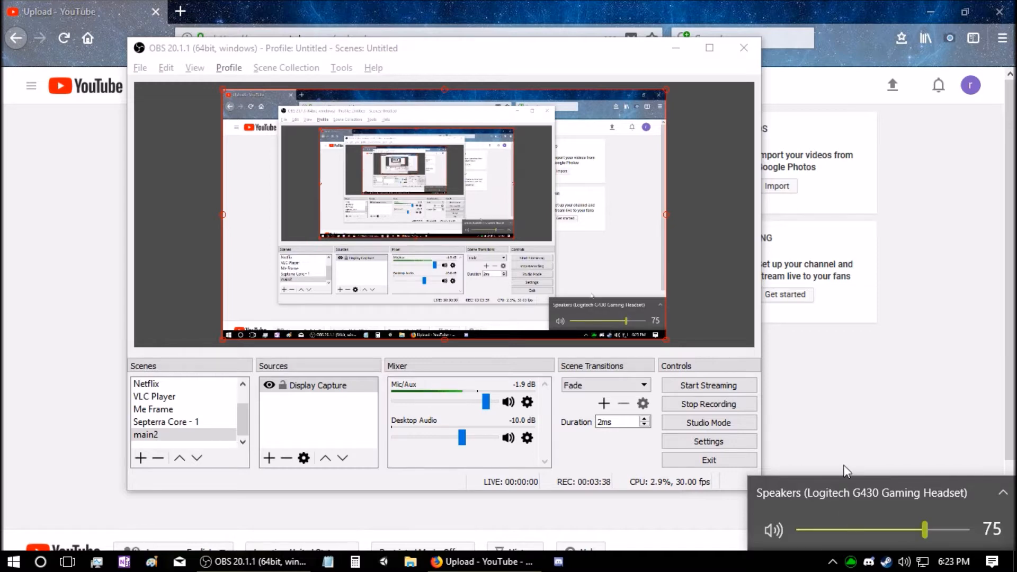
left_click(865, 501)
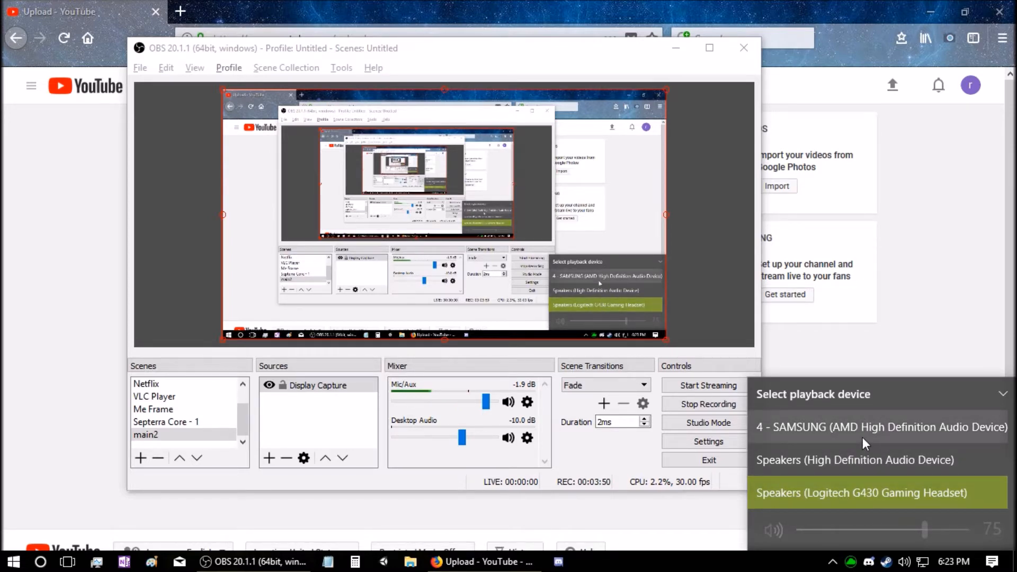
left_click(722, 290)
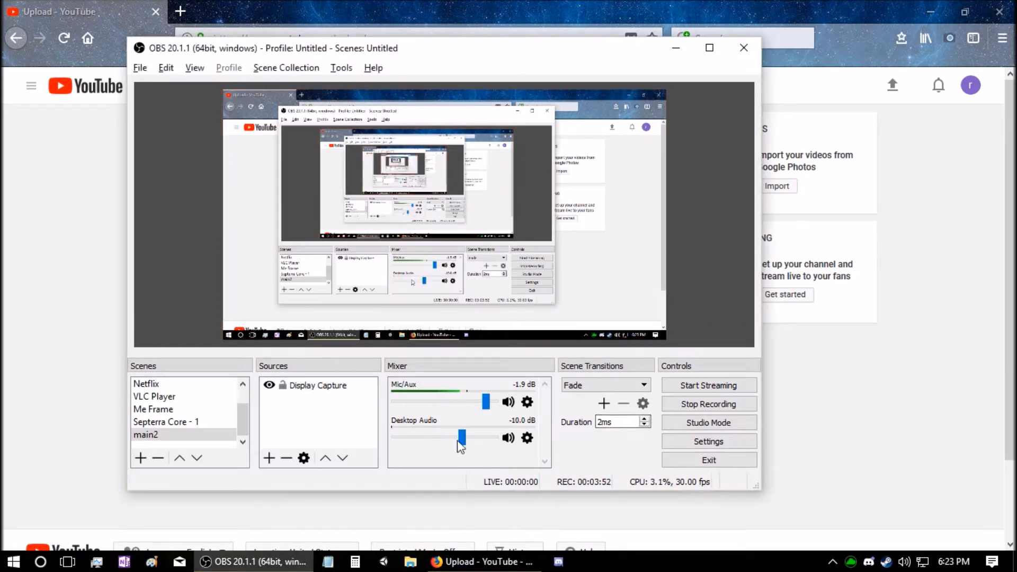
Open the Desktop Audio properties, look at the available devices, and narrow and move the dialog so OBS shows behind it
left_click(528, 441)
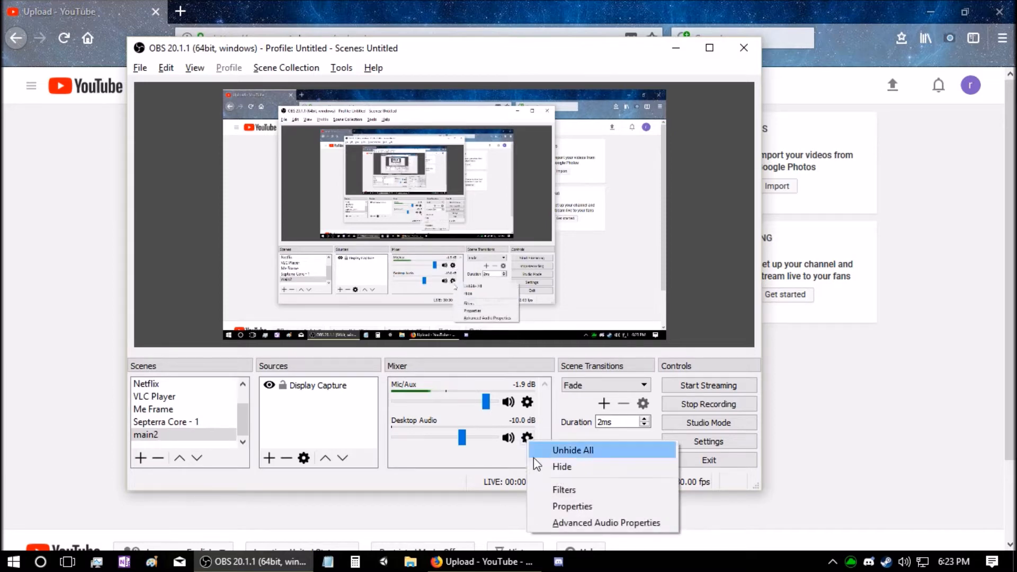
left_click(582, 507)
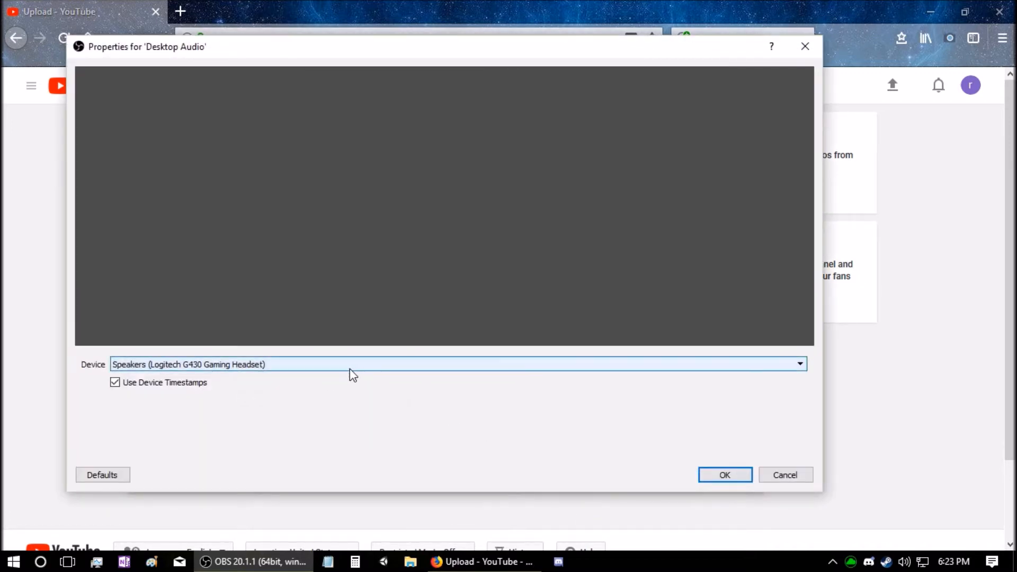
left_click(368, 374)
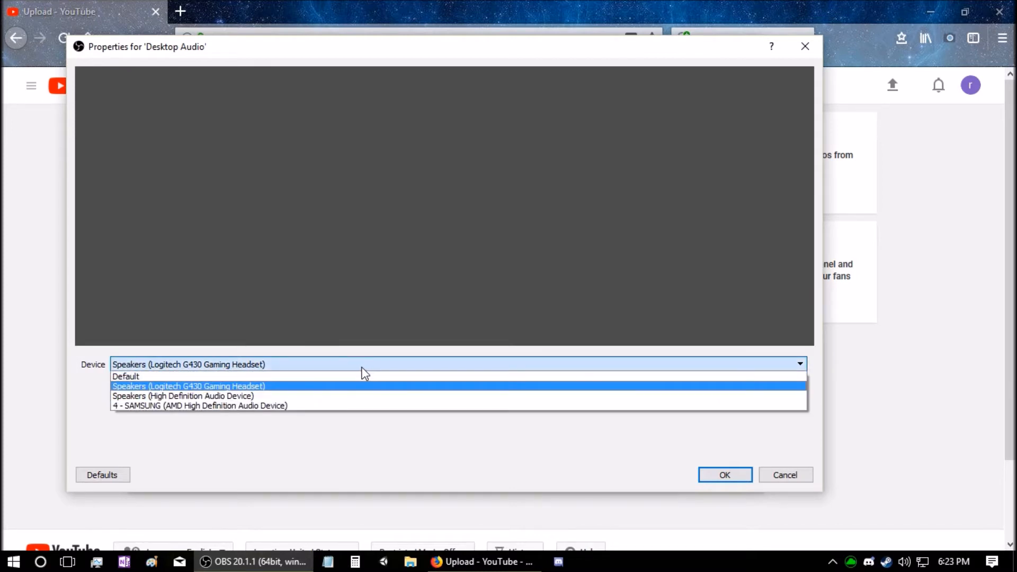
left_click(436, 53)
left_click_drag(486, 53, 543, 39)
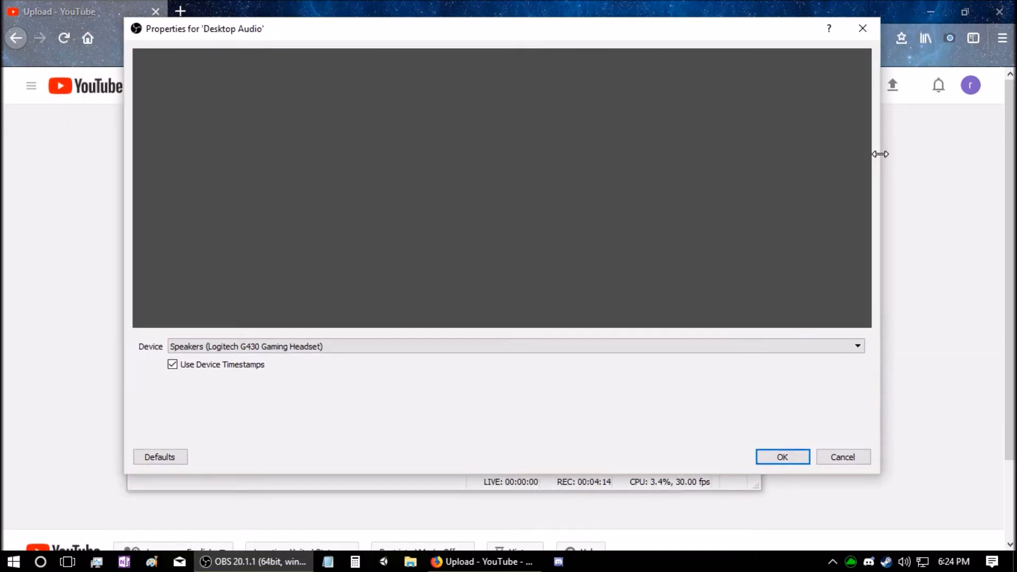
left_click_drag(880, 154, 607, 149)
left_click_drag(435, 40, 706, 91)
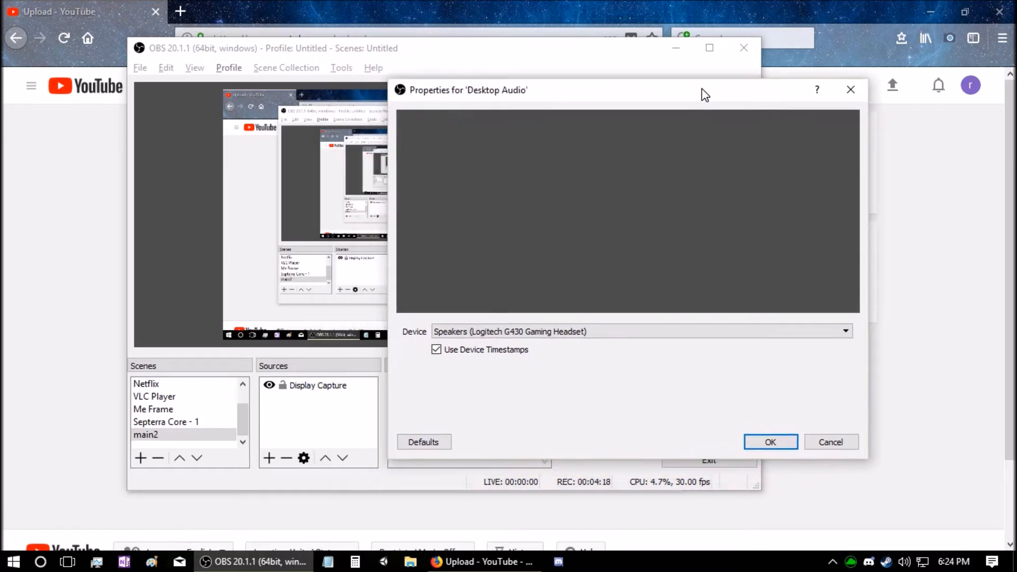
Set the Desktop Audio device to 4 - SAMSUNG (AMD High Definition Audio Device)
left_click(620, 328)
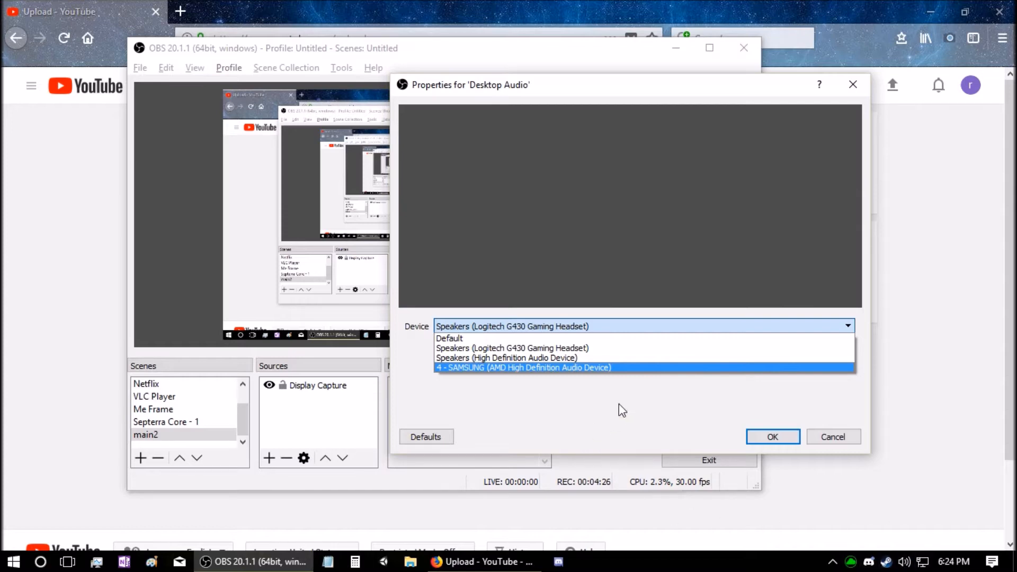
left_click(614, 437)
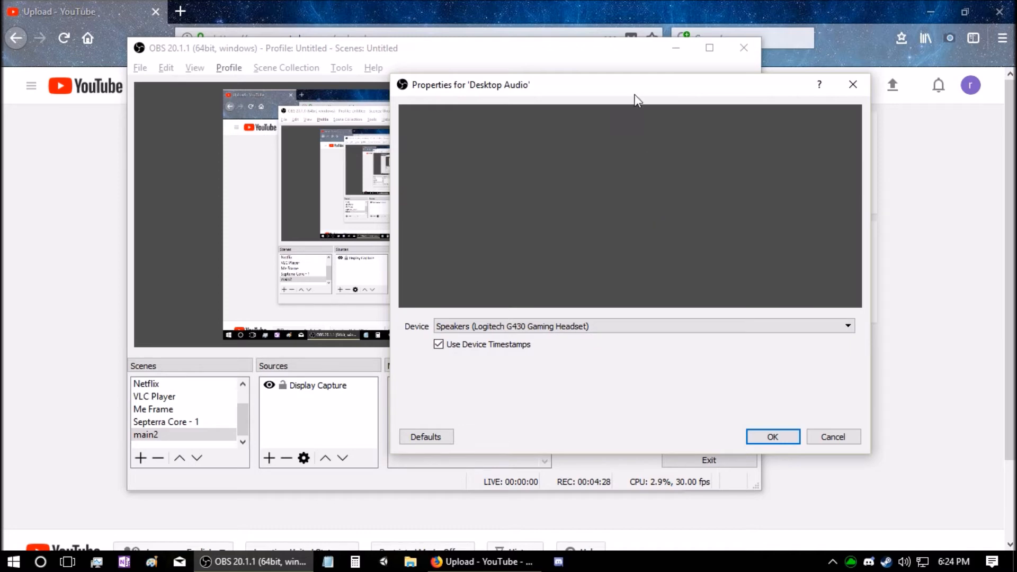
left_click_drag(642, 91, 638, 85)
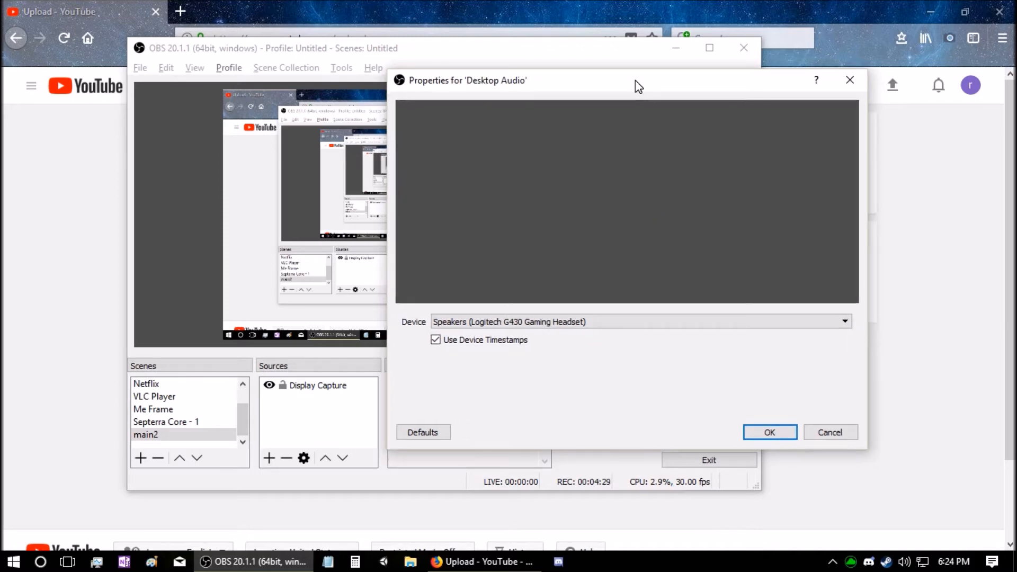
left_click(619, 324)
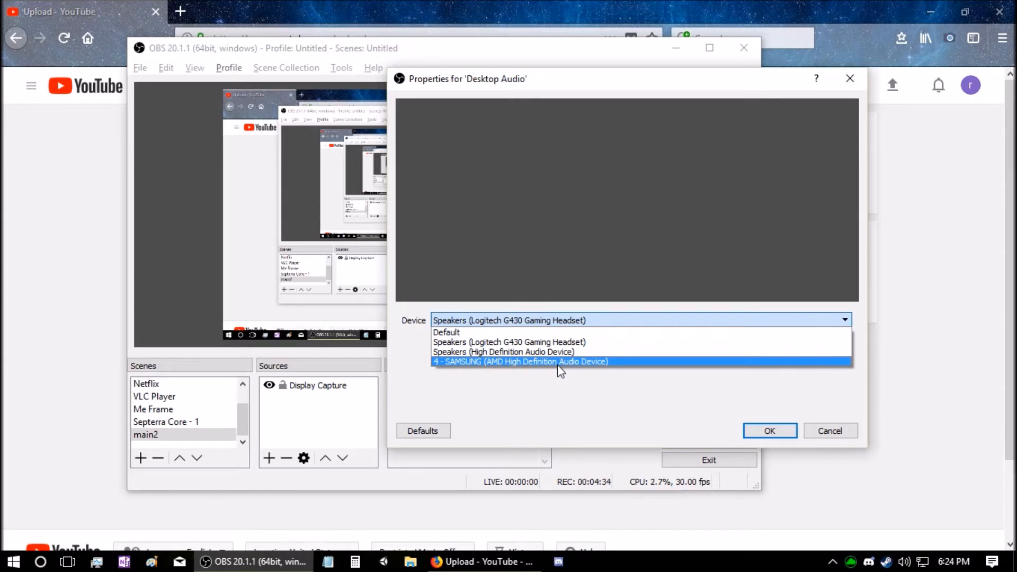
left_click(529, 362)
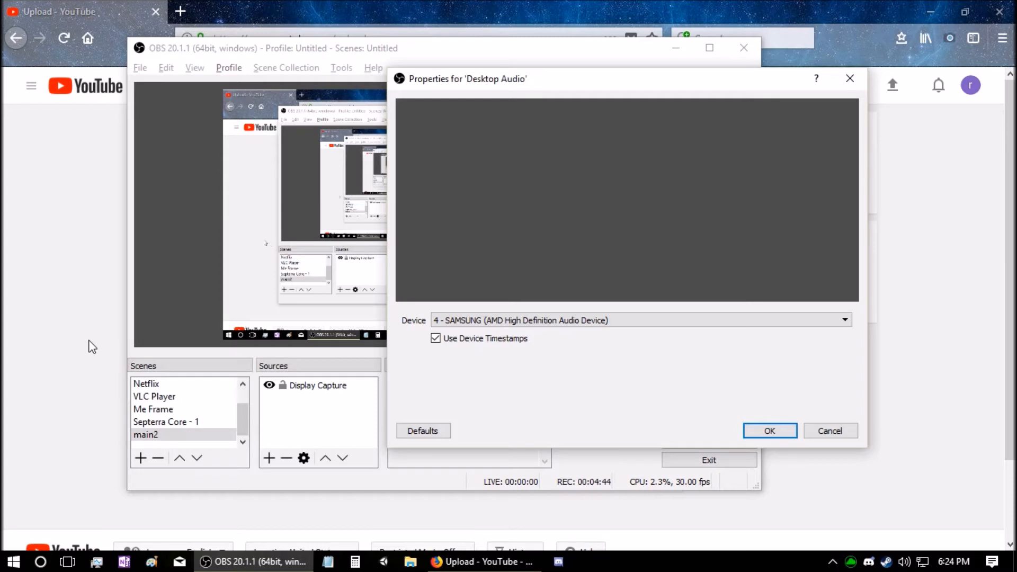
Go back to the Mosconi Cup video in the browser so it plays, and apply the Desktop Audio properties in OBS
left_click(112, 353)
key("alt+Left")
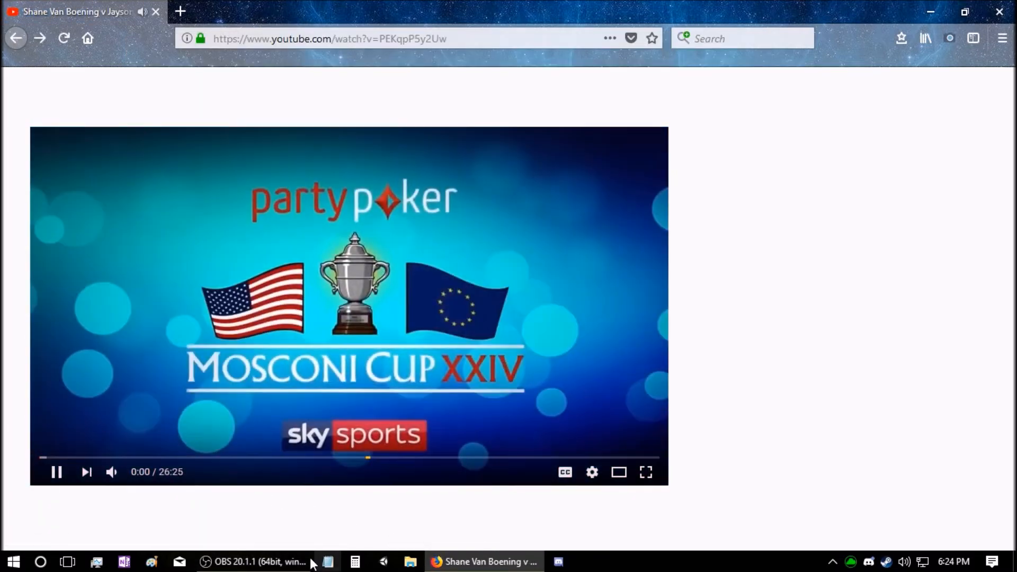
left_click(255, 562)
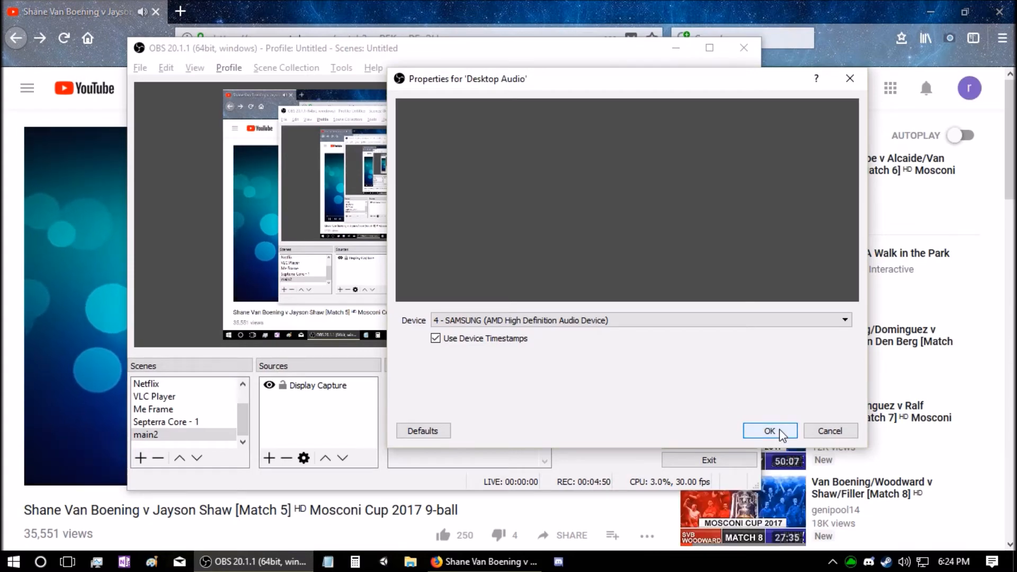
left_click(771, 431)
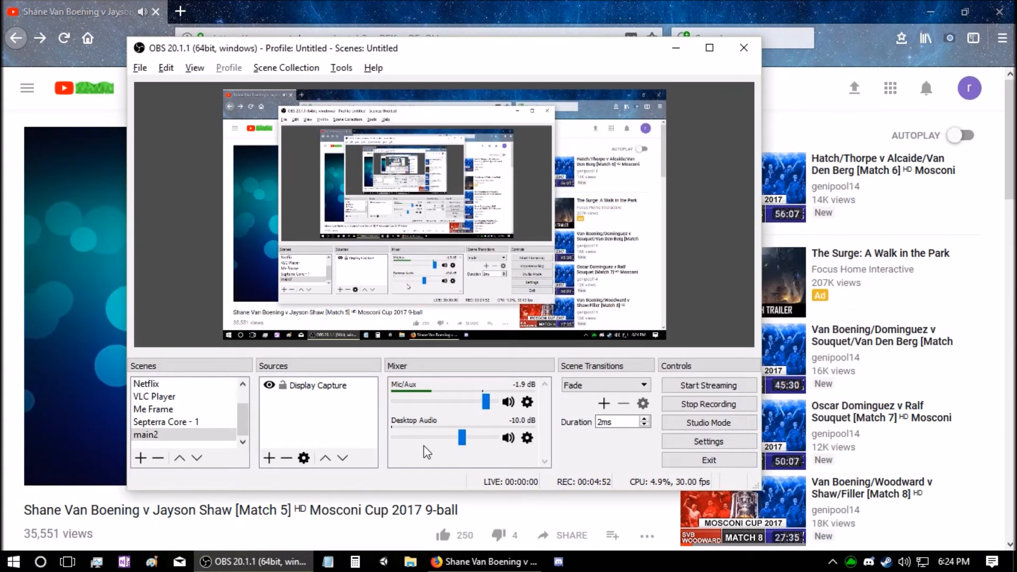
Move the OBS window aside to uncover the video's player controls and turn the YouTube video's volume down to zero
left_click_drag(471, 47, 573, 49)
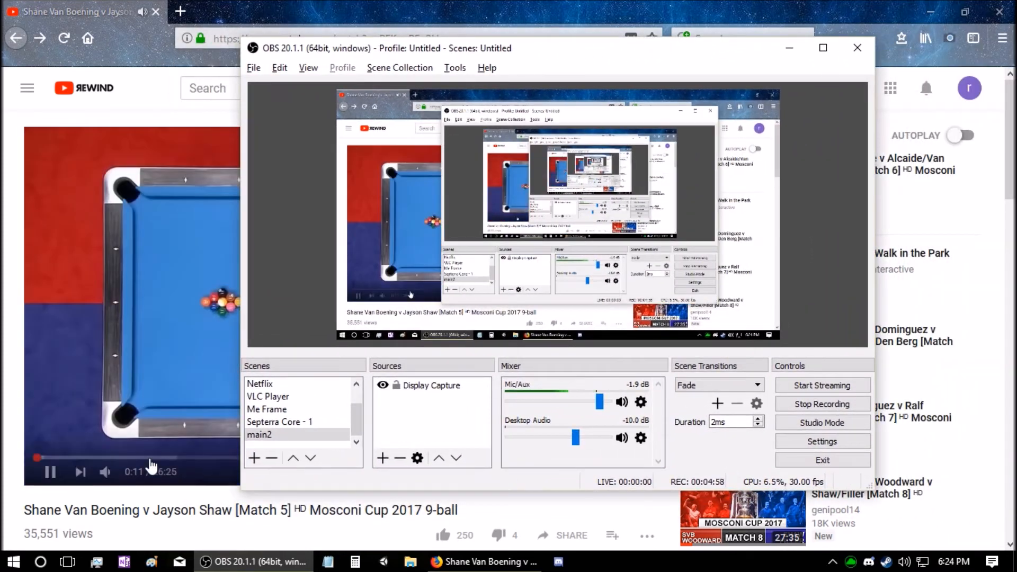
left_click(129, 474)
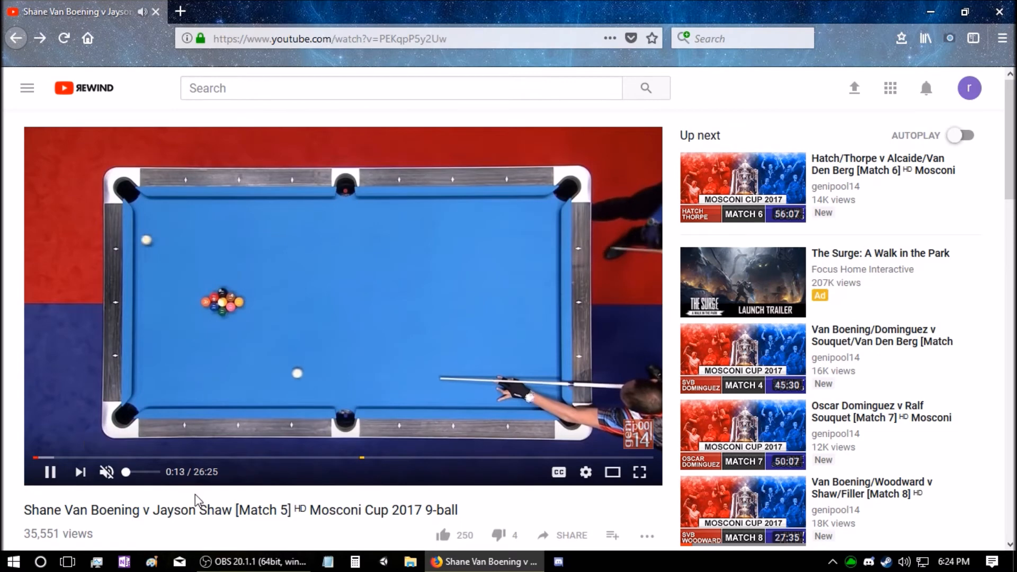
Mute the Mosconi Cup video in the YouTube player and switch to OBS
left_click_drag(128, 474, 131, 473)
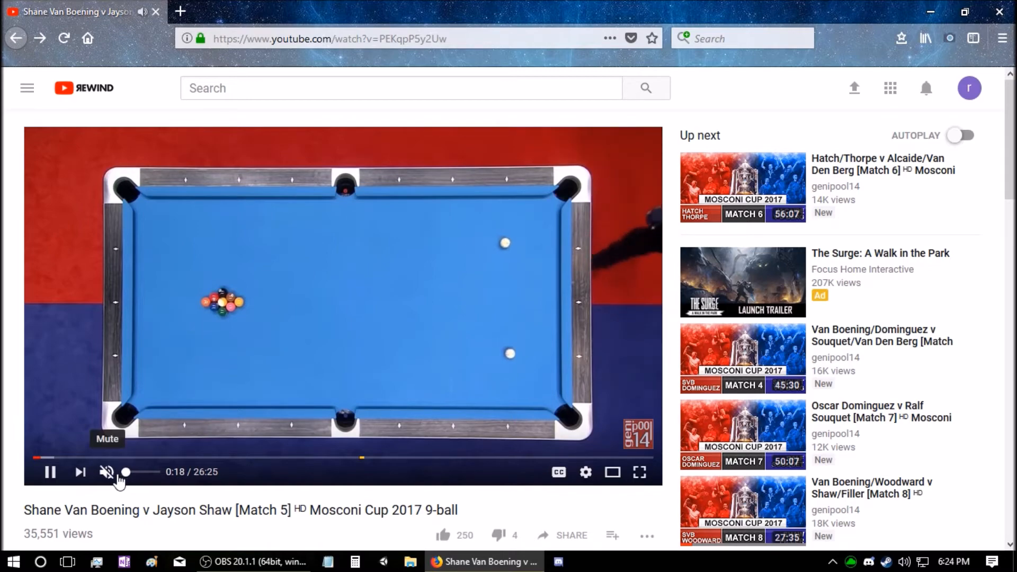
left_click(106, 473)
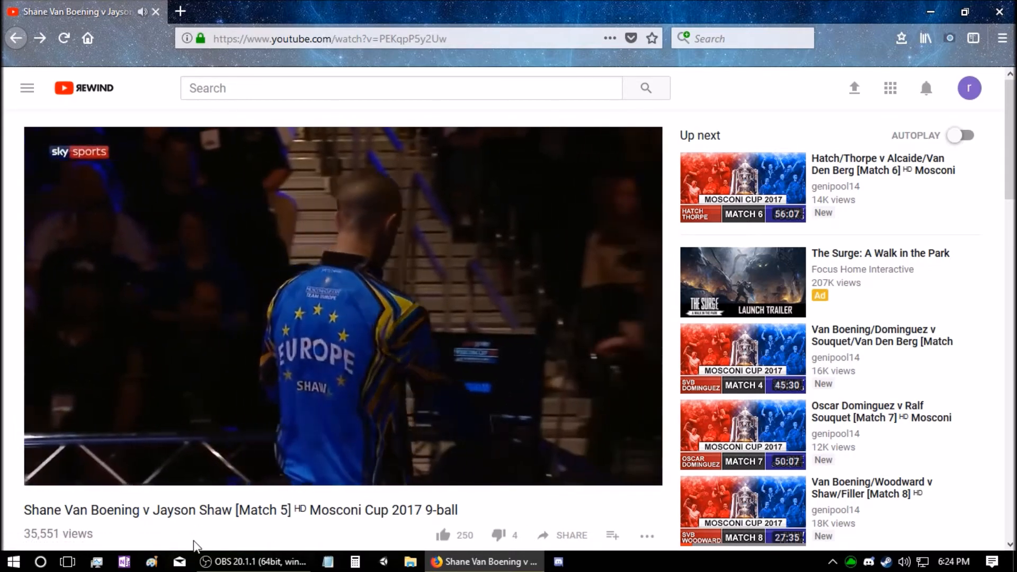
left_click(253, 562)
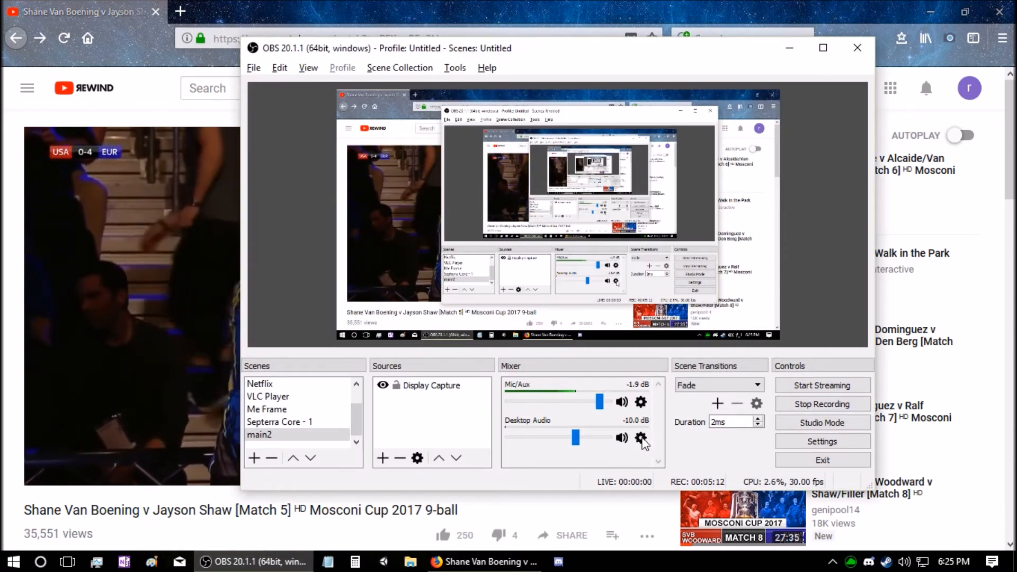
Compare the current Windows playback device with the device chosen in the Desktop Audio properties, and leave the properties without changes
left_click(640, 438)
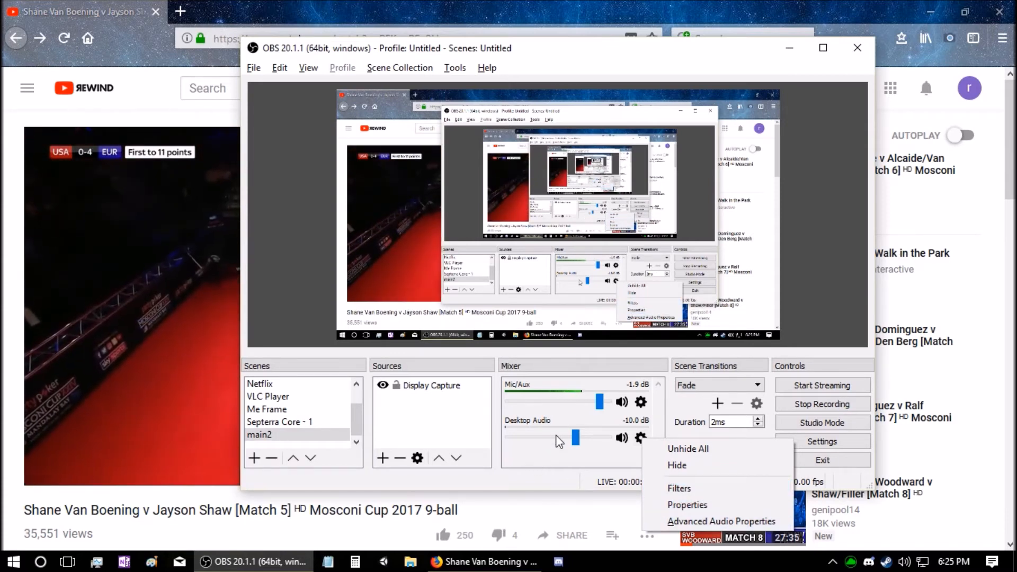
left_click(907, 564)
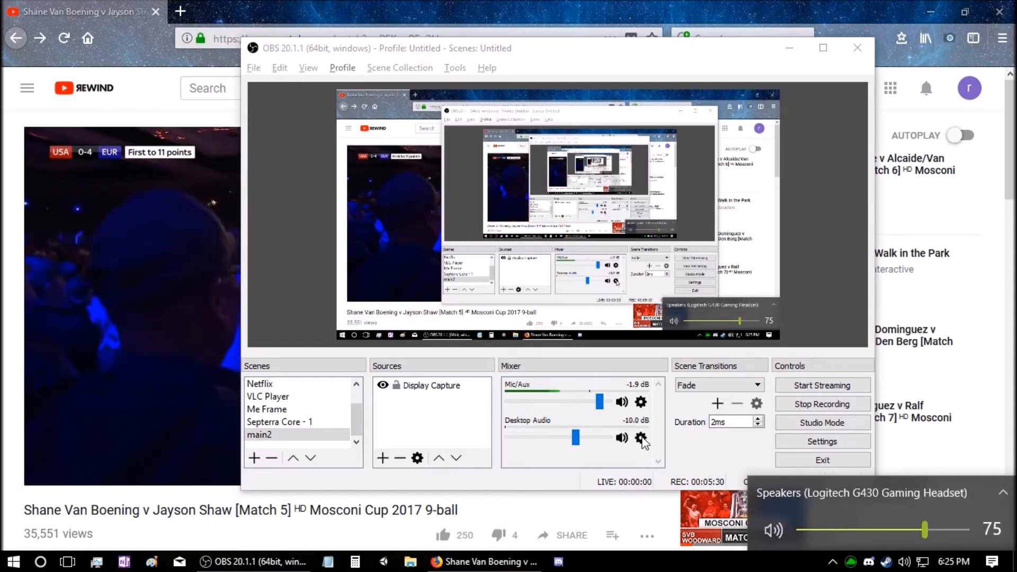
left_click(641, 439)
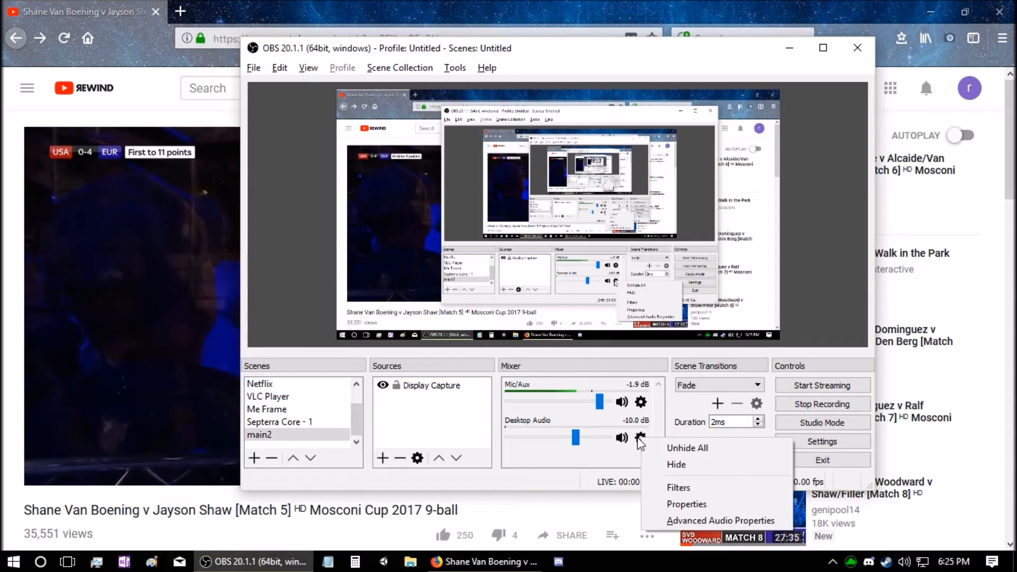
left_click(678, 506)
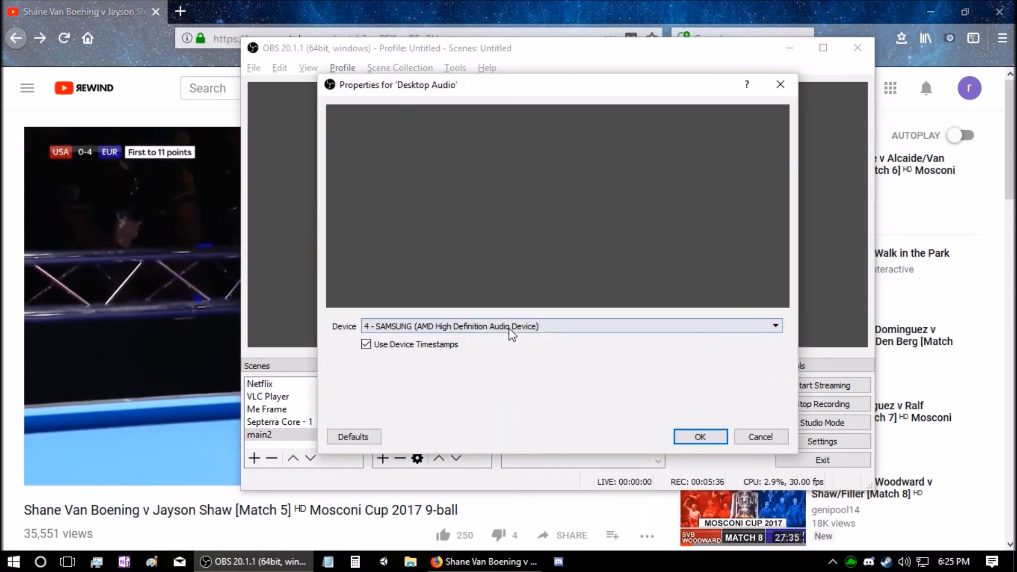
left_click(761, 439)
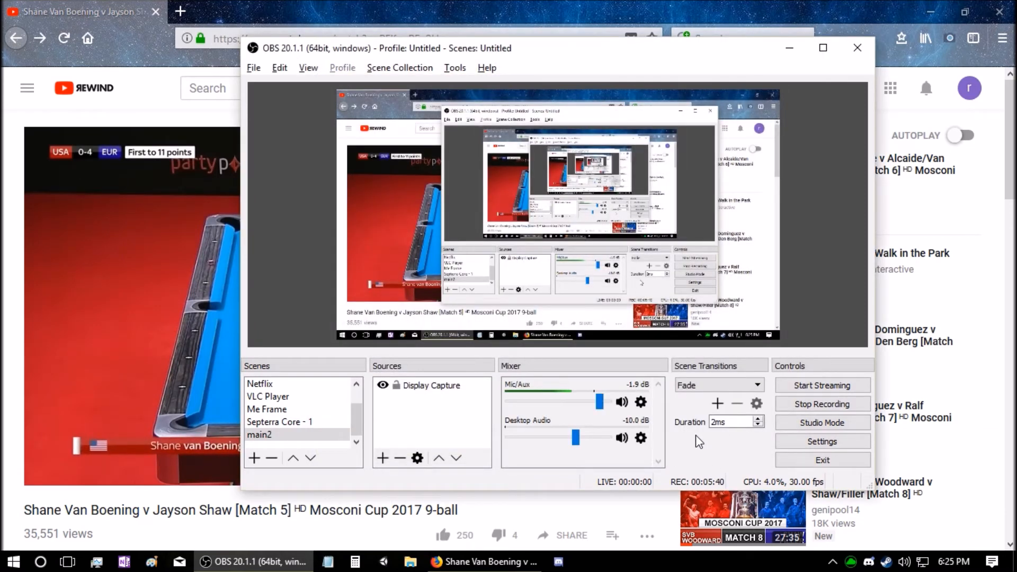
Set the Windows playback device to 4 - SAMSUNG (AMD High Definition Audio Device) and dismiss the volume flyout
left_click(909, 560)
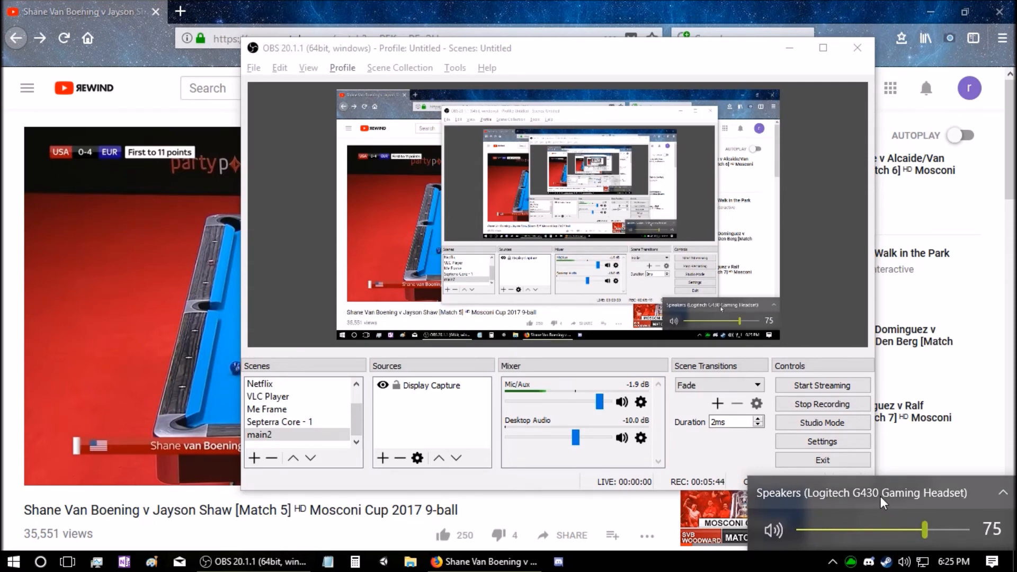
left_click(881, 498)
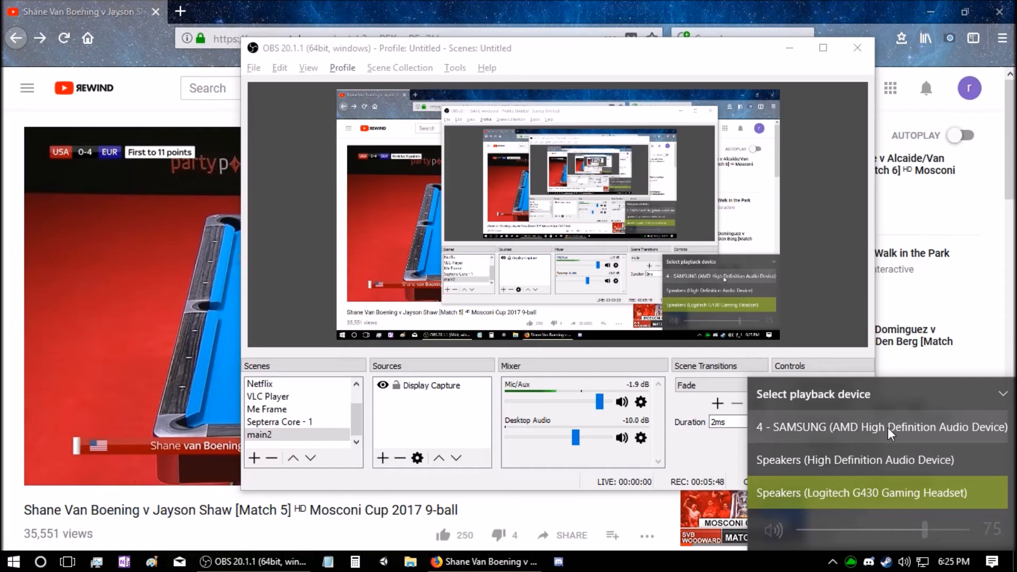
left_click(890, 434)
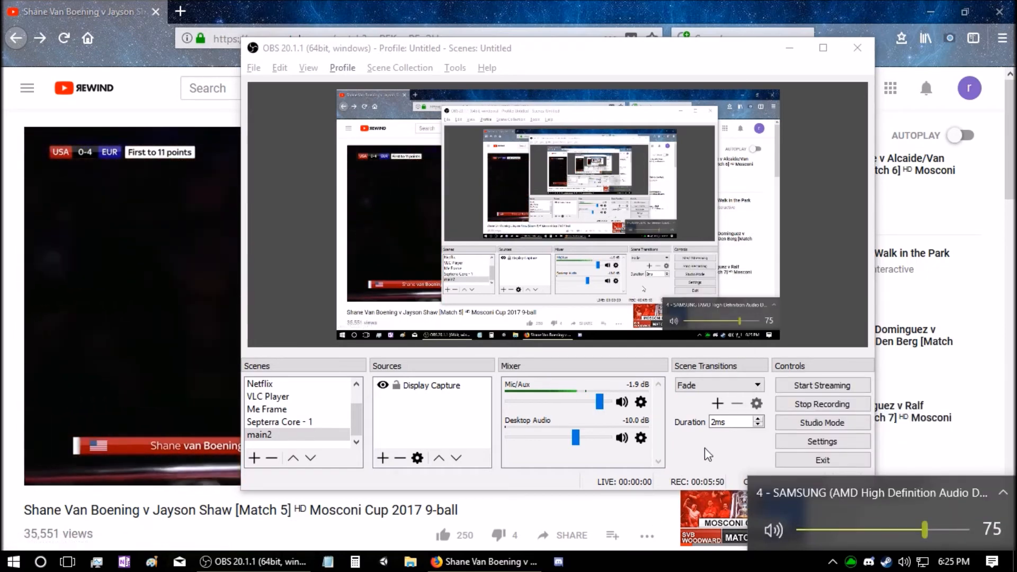
left_click(713, 456)
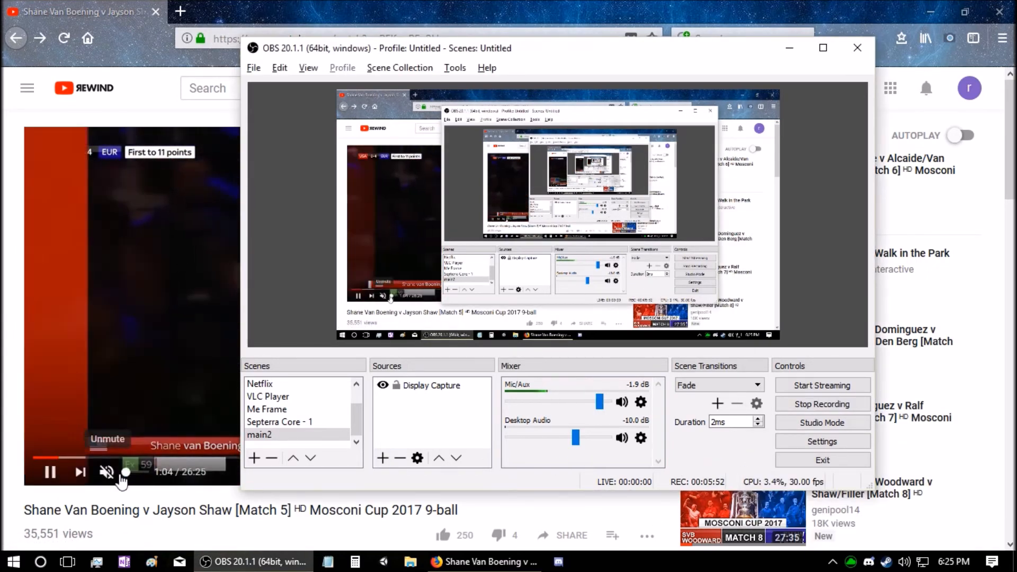
Unmute the YouTube video at about a third of its volume and return to OBS
left_click(120, 473)
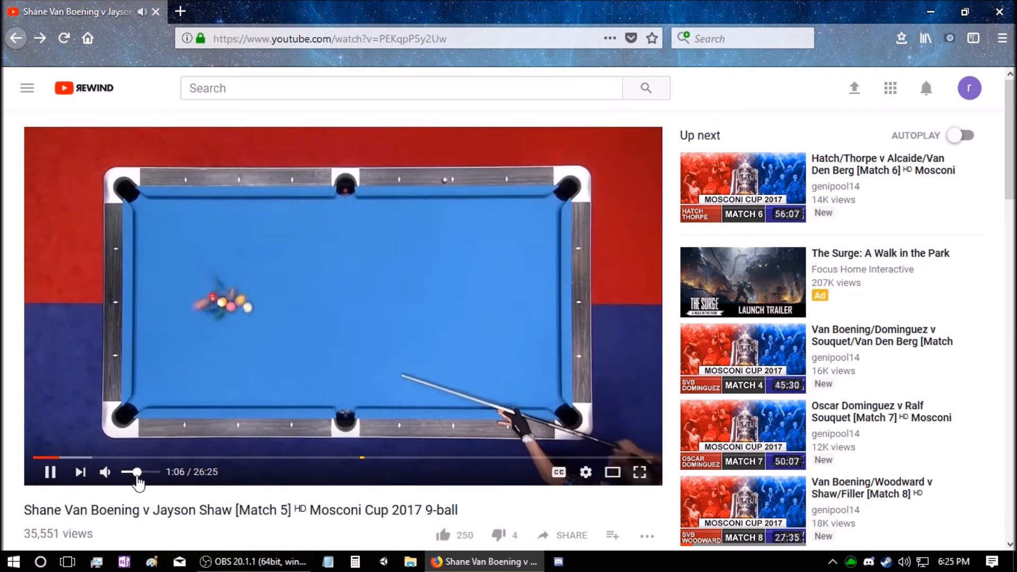
left_click(254, 564)
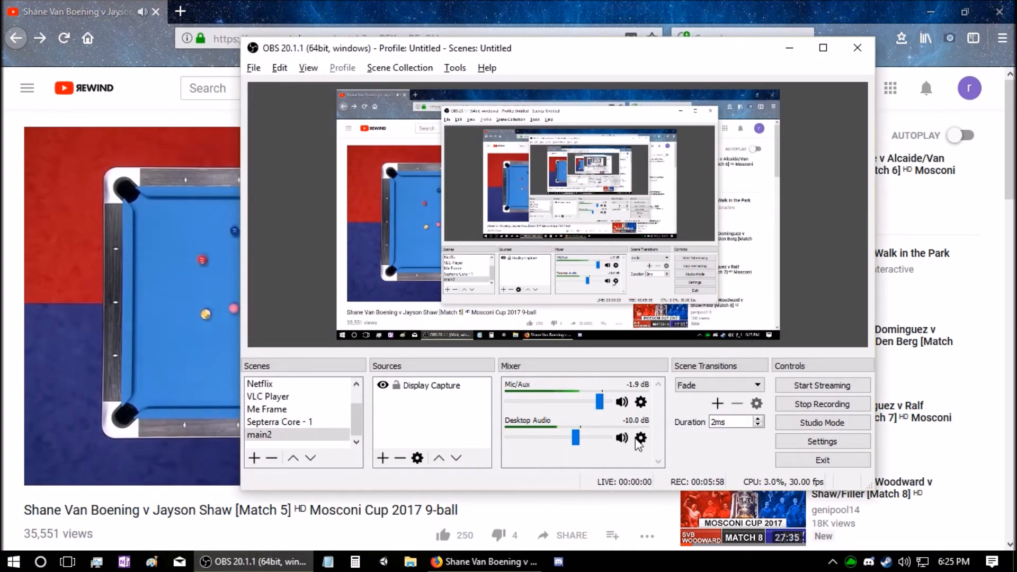
Set the Desktop Audio device in OBS to Speakers (Logitech G430 Gaming Headset) and apply the properties
left_click(641, 438)
left_click(665, 502)
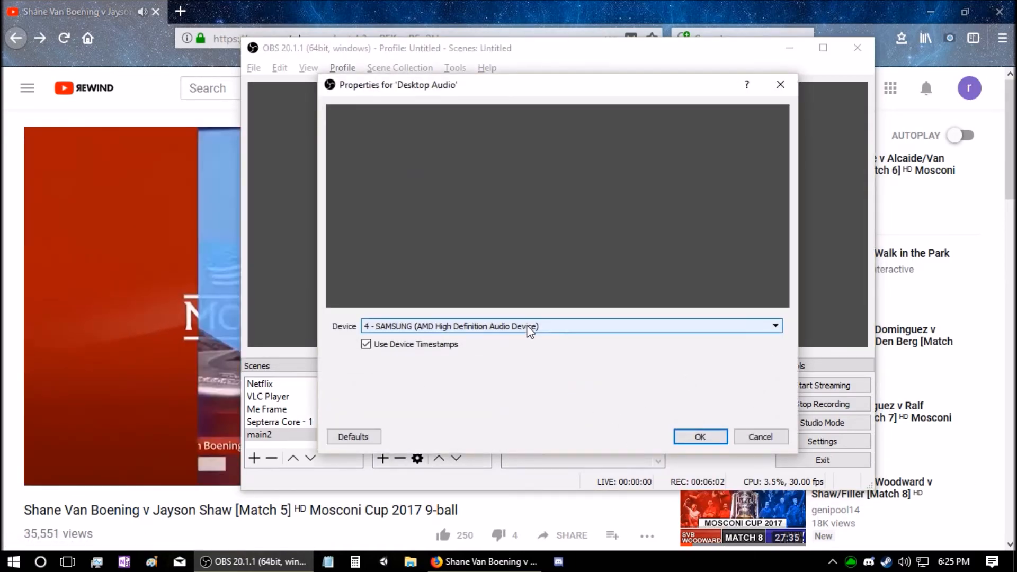
left_click(566, 338)
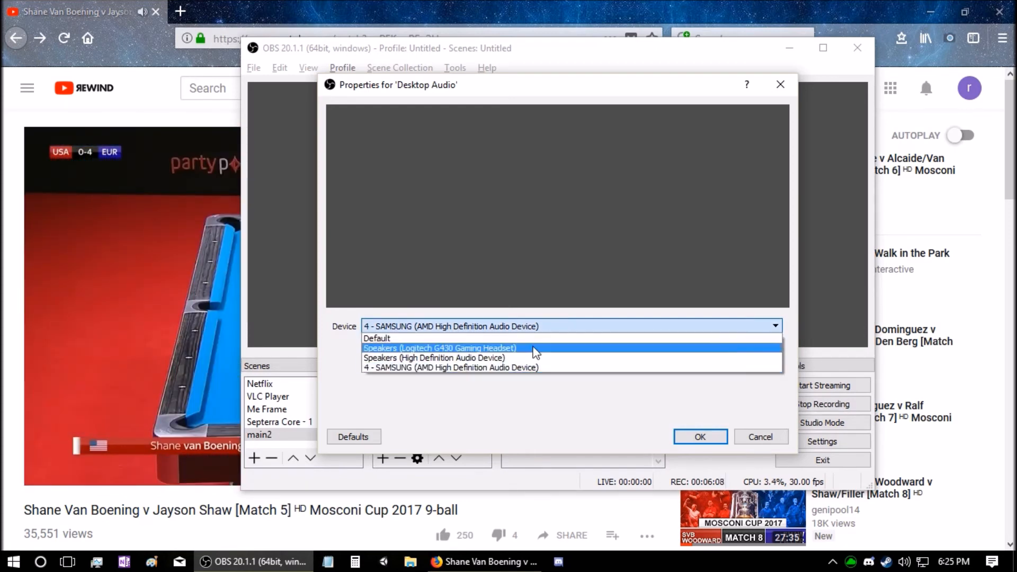
left_click(481, 348)
left_click(692, 440)
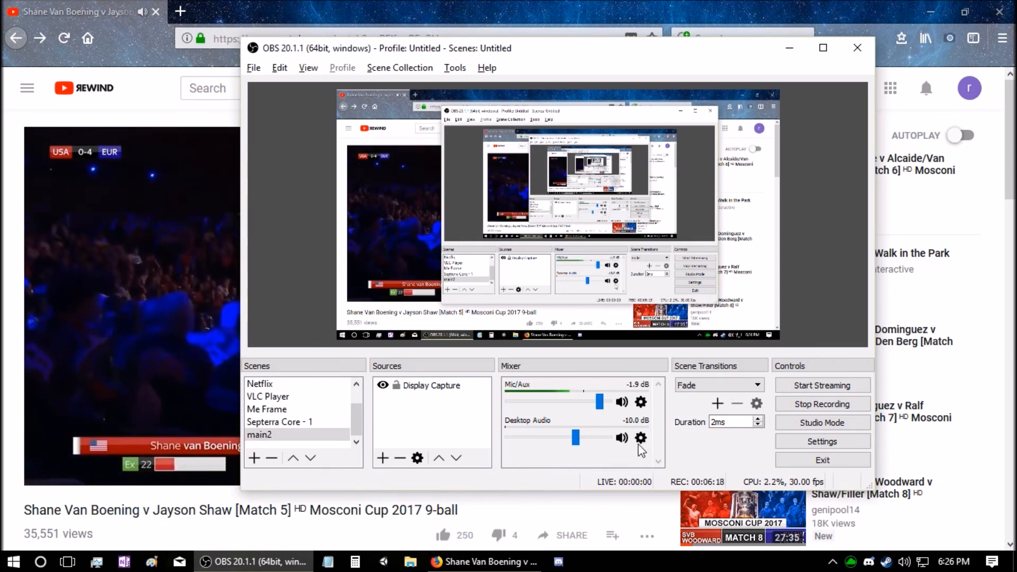
Switch the Windows playback device to Speakers (Logitech G430 Gaming Headset) and return to the OBS window
left_click(906, 563)
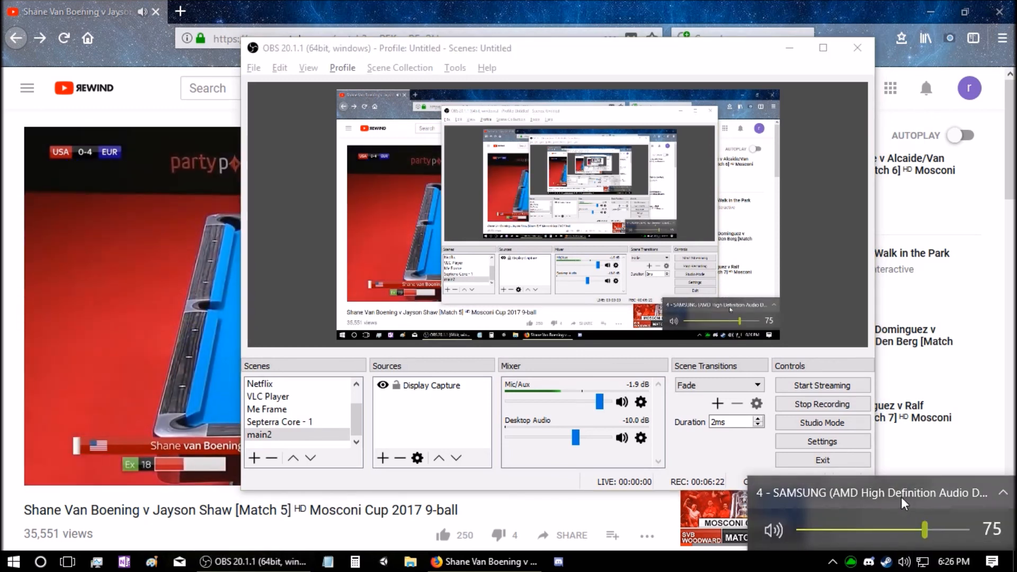
left_click(882, 494)
left_click(865, 498)
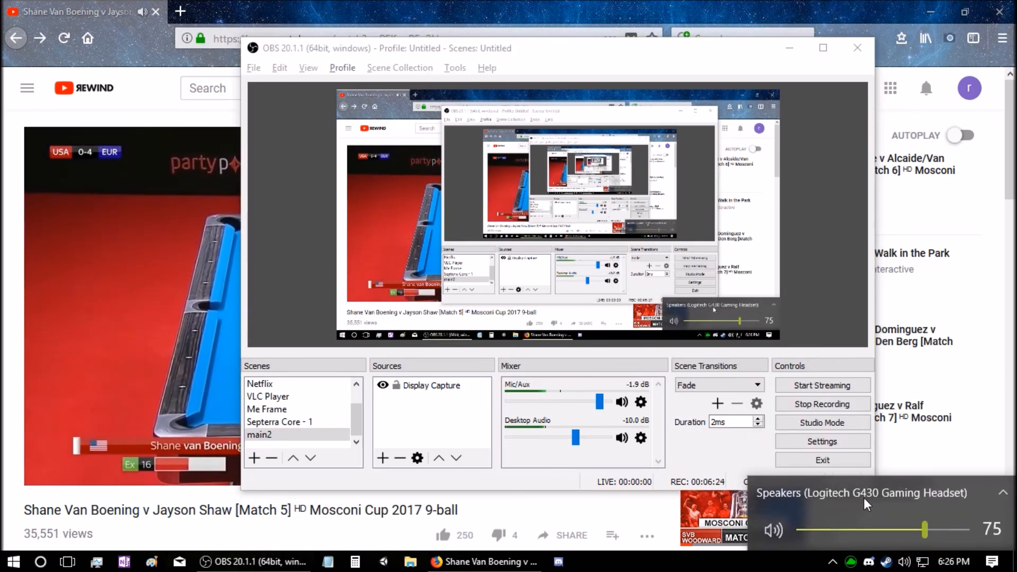
left_click(597, 456)
Lower the YouTube video's volume slightly and pause the video
mouse_move(105, 476)
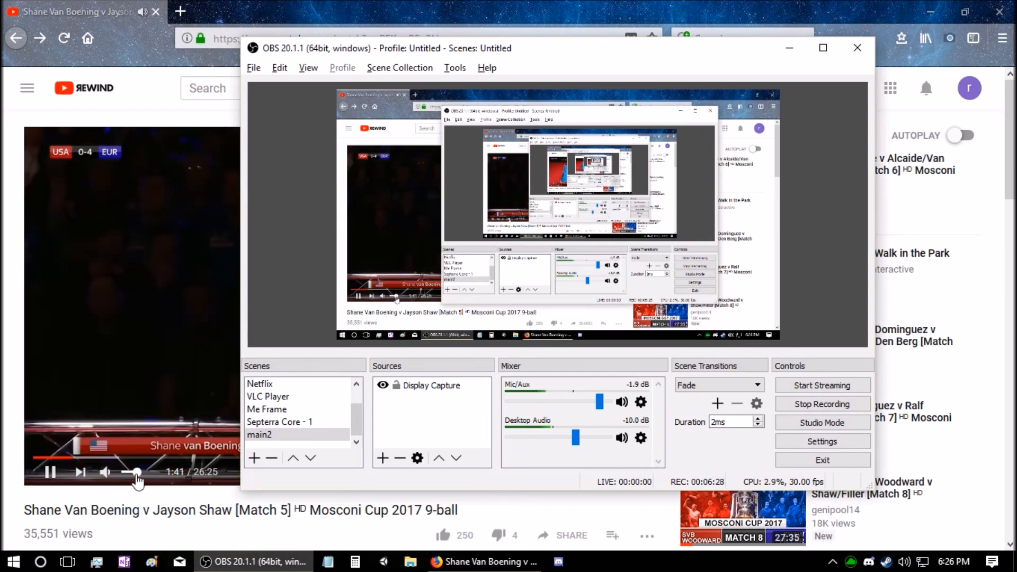
left_click(130, 472)
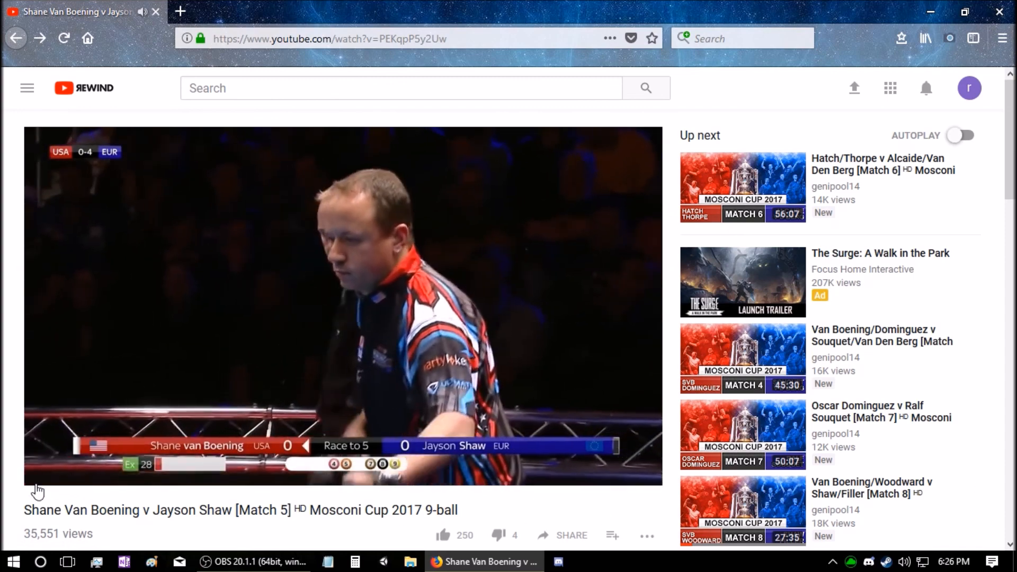
mouse_move(49, 478)
left_click(49, 473)
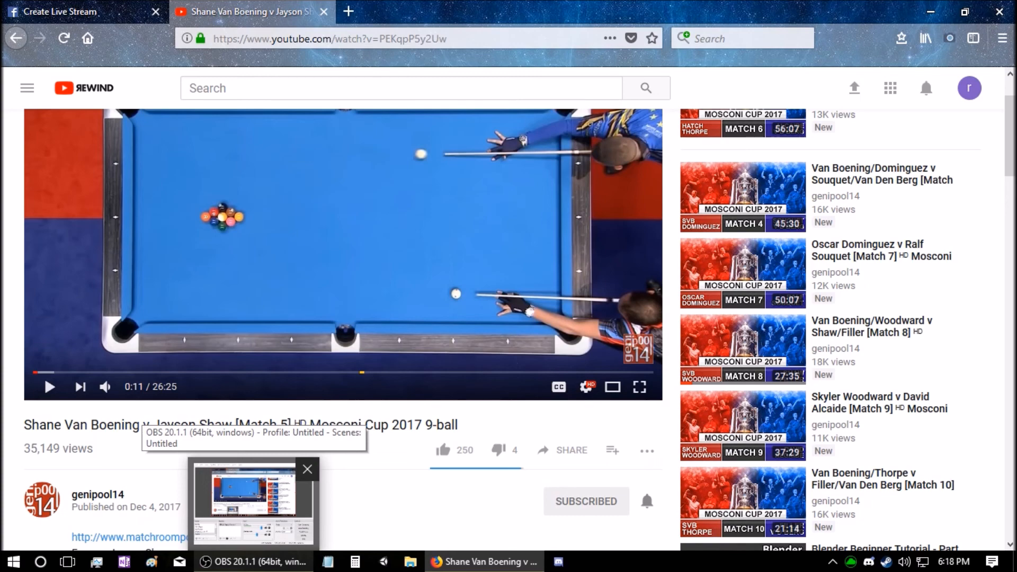
scroll(386, 522, "down", 3)
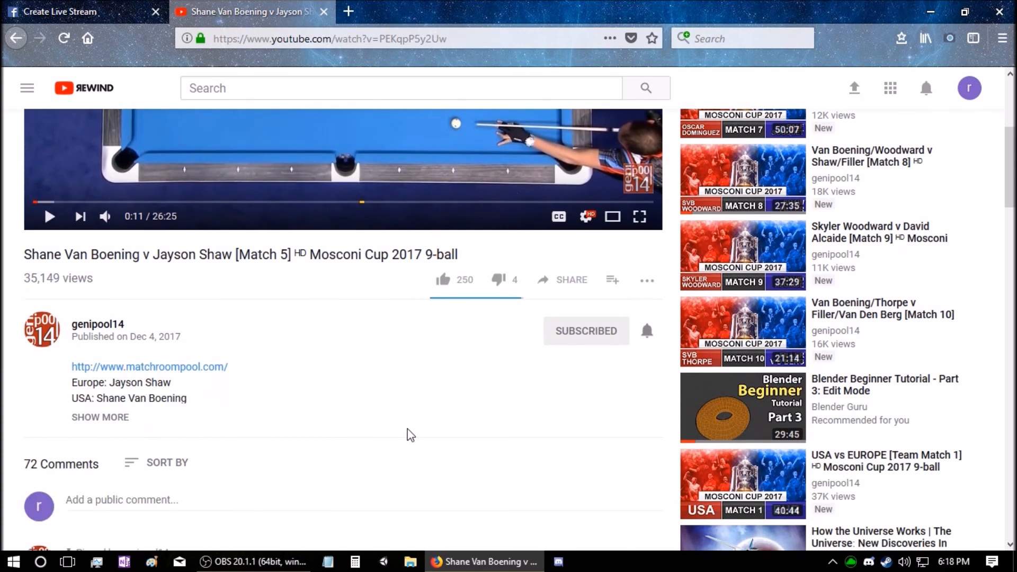
scroll(403, 421, "down", 3)
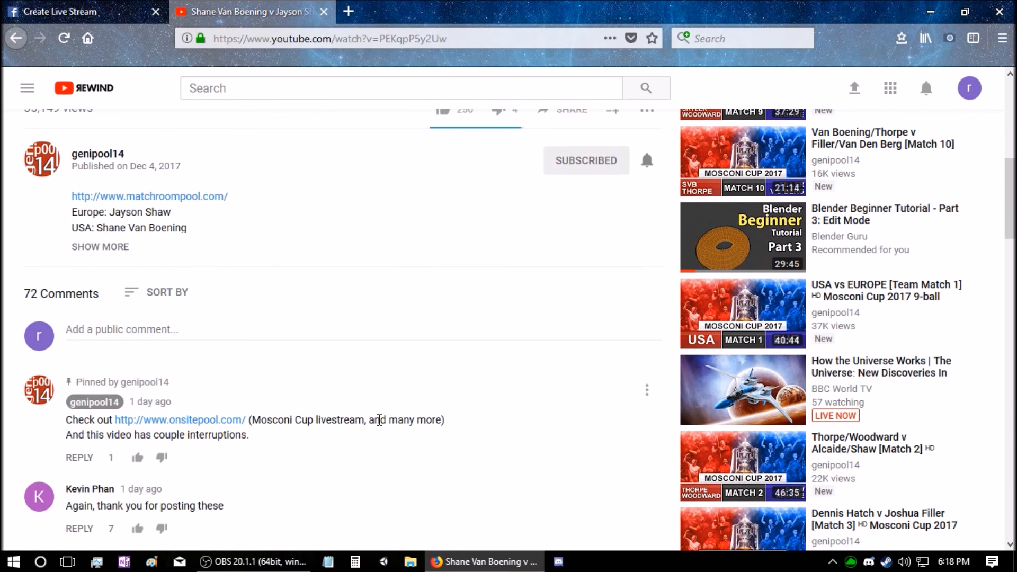
scroll(380, 420, "up", 2)
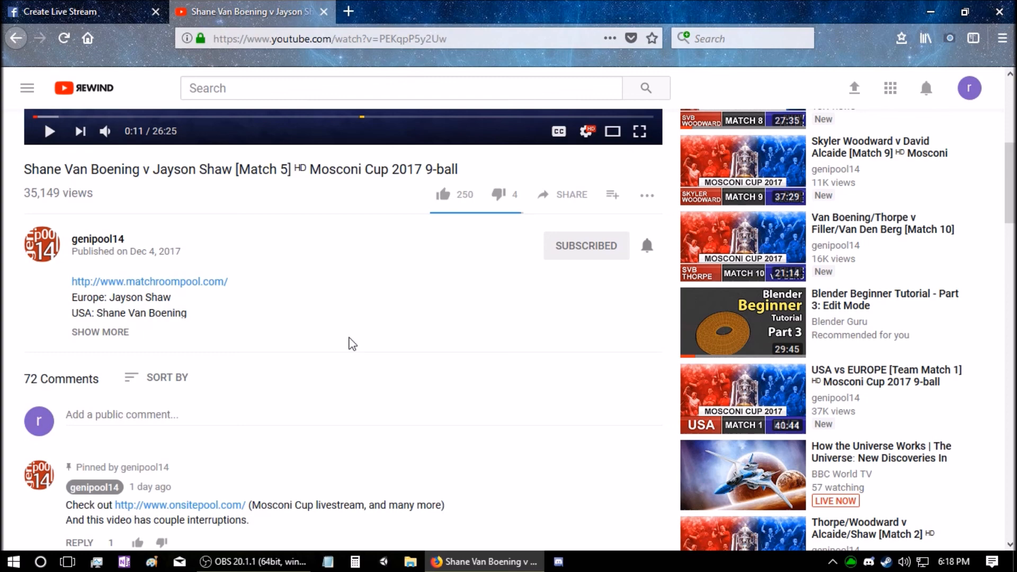
scroll(196, 278, "up", 5)
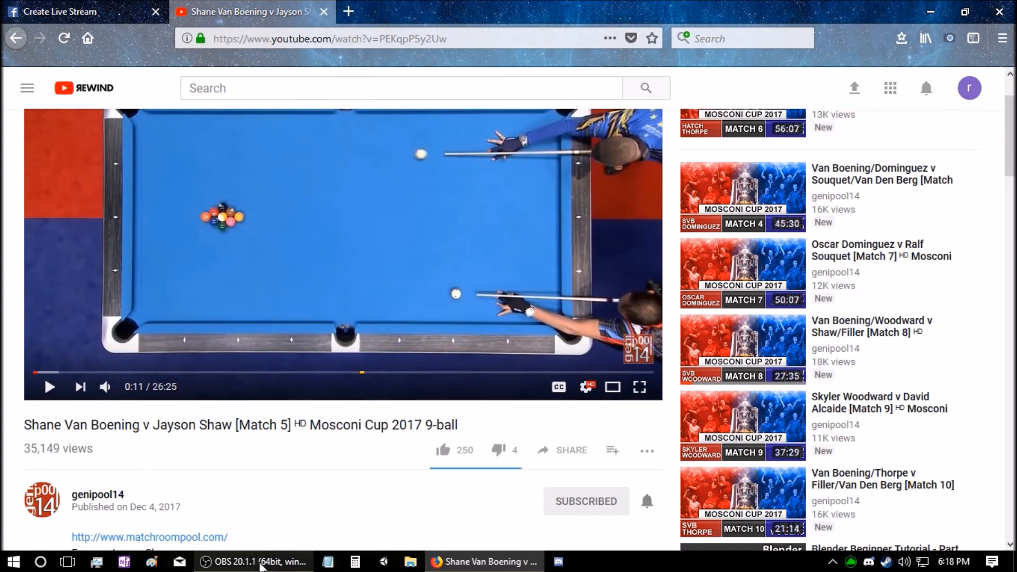